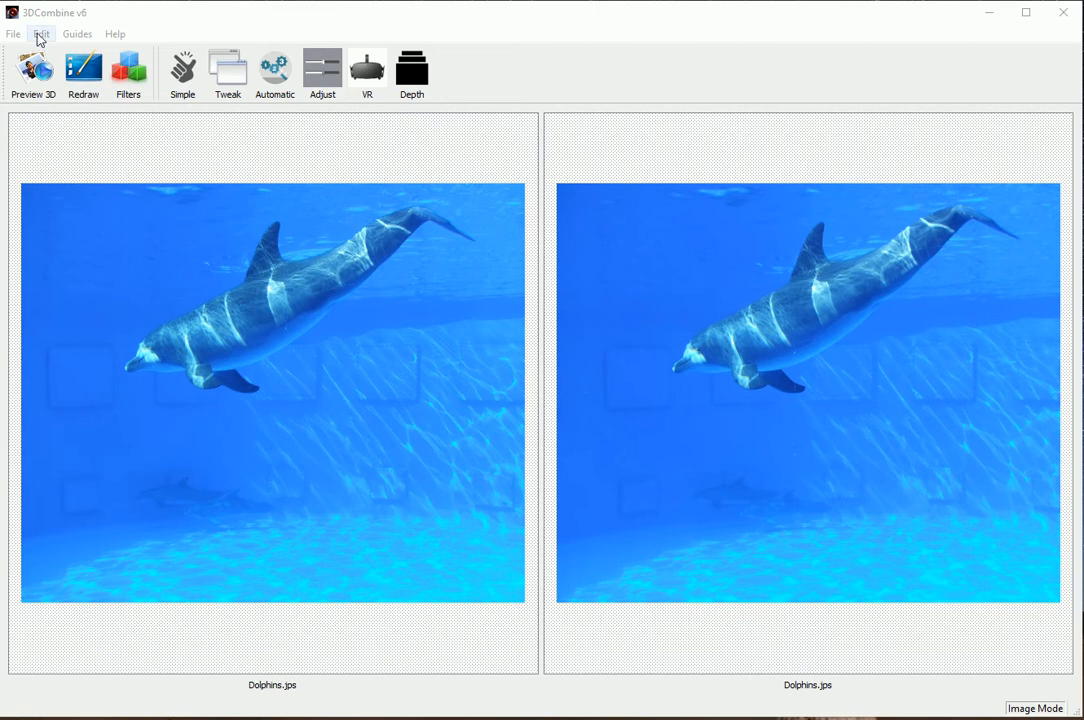
Open the 3D video LUCID0001.mp4 from the Temp folder using the Lucid format.
{"action": "left_click", "coordinate": [12, 34]}
{"action": "mouse_move", "coordinate": [40, 90]}
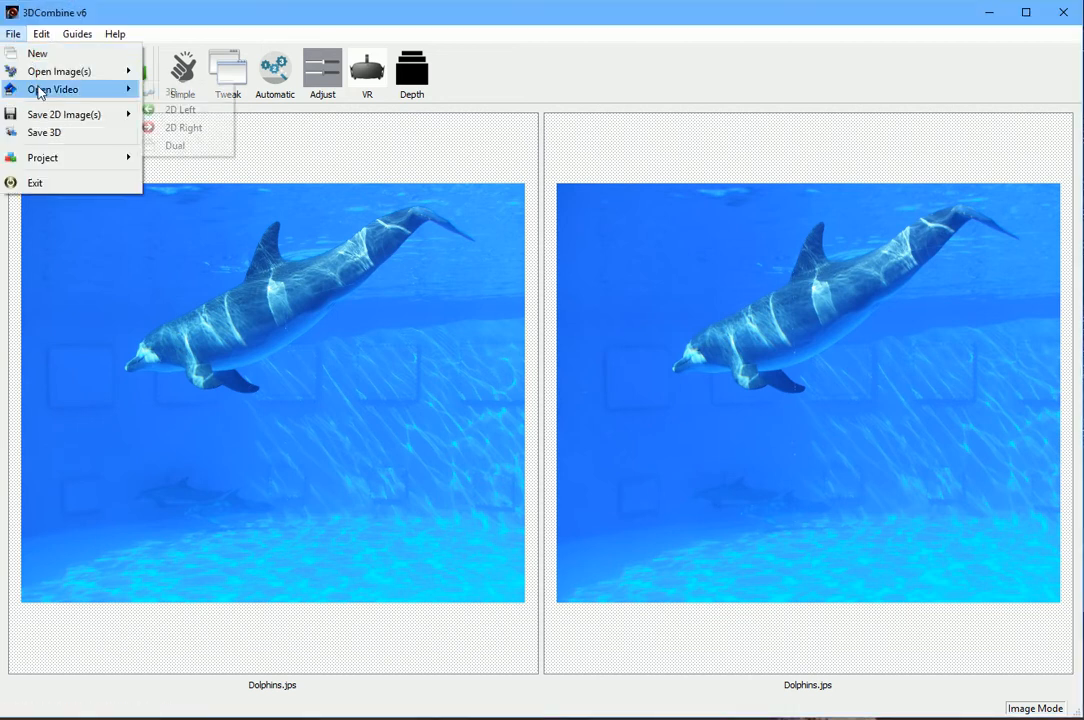
{"action": "left_click", "coordinate": [162, 92]}
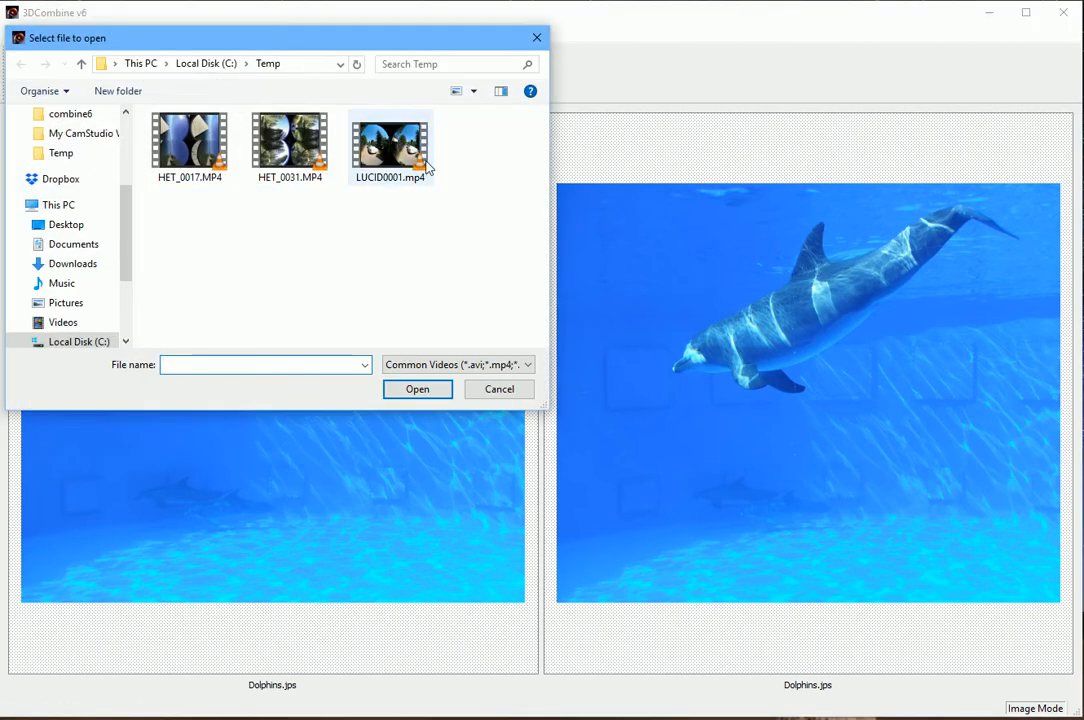
{"action": "double_click", "coordinate": [407, 148]}
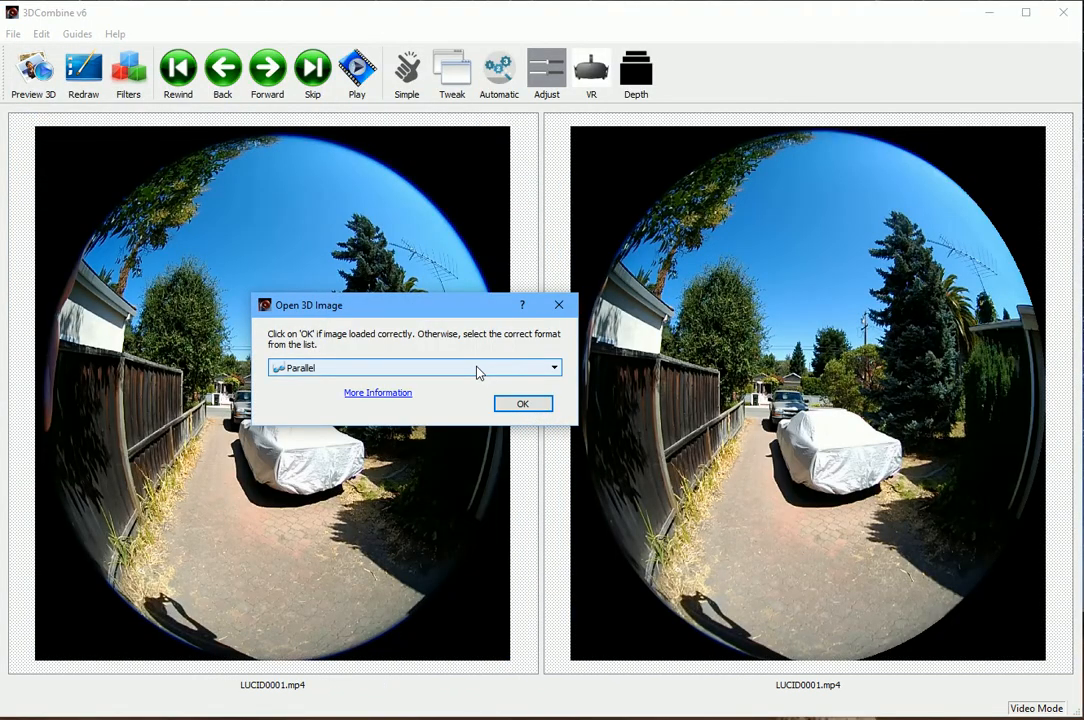
{"action": "left_click_drag", "start_coordinate": [443, 334], "coordinate": [545, 43]}
{"action": "left_click", "coordinate": [544, 66]}
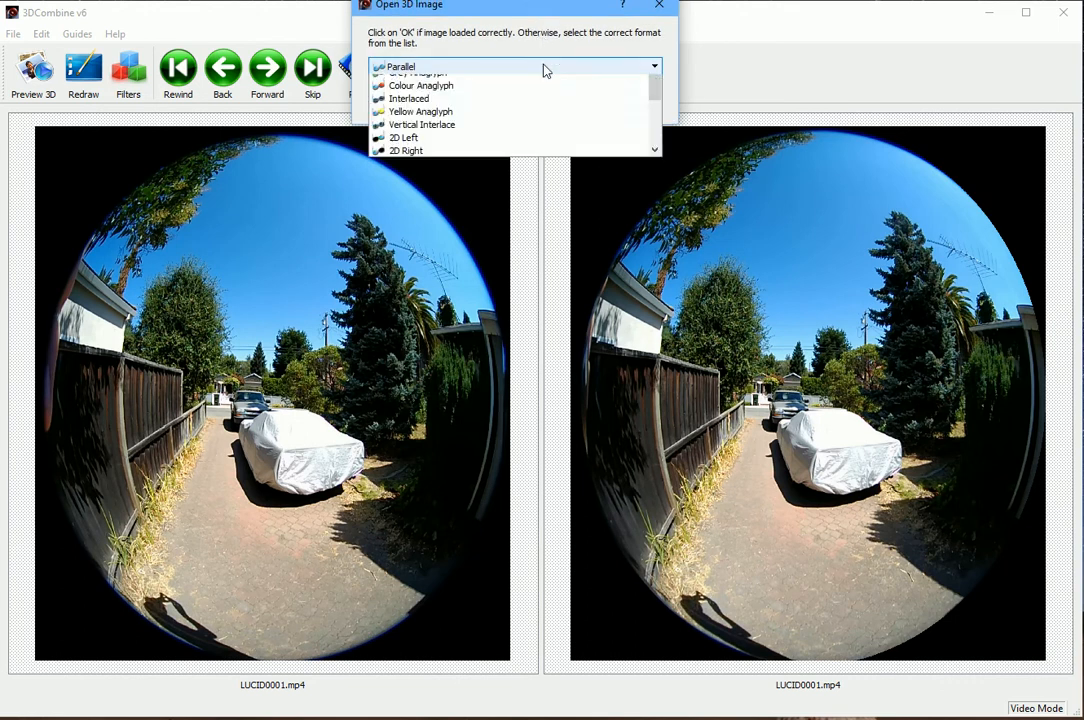
{"action": "scroll", "coordinate": [530, 129], "scroll_direction": "down", "scroll_amount": 3}
{"action": "left_click", "coordinate": [420, 186]}
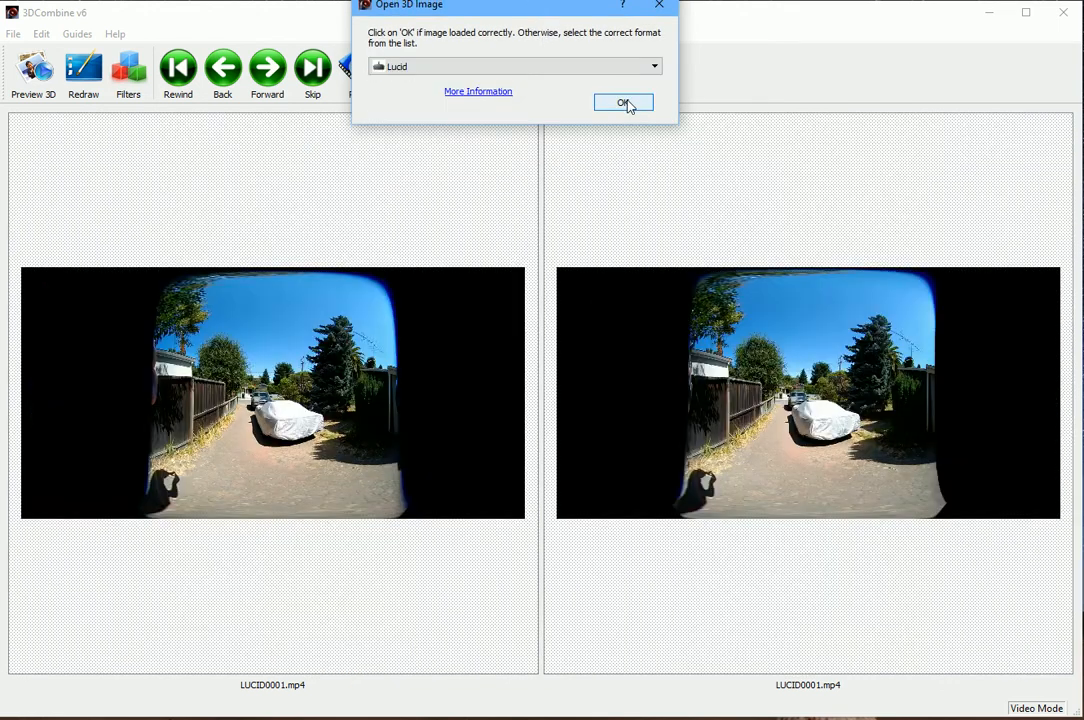
{"action": "left_click", "coordinate": [623, 103]}
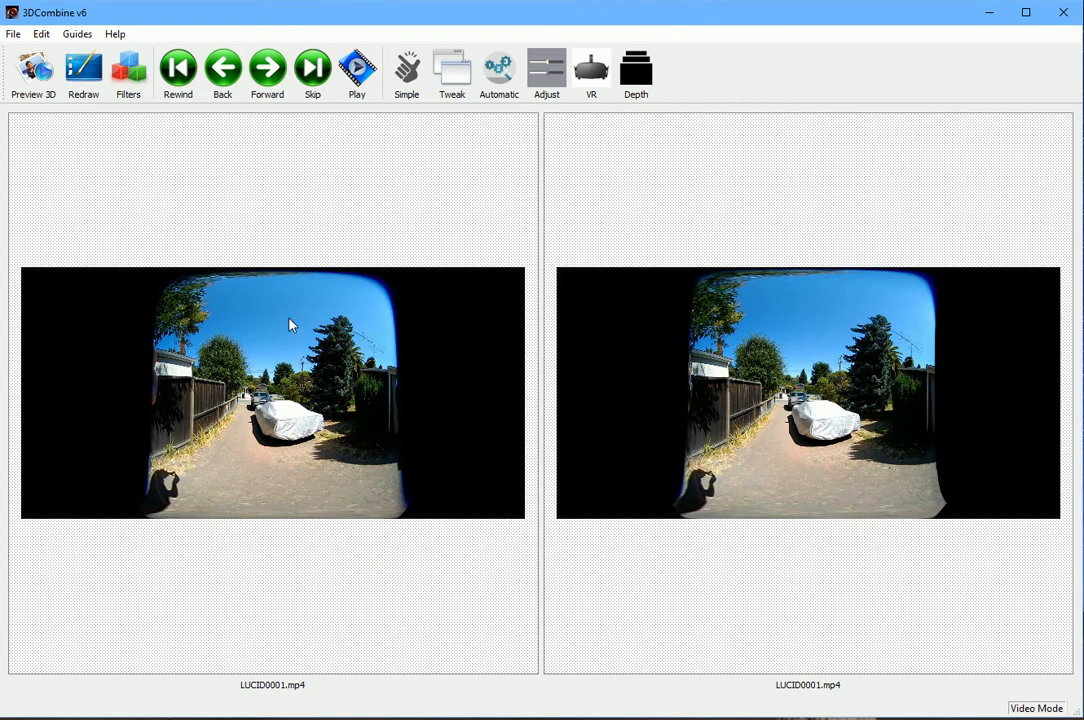
Preview the Lucid video in 3D as a Colour Anaglyph and return the preview to Parallel.
{"action": "left_click", "coordinate": [34, 70]}
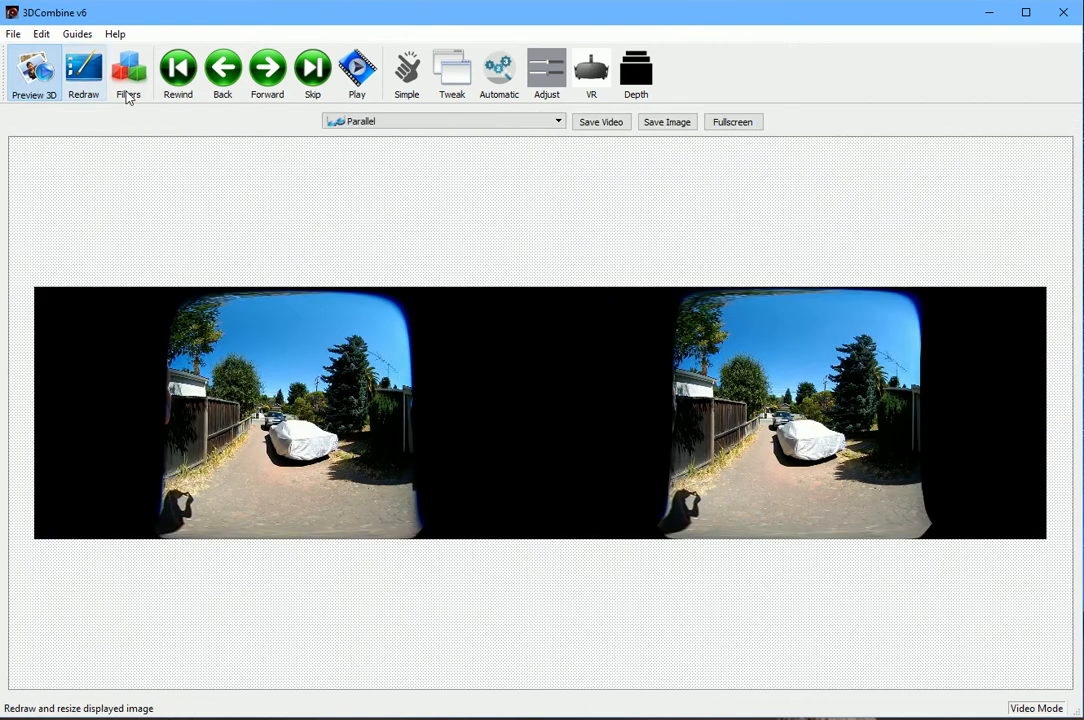
{"action": "left_click", "coordinate": [415, 122]}
{"action": "left_click", "coordinate": [409, 217]}
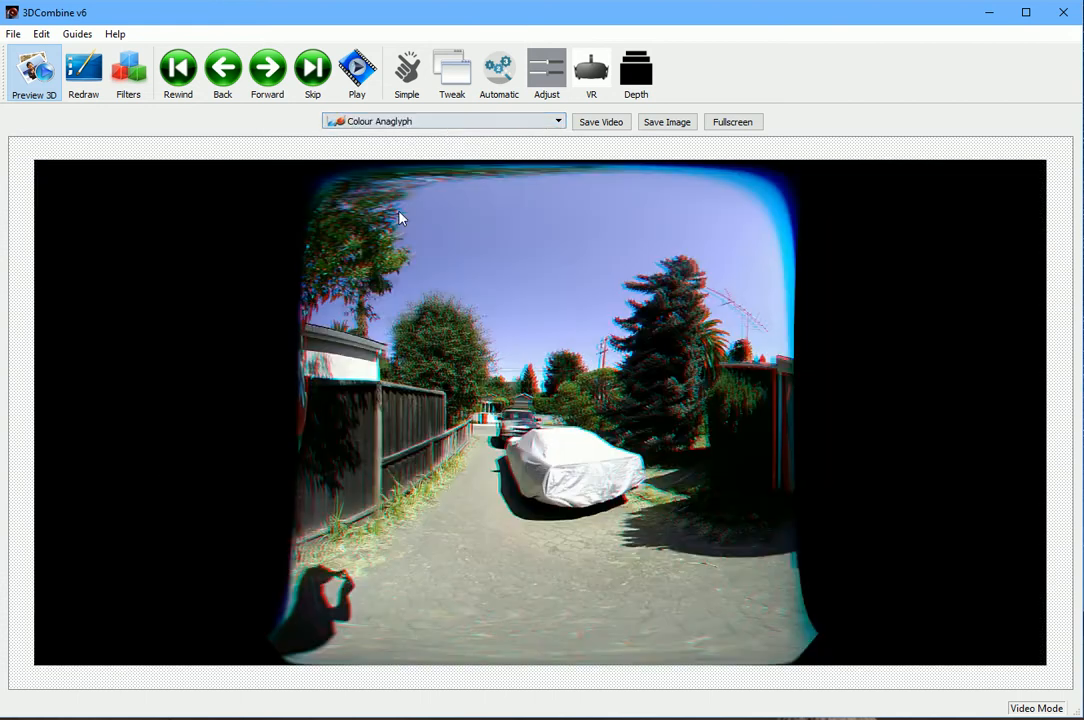
{"action": "left_click", "coordinate": [432, 121]}
{"action": "left_click", "coordinate": [431, 142]}
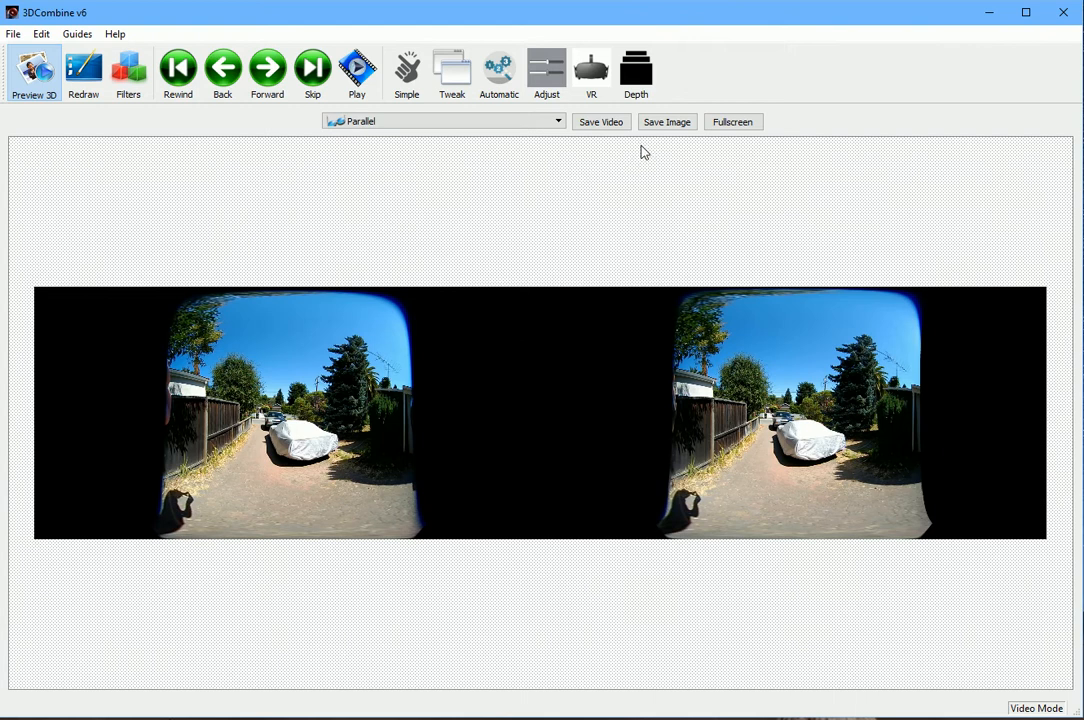
Run the Vuze video editing guide on HET_0031.MP4 with the Vuze Full format and dismiss its closing instructions.
{"action": "left_click", "coordinate": [78, 34]}
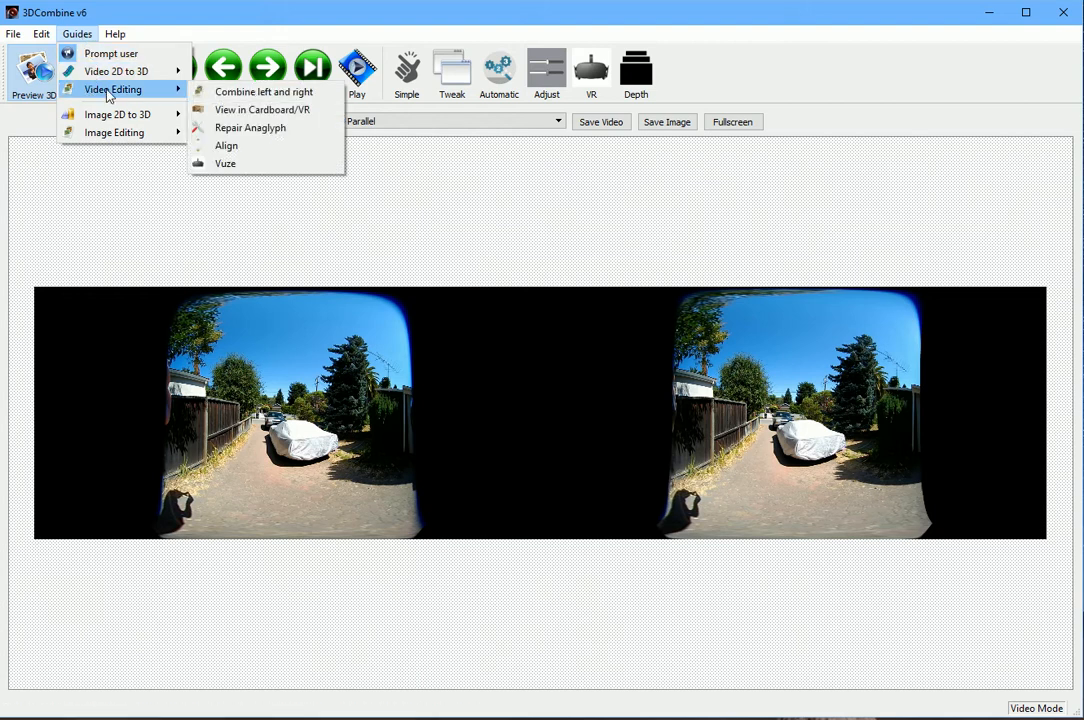
{"action": "mouse_move", "coordinate": [90, 92]}
{"action": "left_click", "coordinate": [220, 163]}
{"action": "left_click", "coordinate": [708, 392]}
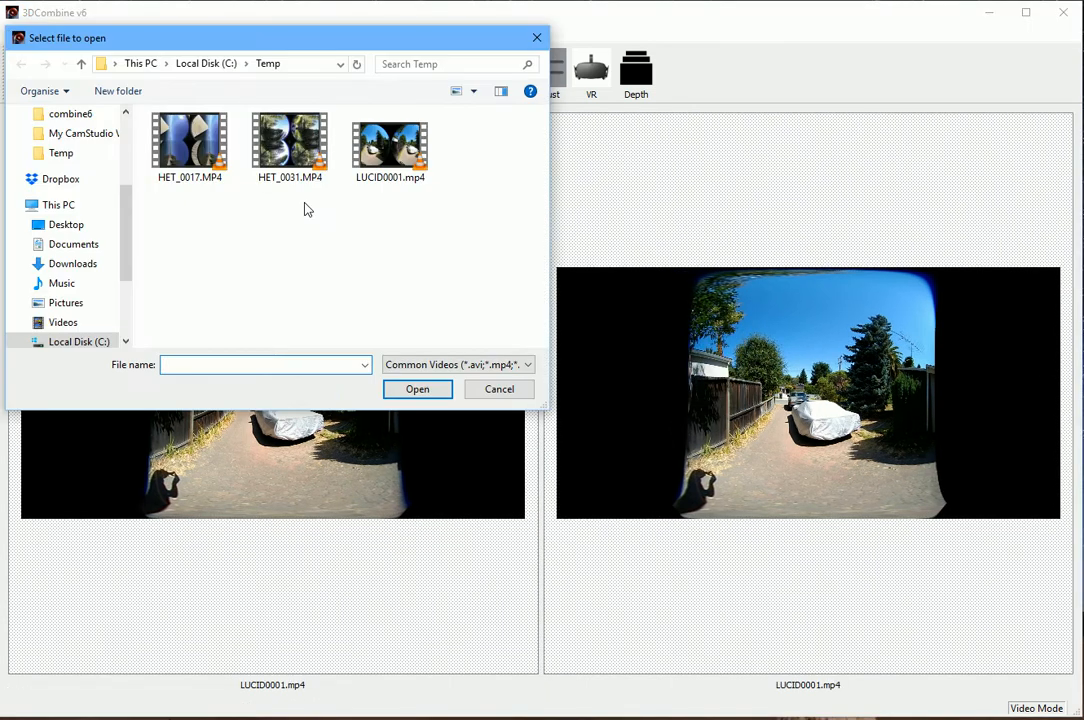
{"action": "double_click", "coordinate": [293, 148]}
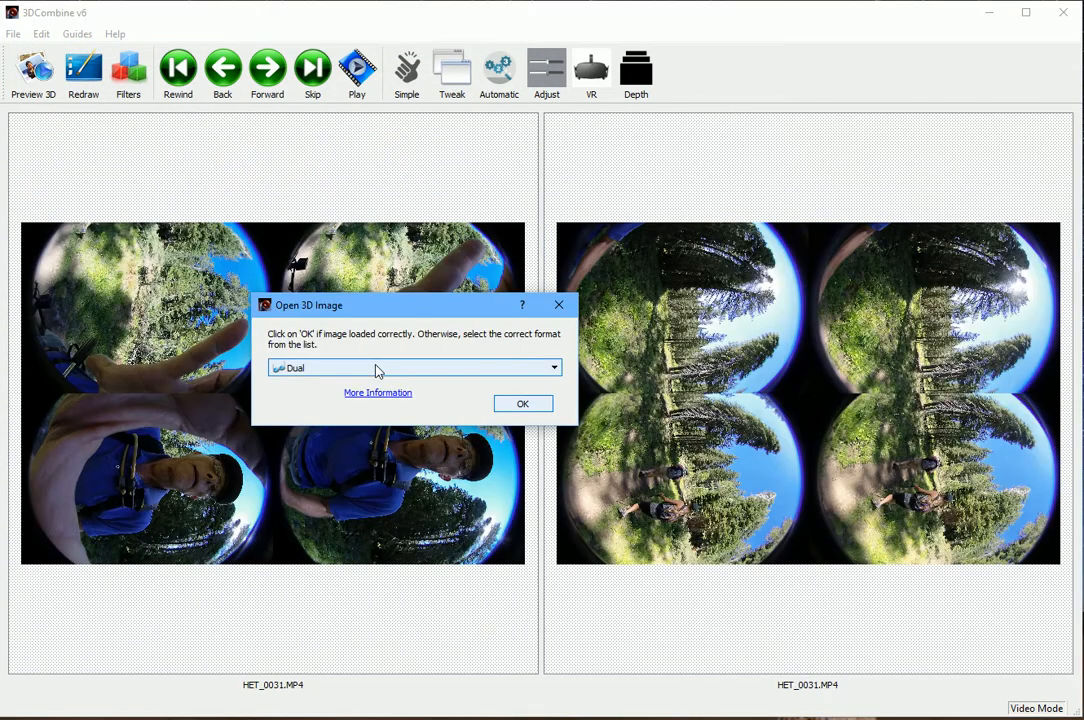
{"action": "left_click", "coordinate": [378, 369]}
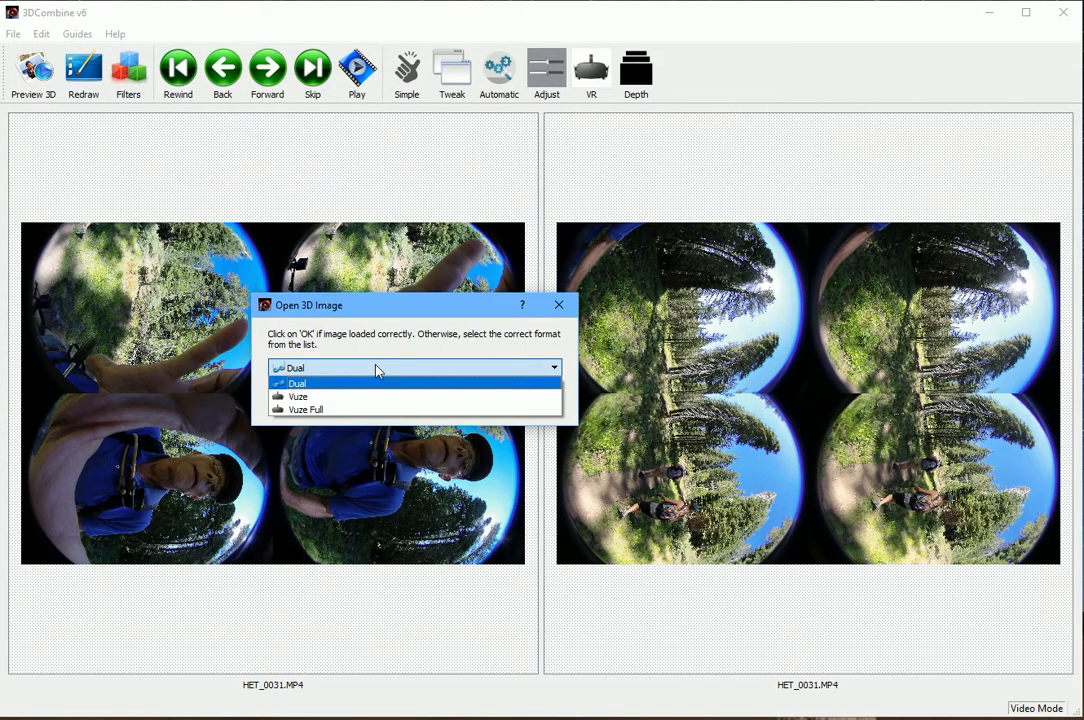
{"action": "left_click", "coordinate": [347, 410]}
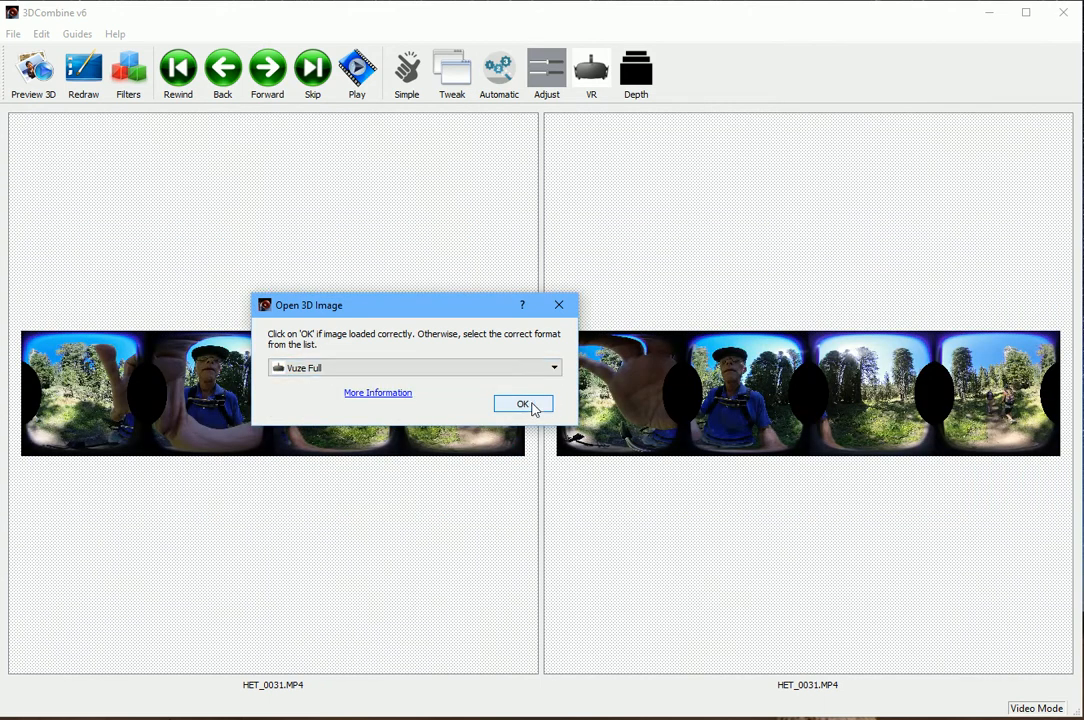
{"action": "left_click", "coordinate": [534, 406]}
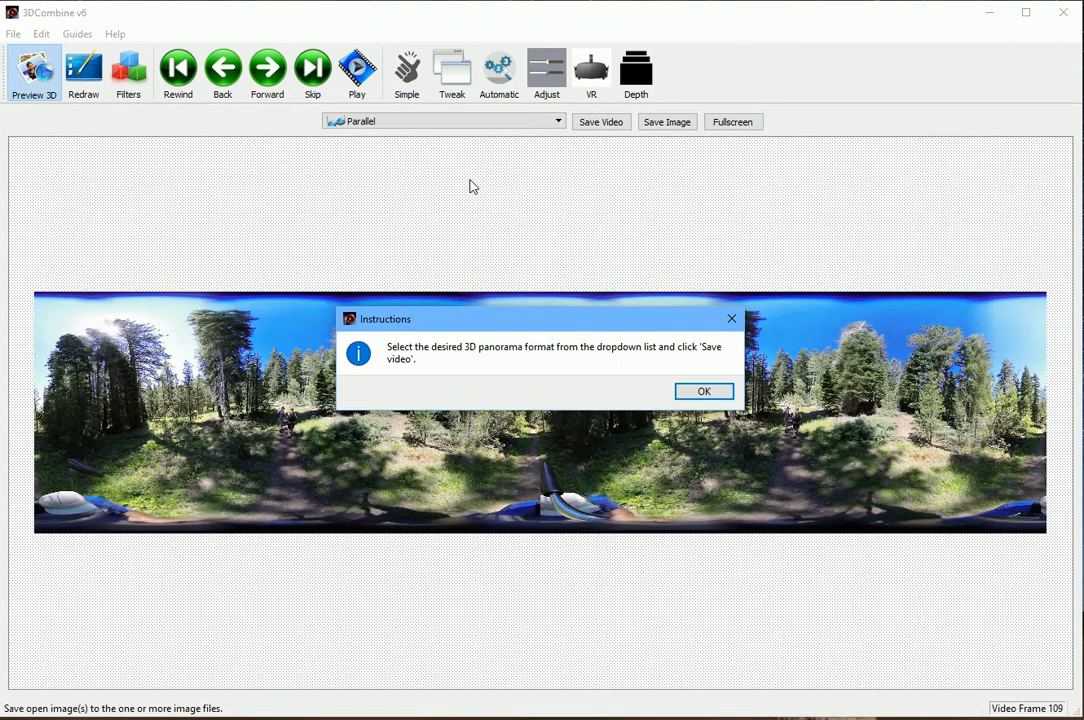
{"action": "left_click", "coordinate": [682, 398]}
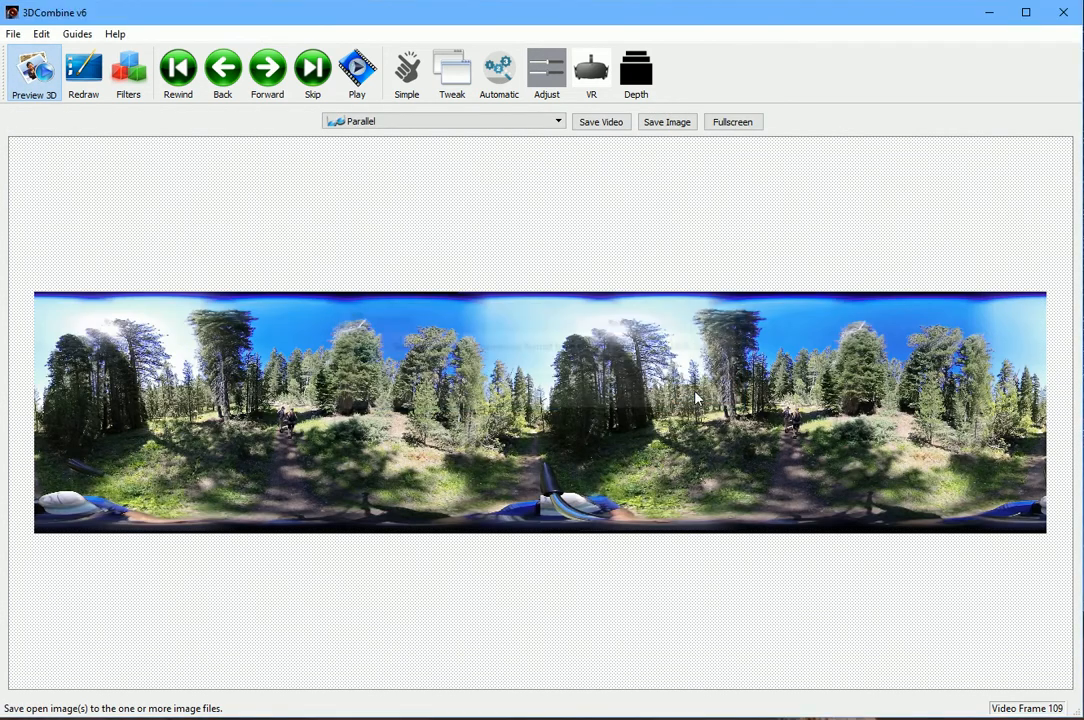
Check the stitched Vuze panorama as a Colour Anaglyph and switch the preview back to Parallel.
{"action": "left_click", "coordinate": [450, 121]}
{"action": "left_click", "coordinate": [435, 219]}
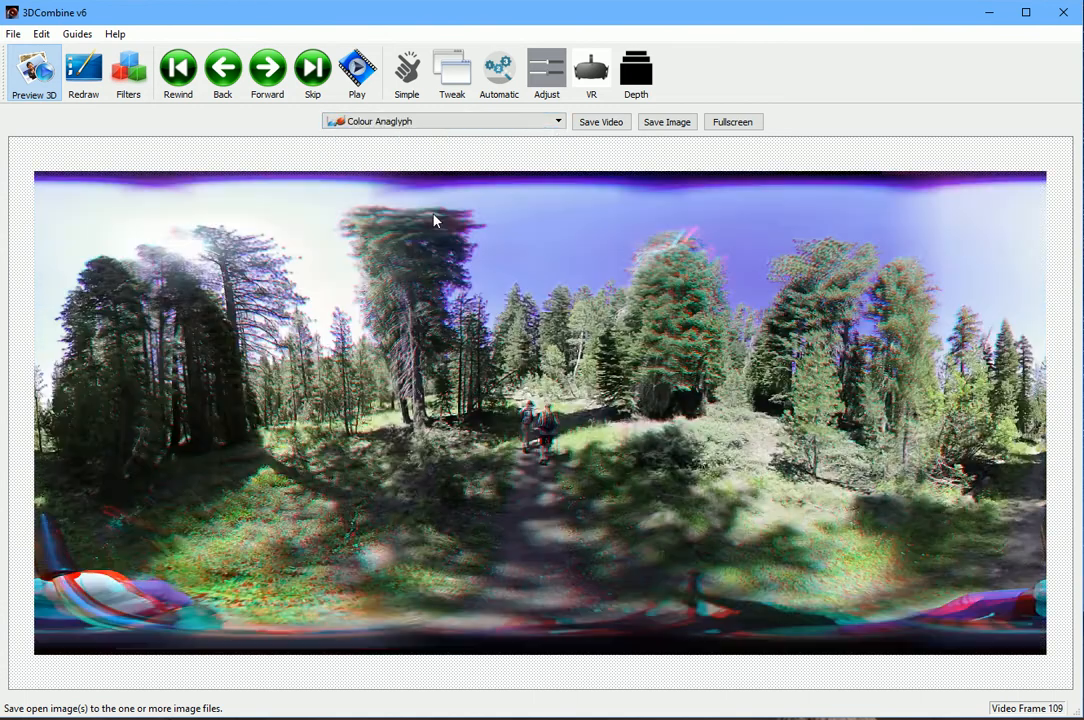
{"action": "left_click", "coordinate": [445, 121]}
{"action": "left_click", "coordinate": [443, 128]}
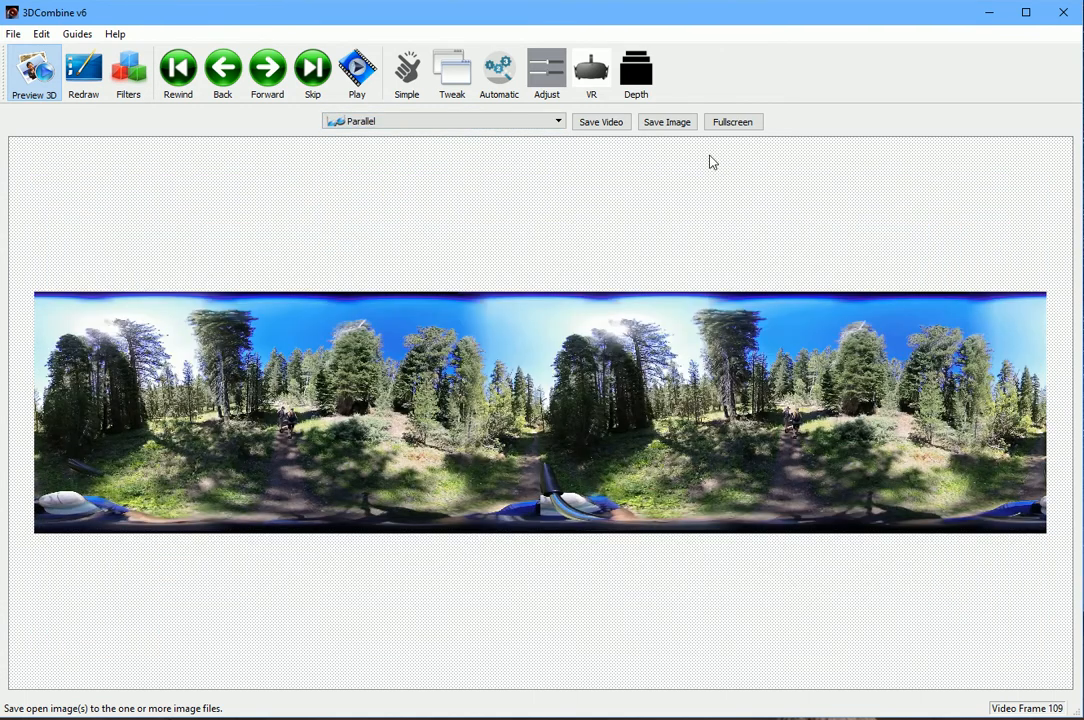
Start saving the parallel panorama as a compressed AVI video named output, and cancel the batch save while it runs.
{"action": "left_click", "coordinate": [611, 125]}
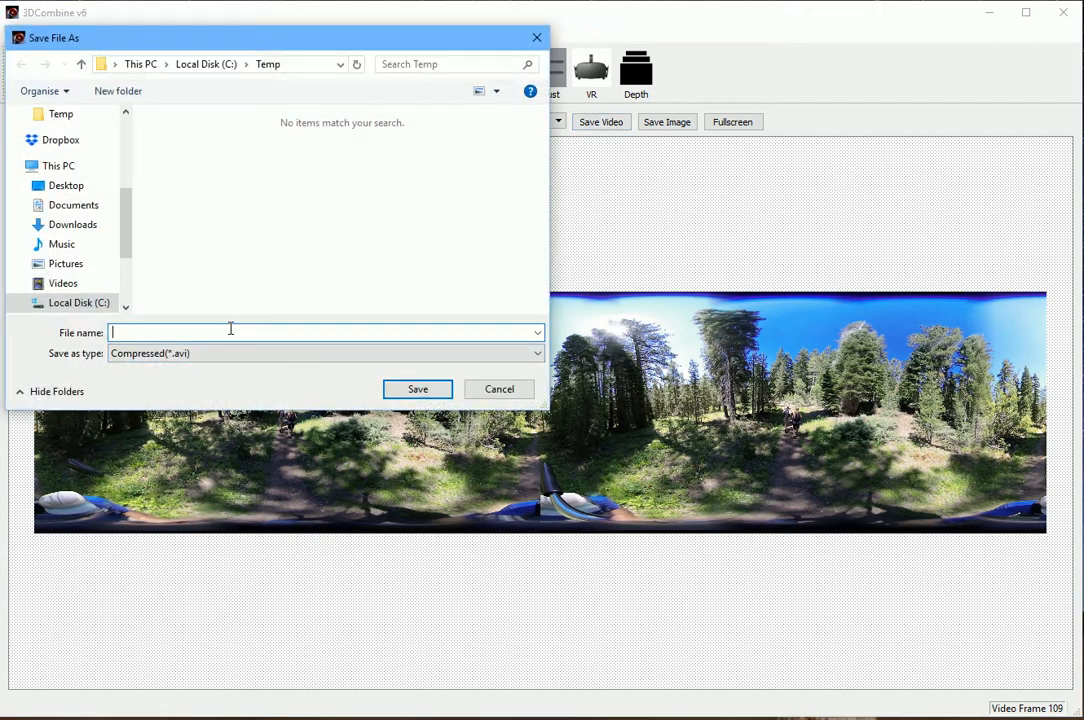
{"action": "type", "text": "otup"}
{"action": "key", "text": "BackSpace"}
{"action": "key", "text": "BackSpace"}
{"action": "key", "text": "BackSpace"}
{"action": "type", "text": "utput"}
{"action": "left_click", "coordinate": [410, 389]}
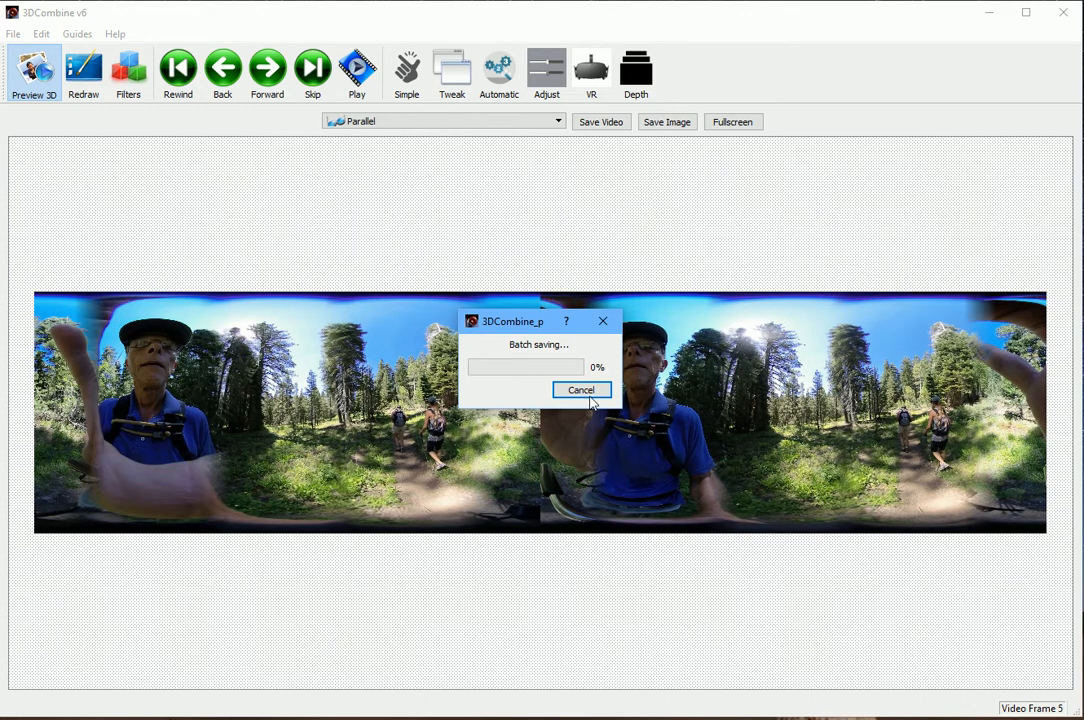
{"action": "left_click", "coordinate": [586, 393]}
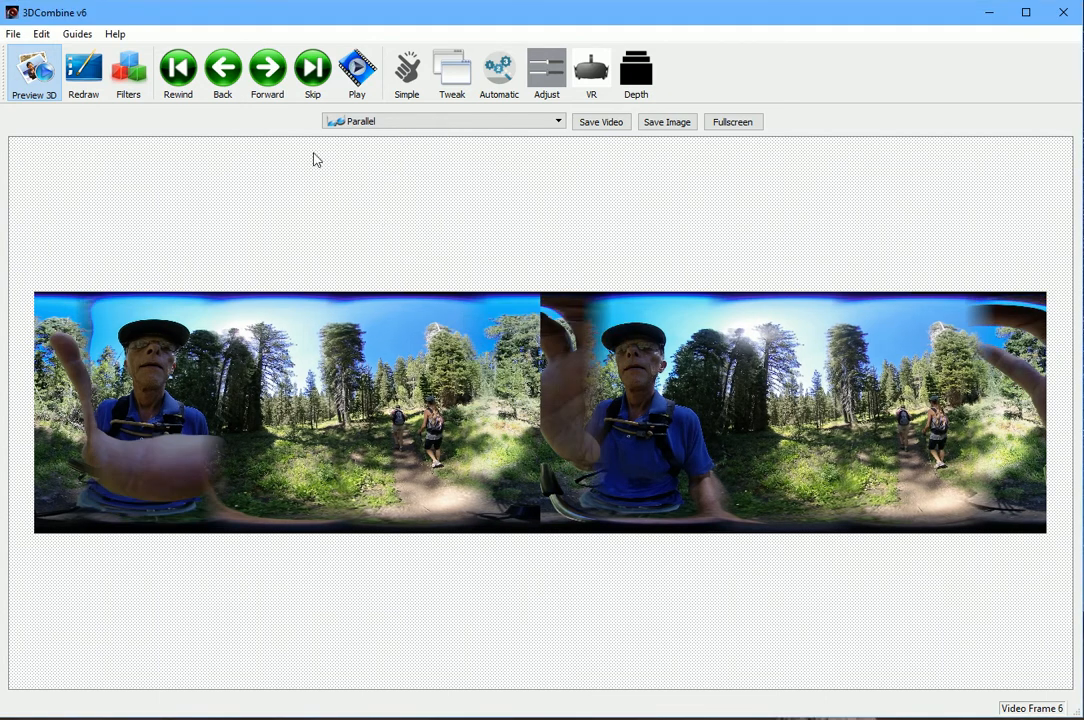
Leave the 3D preview and open the 3D video LUCID0001.mp4 in the Parallel format.
{"action": "left_click", "coordinate": [22, 60]}
{"action": "left_click", "coordinate": [13, 33]}
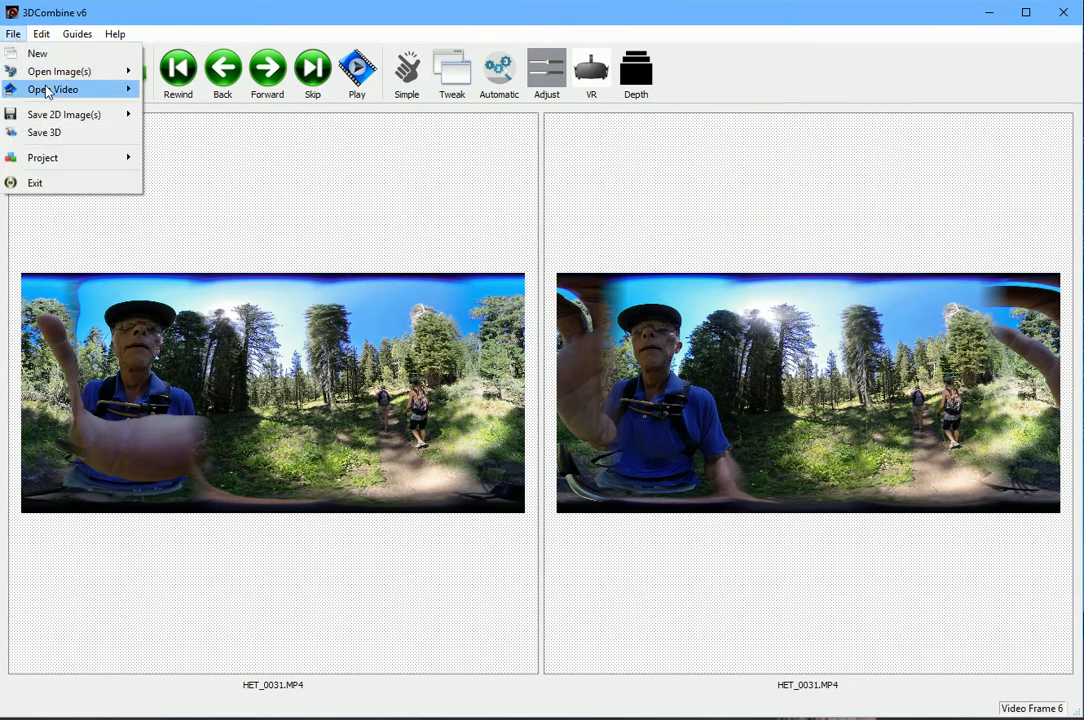
{"action": "mouse_move", "coordinate": [48, 92]}
{"action": "left_click", "coordinate": [170, 91]}
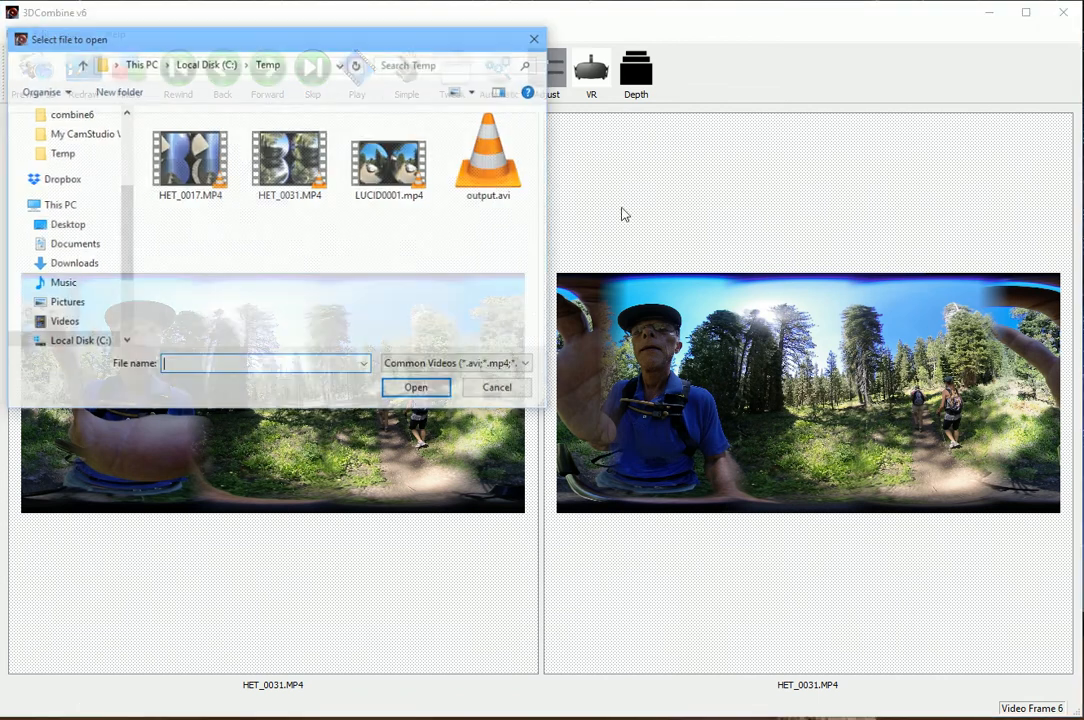
{"action": "double_click", "coordinate": [390, 160]}
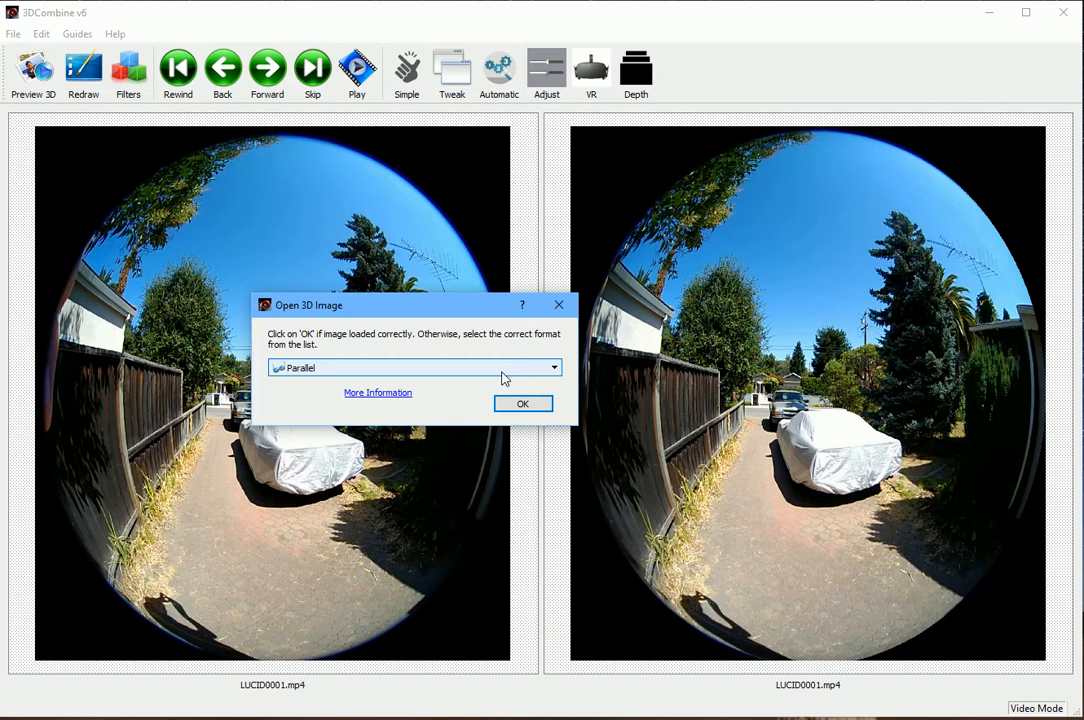
{"action": "left_click", "coordinate": [540, 405]}
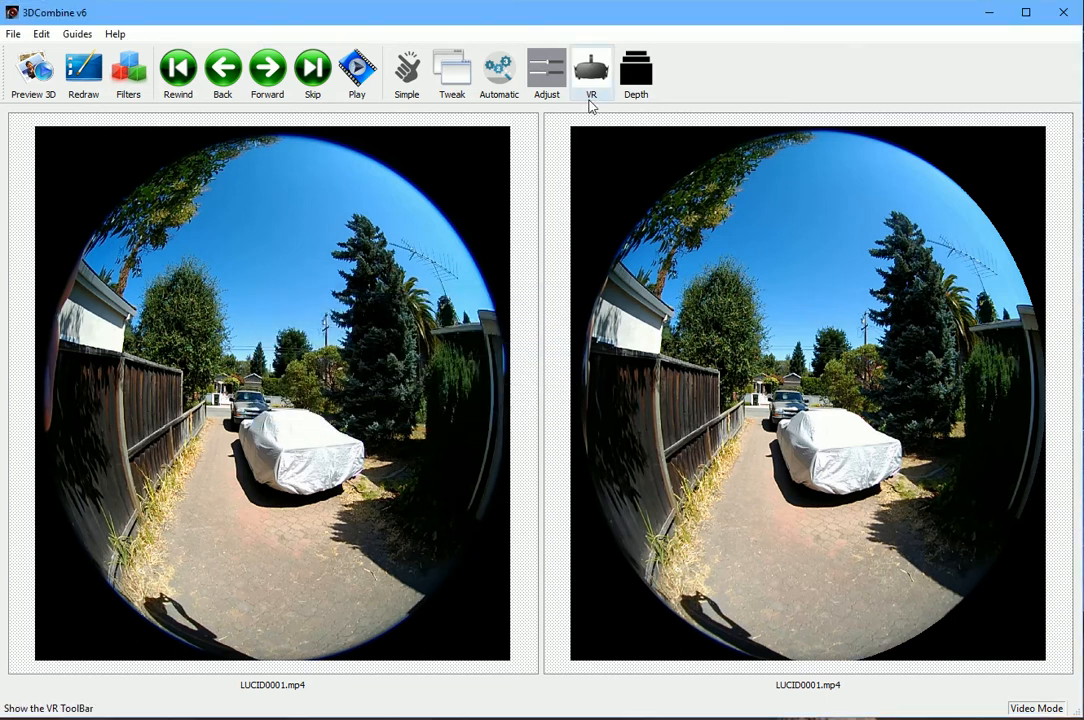
Apply the VR Fisheye conversion with the Equirectangular projection model and an FOV of 180 degrees, and undo it.
{"action": "left_click", "coordinate": [600, 78]}
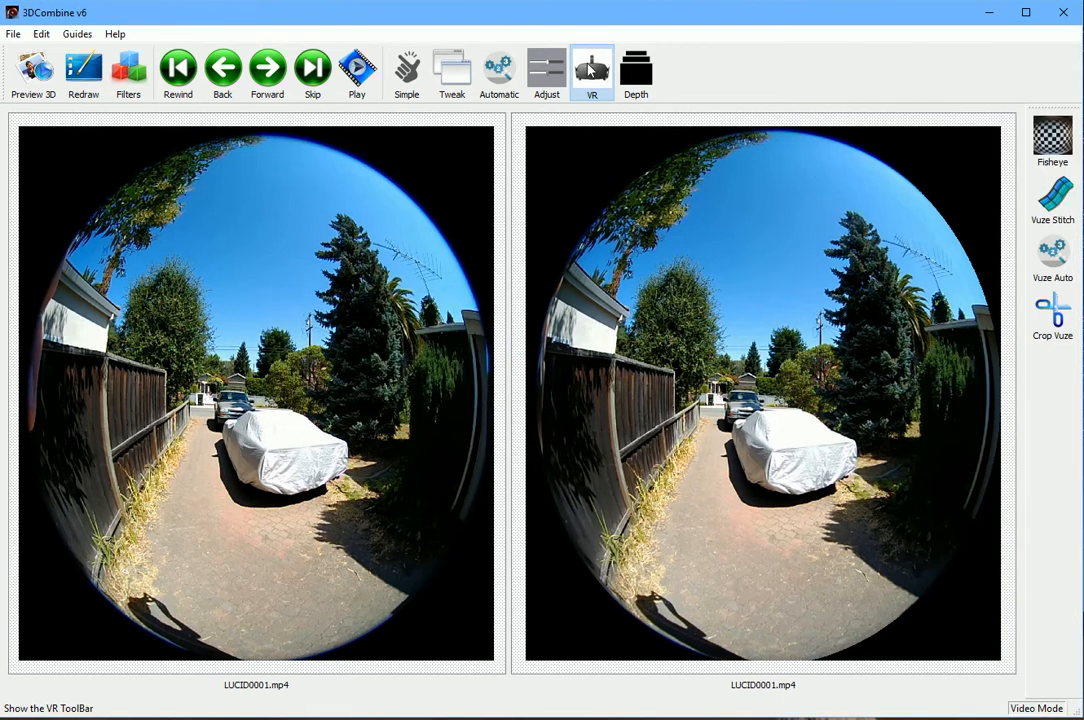
{"action": "left_click", "coordinate": [1053, 138]}
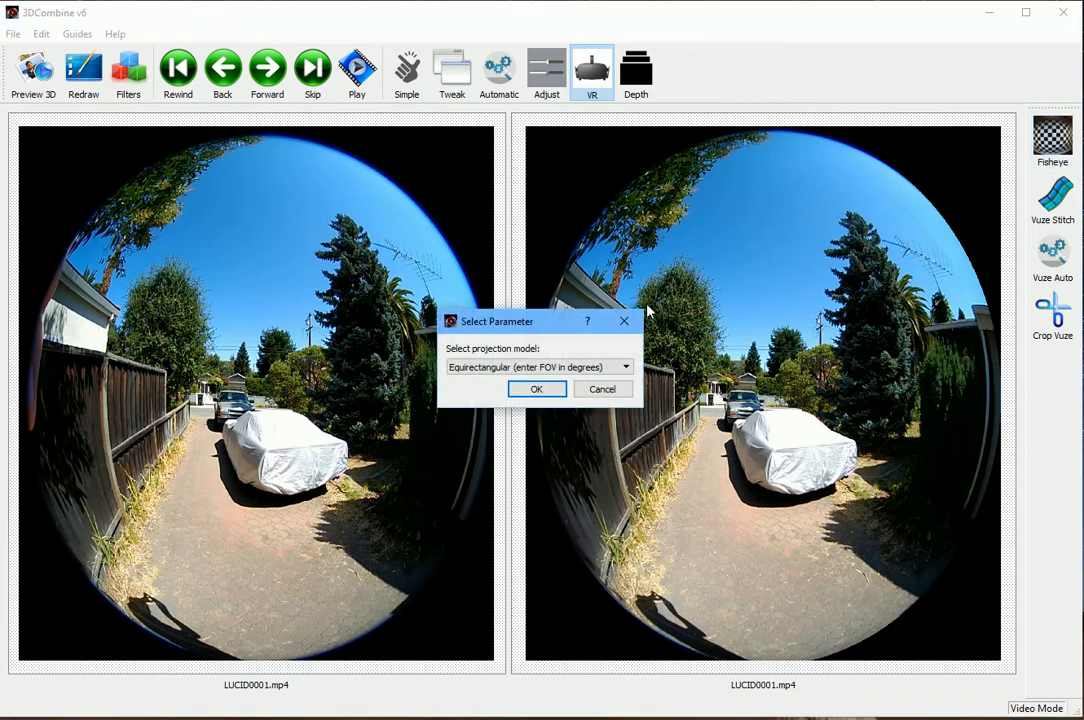
{"action": "left_click", "coordinate": [527, 390]}
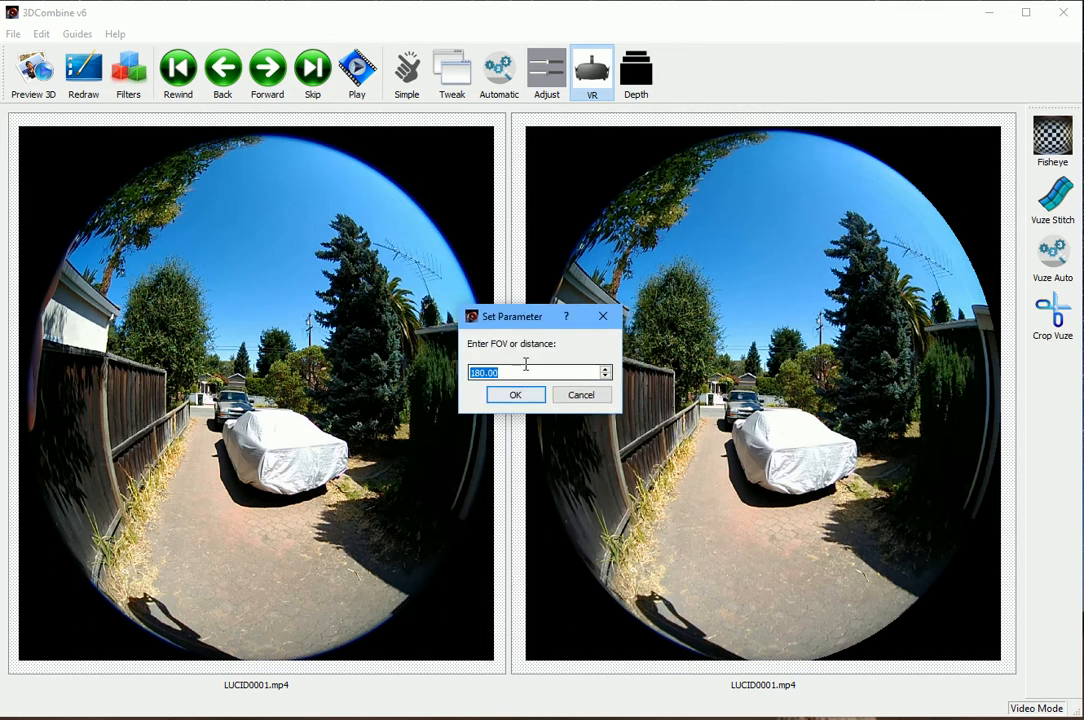
{"action": "left_click", "coordinate": [515, 398]}
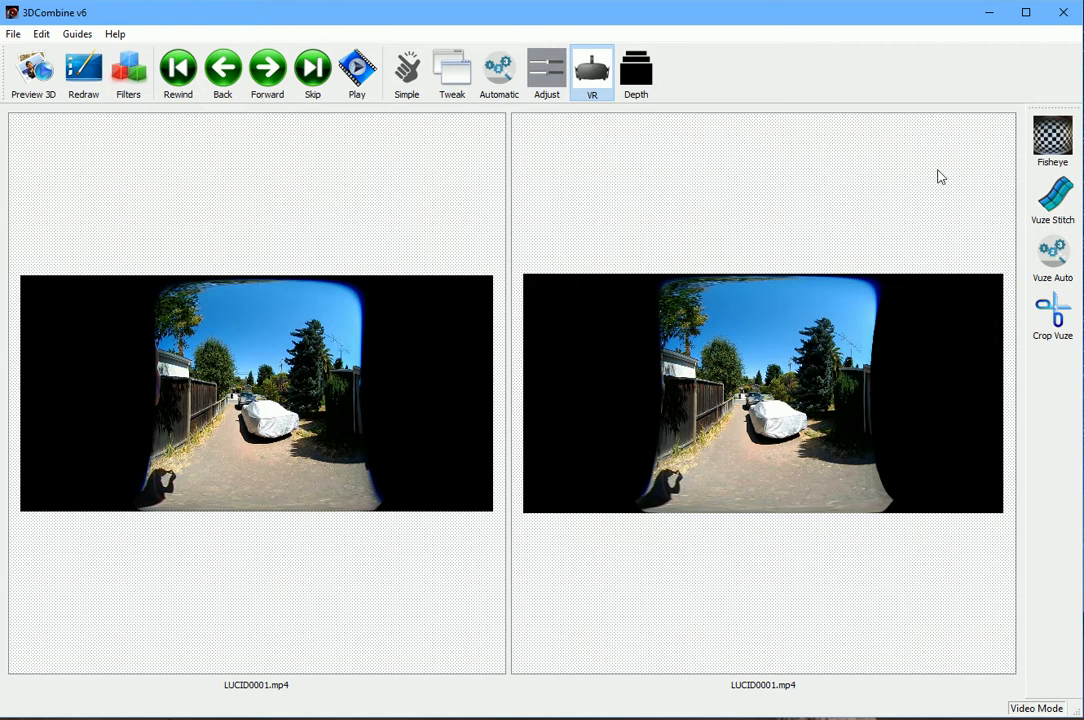
{"action": "left_click", "coordinate": [41, 33]}
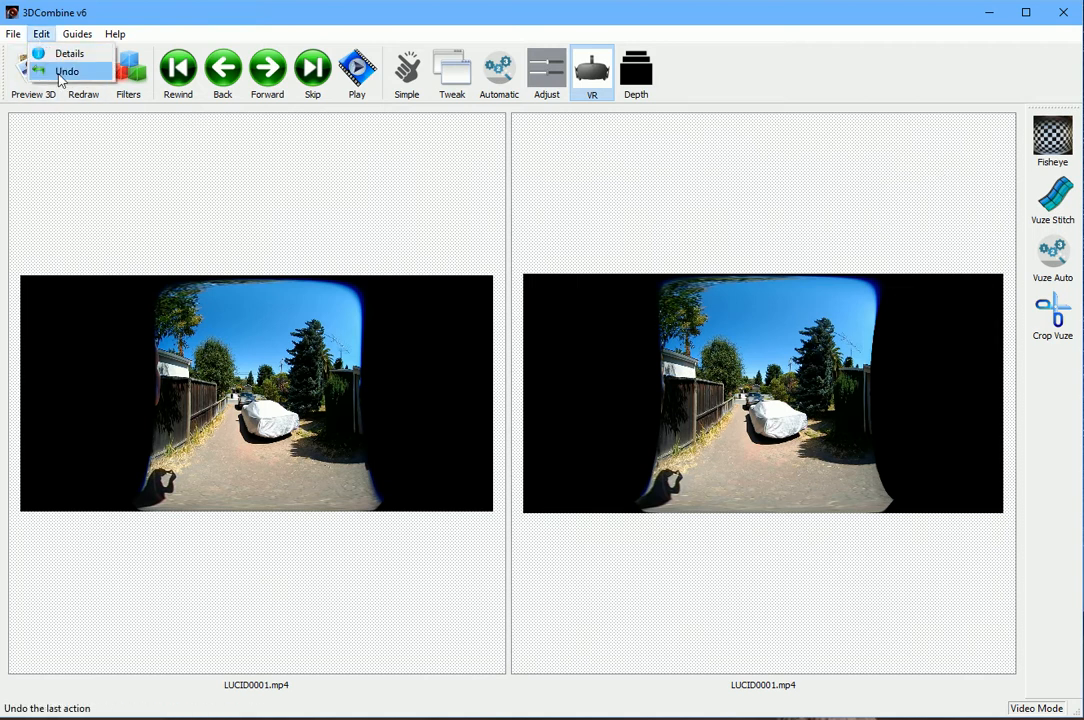
{"action": "left_click", "coordinate": [58, 70]}
Apply the Fisheye conversion with the Perspective projection model and a nominal plane distance of 360, and undo it.
{"action": "left_click", "coordinate": [1052, 137]}
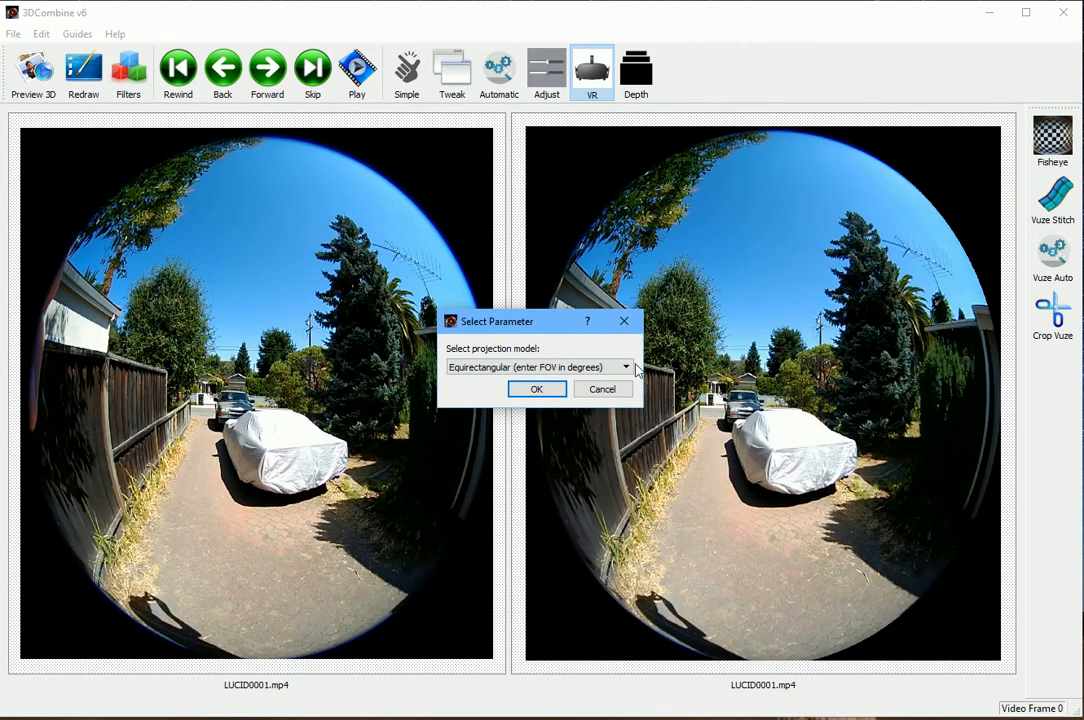
{"action": "left_click", "coordinate": [546, 370]}
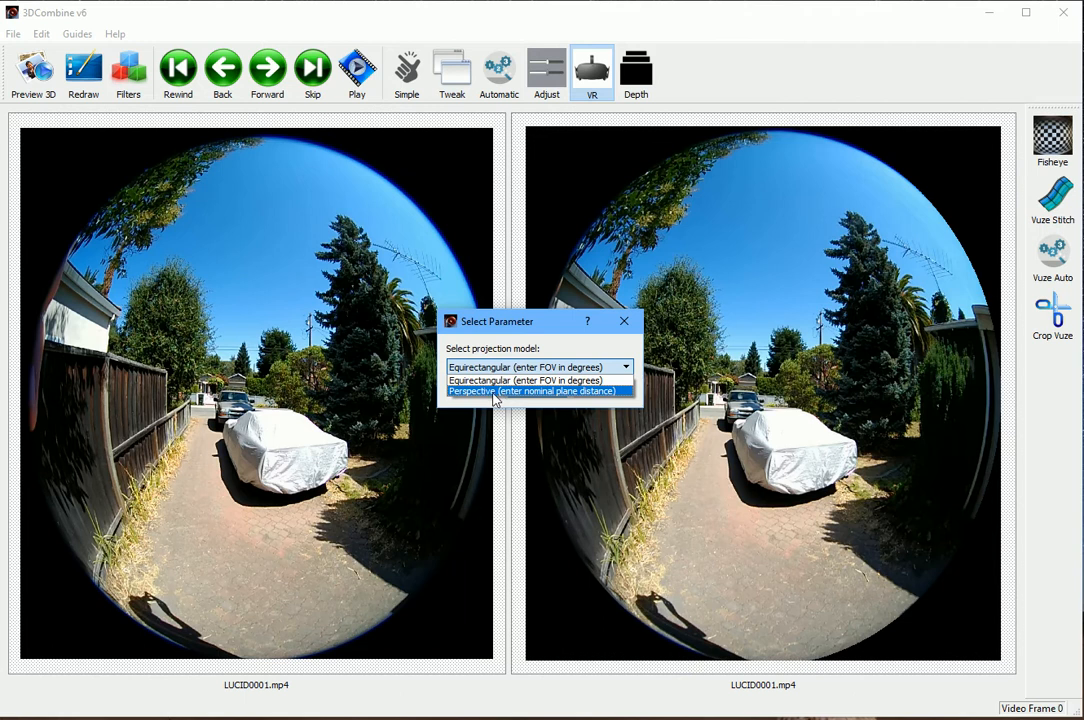
{"action": "left_click", "coordinate": [498, 394]}
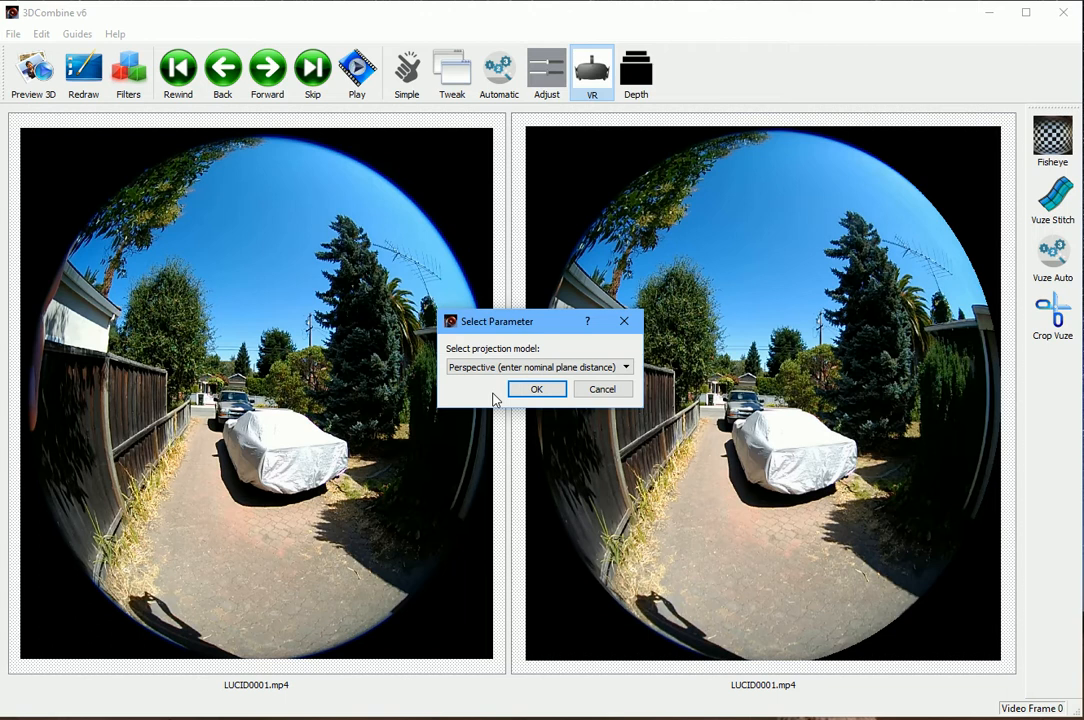
{"action": "left_click", "coordinate": [535, 391]}
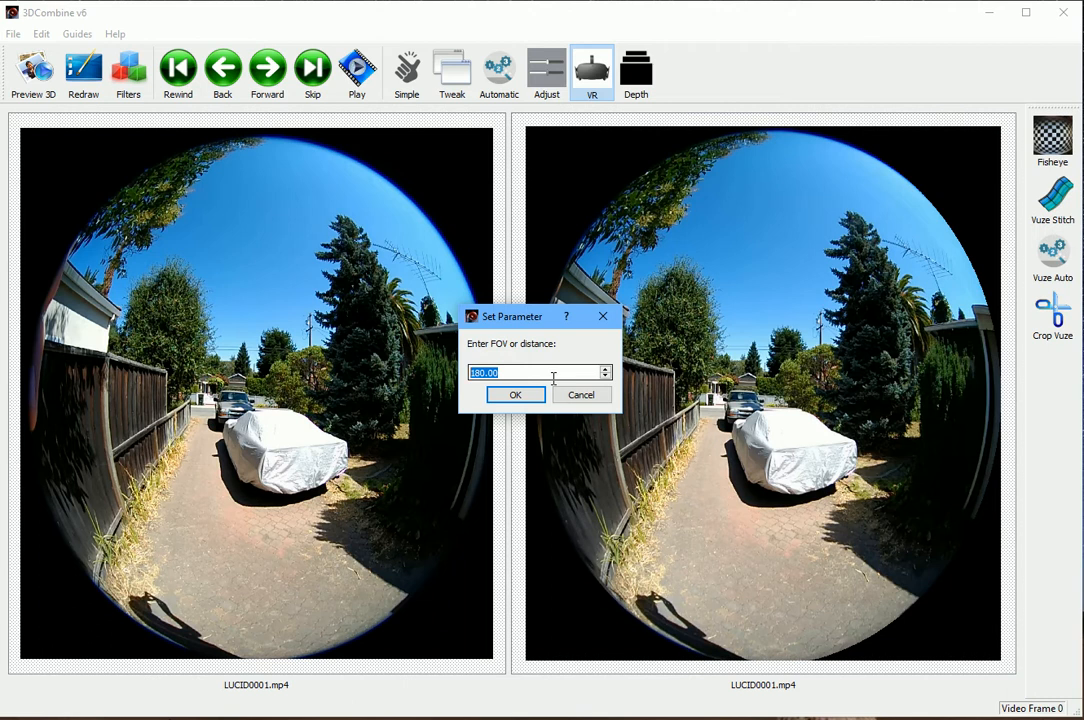
{"action": "type", "text": "360"}
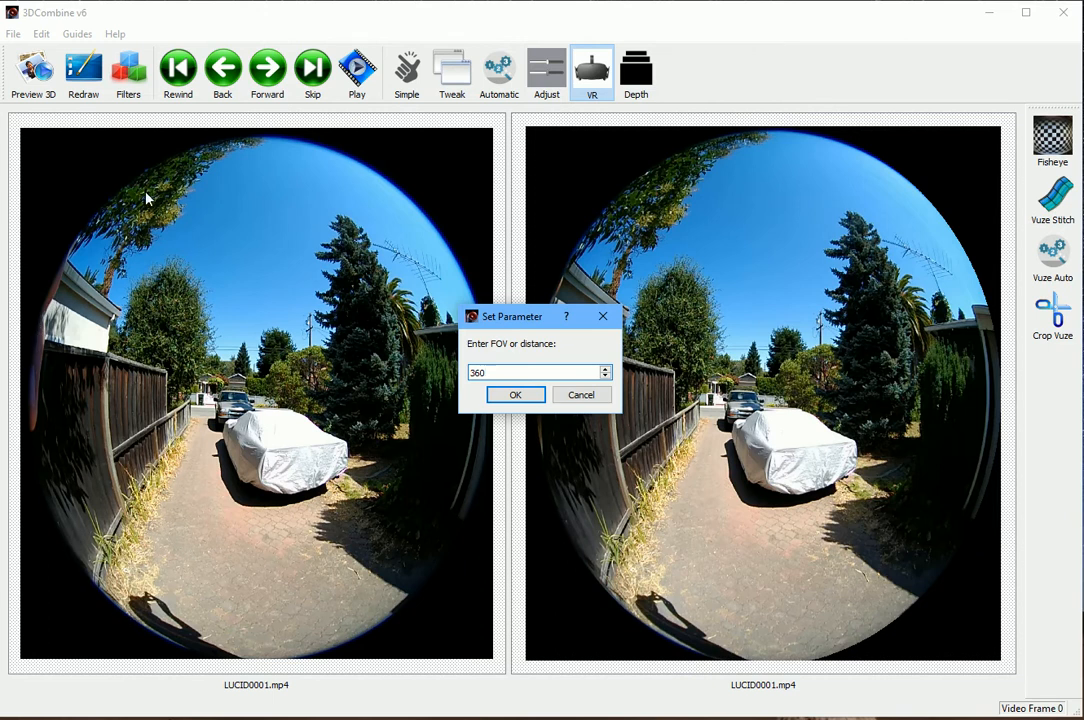
{"action": "left_click", "coordinate": [516, 395]}
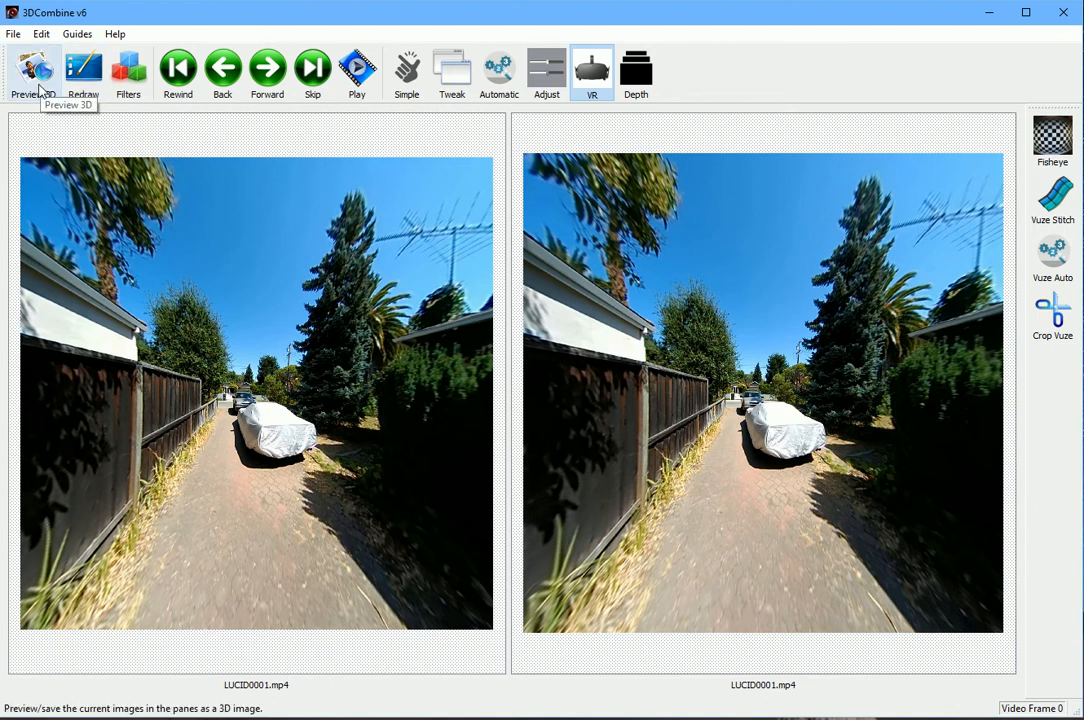
{"action": "left_click", "coordinate": [41, 34]}
{"action": "left_click", "coordinate": [68, 70]}
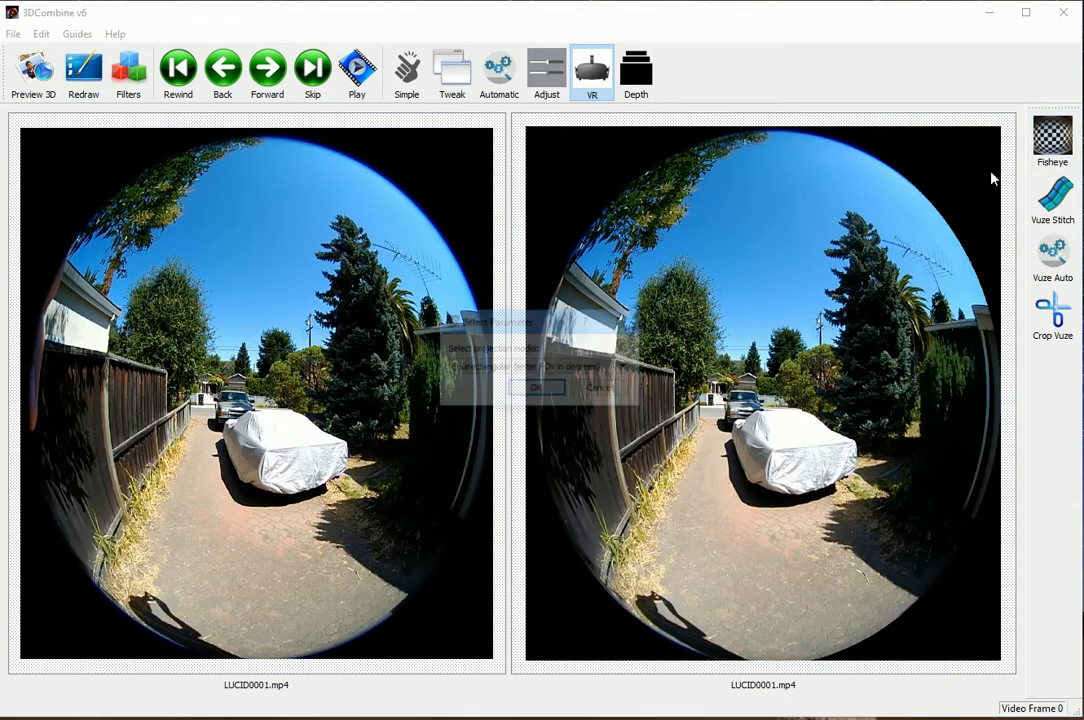
Convert the fisheye pair with the Perspective projection model and a nominal plane distance of 720.
{"action": "left_click", "coordinate": [530, 367]}
{"action": "left_click", "coordinate": [515, 389]}
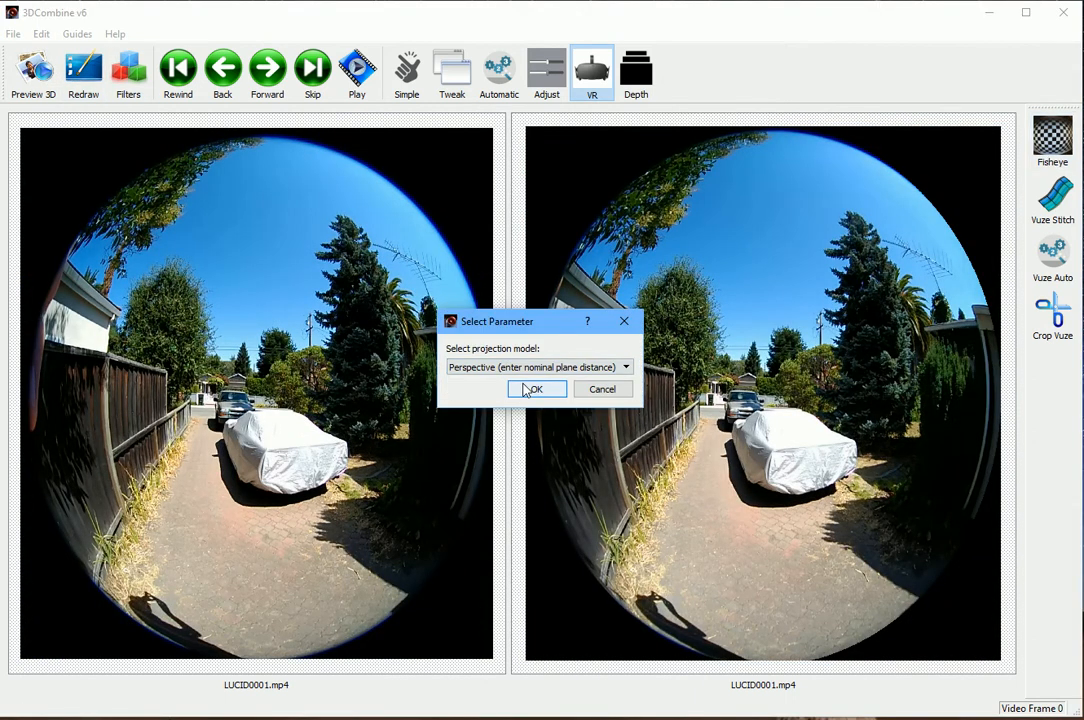
{"action": "left_click", "coordinate": [525, 389]}
{"action": "type", "text": "720"}
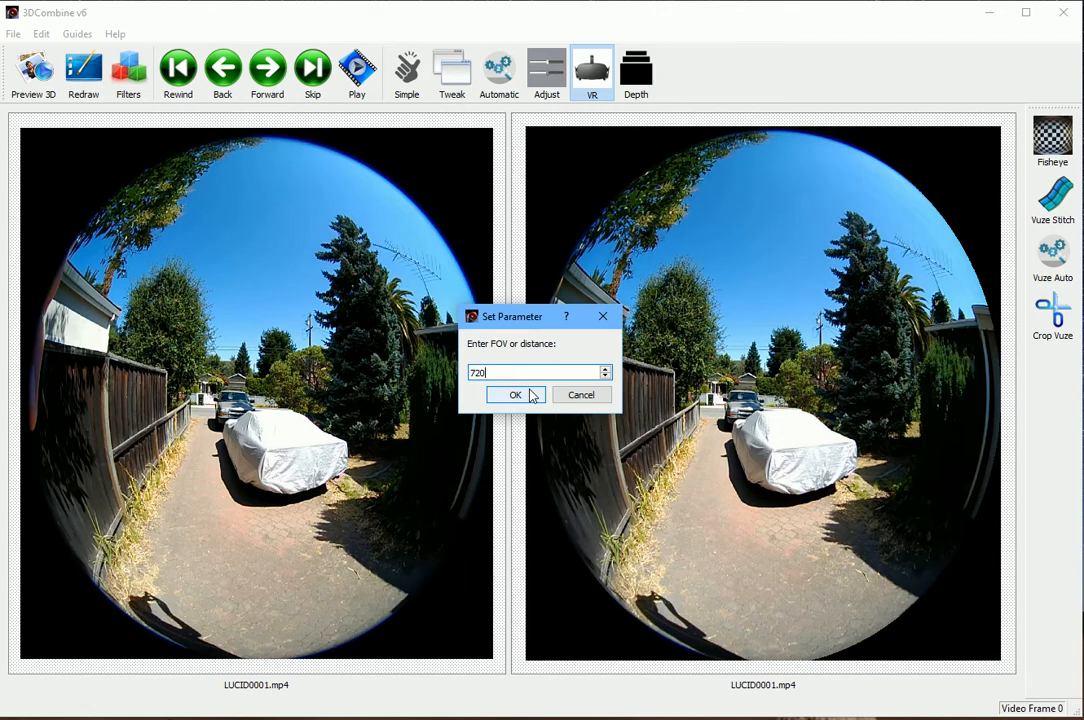
{"action": "left_click", "coordinate": [531, 395]}
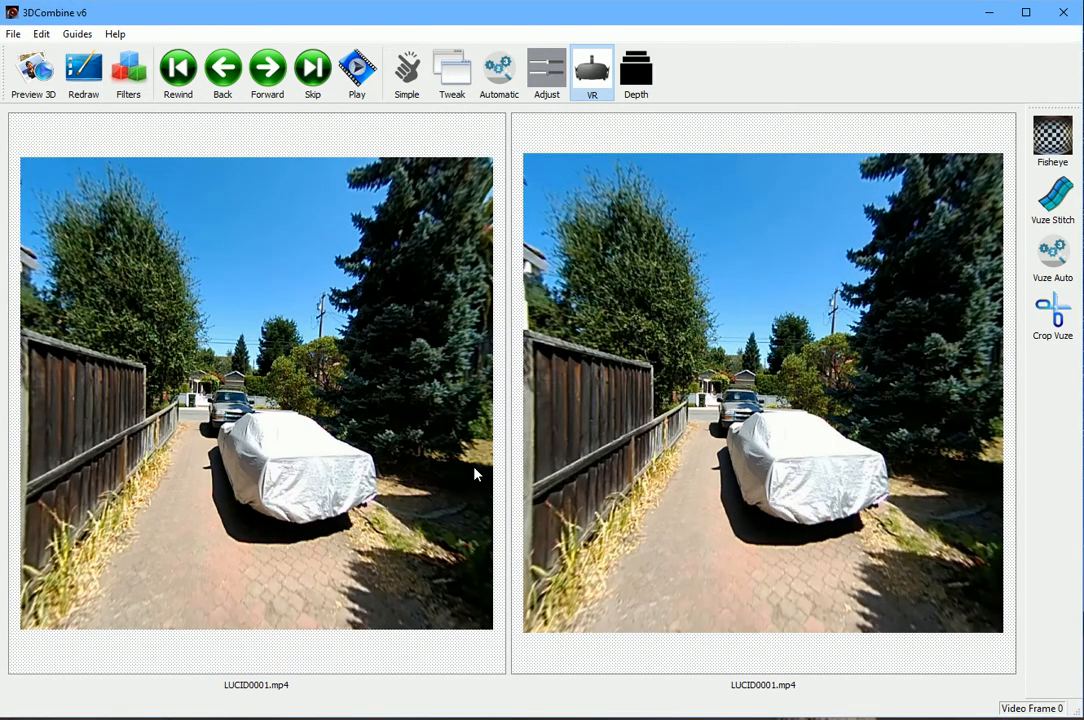
Check the perspective pair in the 3D preview as a Colour Anaglyph, switch back to Parallel and leave the preview.
{"action": "left_click", "coordinate": [34, 70]}
{"action": "left_click", "coordinate": [340, 121]}
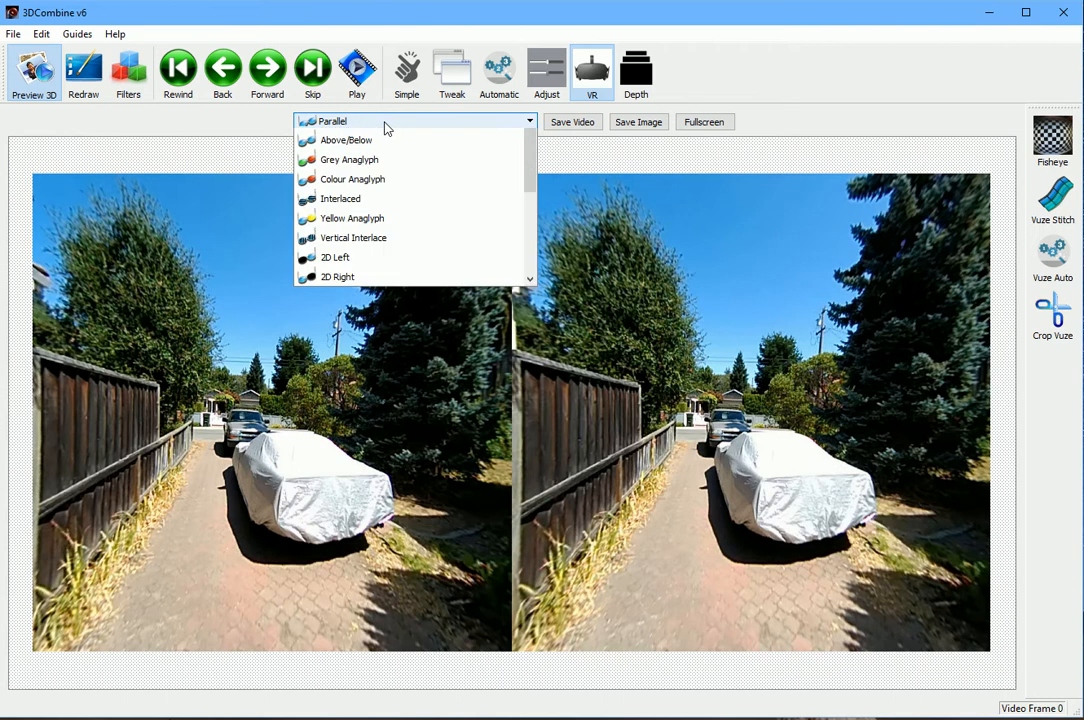
{"action": "left_click", "coordinate": [360, 216]}
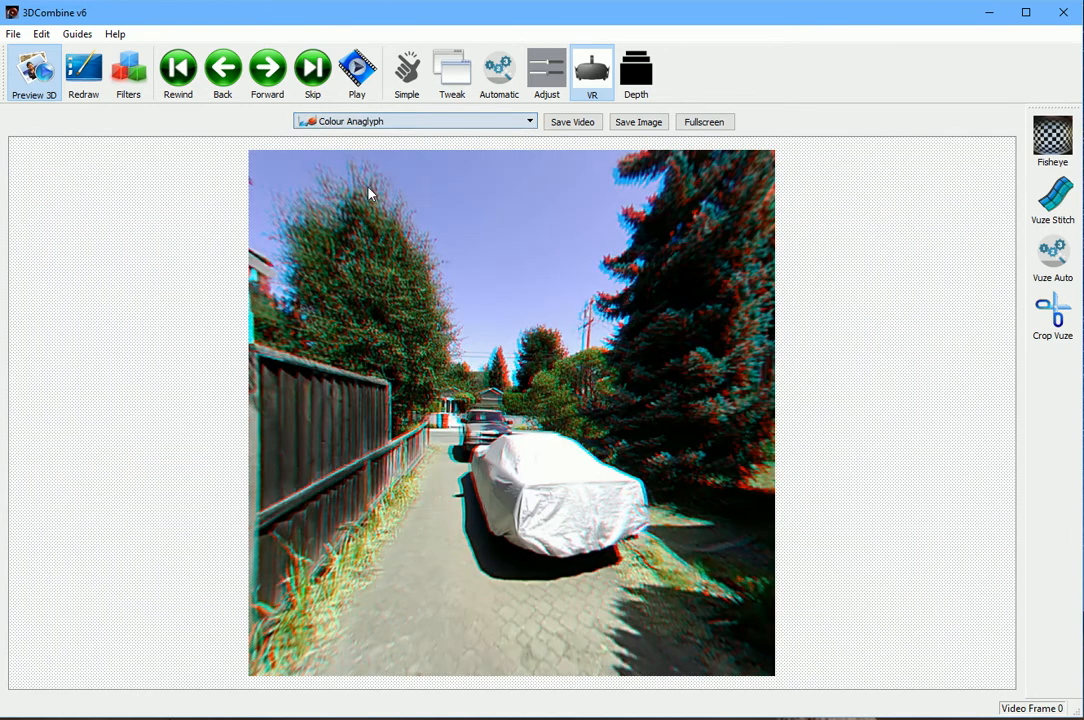
{"action": "left_click", "coordinate": [379, 122]}
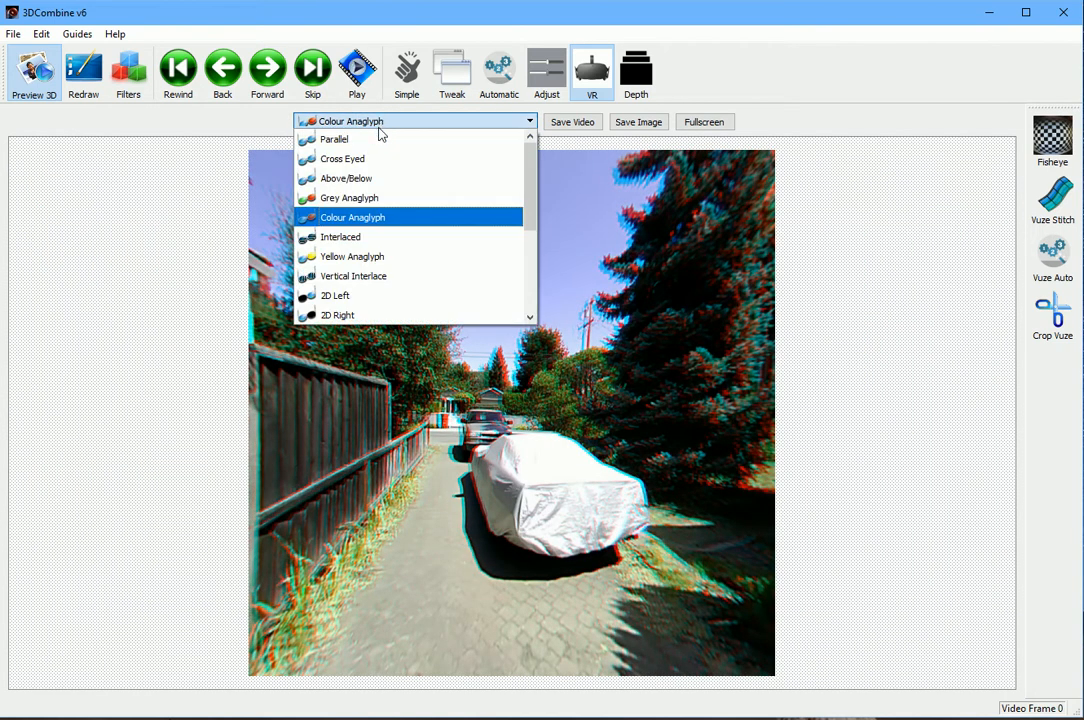
{"action": "left_click", "coordinate": [380, 139]}
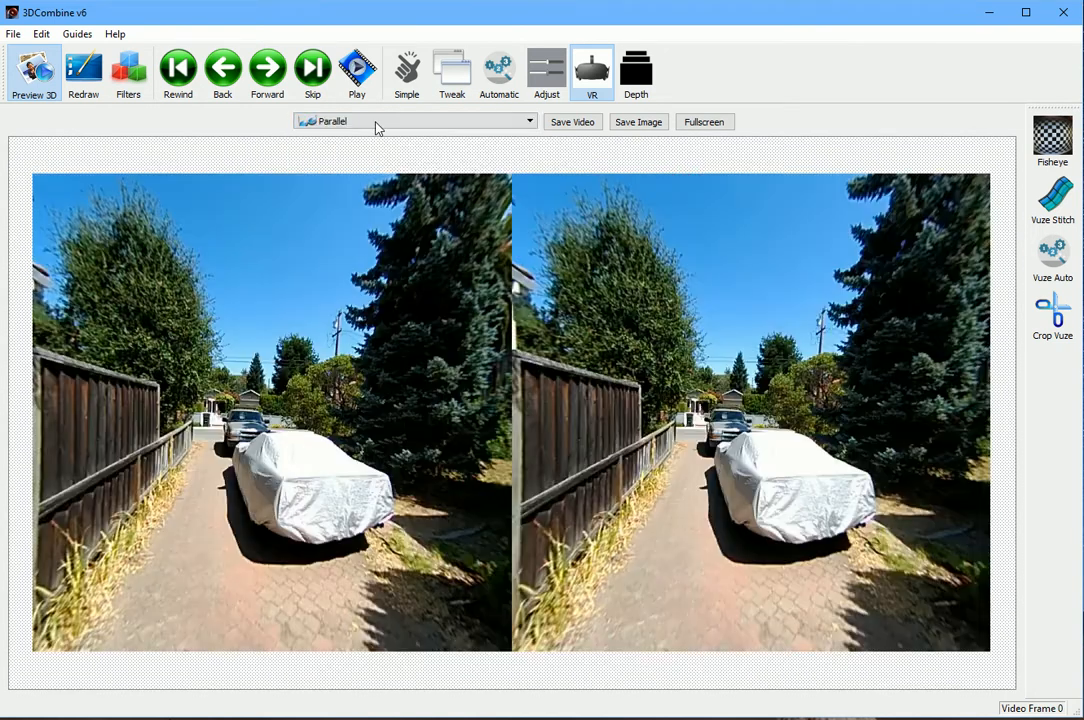
{"action": "left_click", "coordinate": [31, 68]}
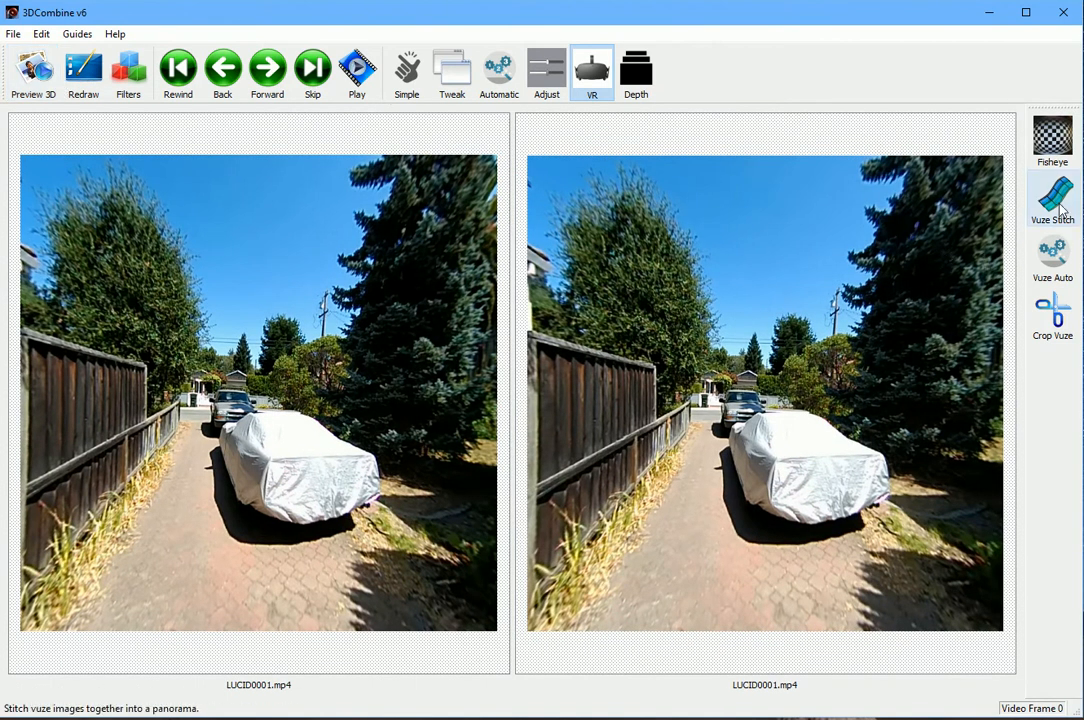
Open the video HET_0031.MP4 from the Temp folder as a Dual video.
{"action": "left_click", "coordinate": [15, 34]}
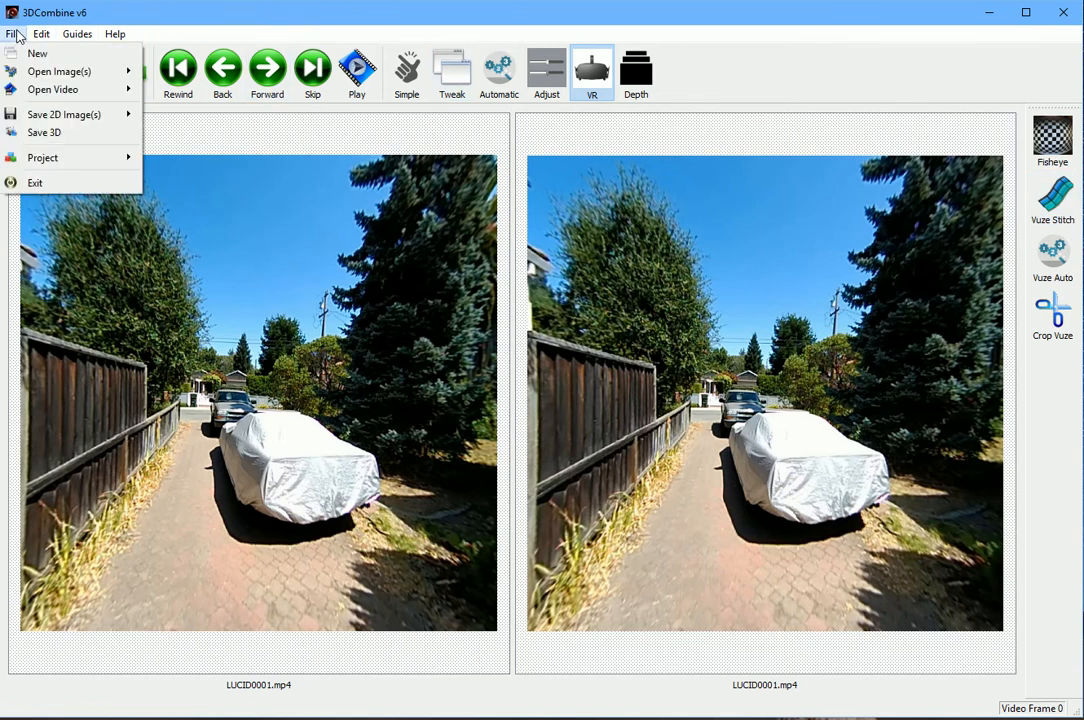
{"action": "mouse_move", "coordinate": [55, 90]}
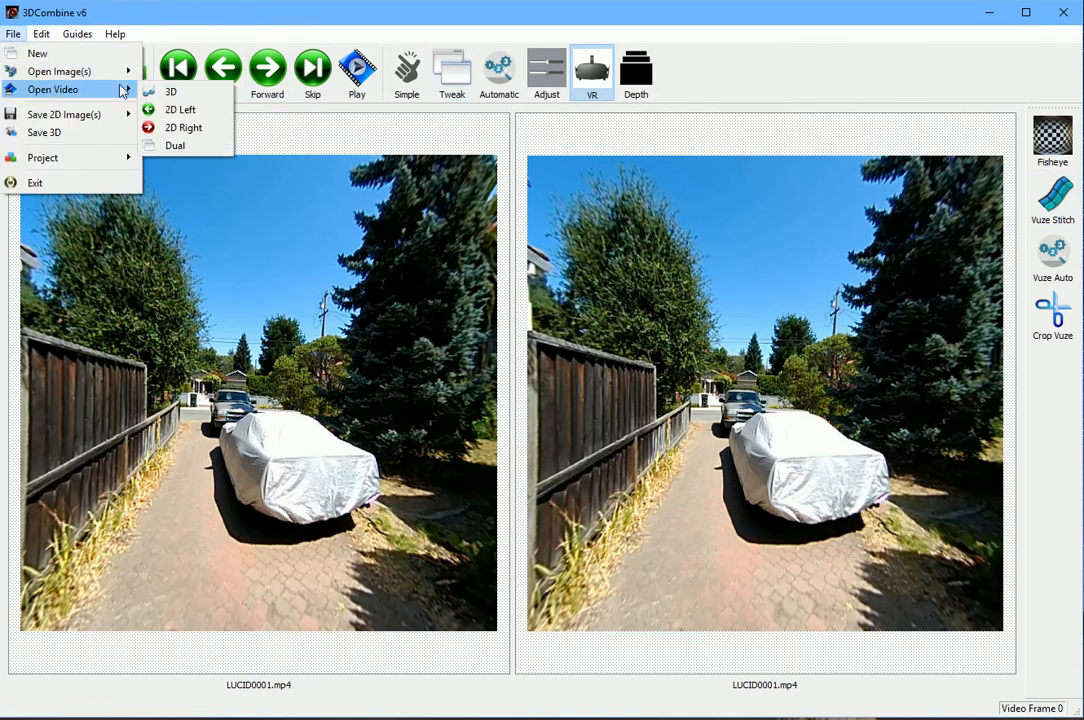
{"action": "left_click", "coordinate": [176, 146]}
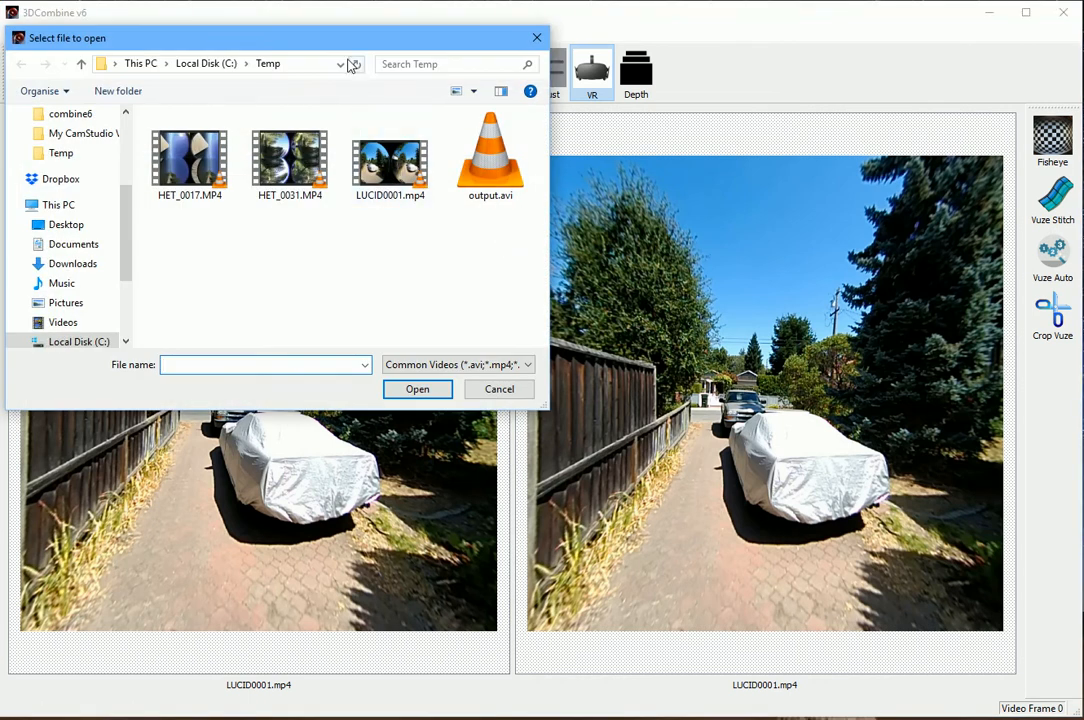
{"action": "left_click_drag", "start_coordinate": [343, 47], "coordinate": [458, 70]}
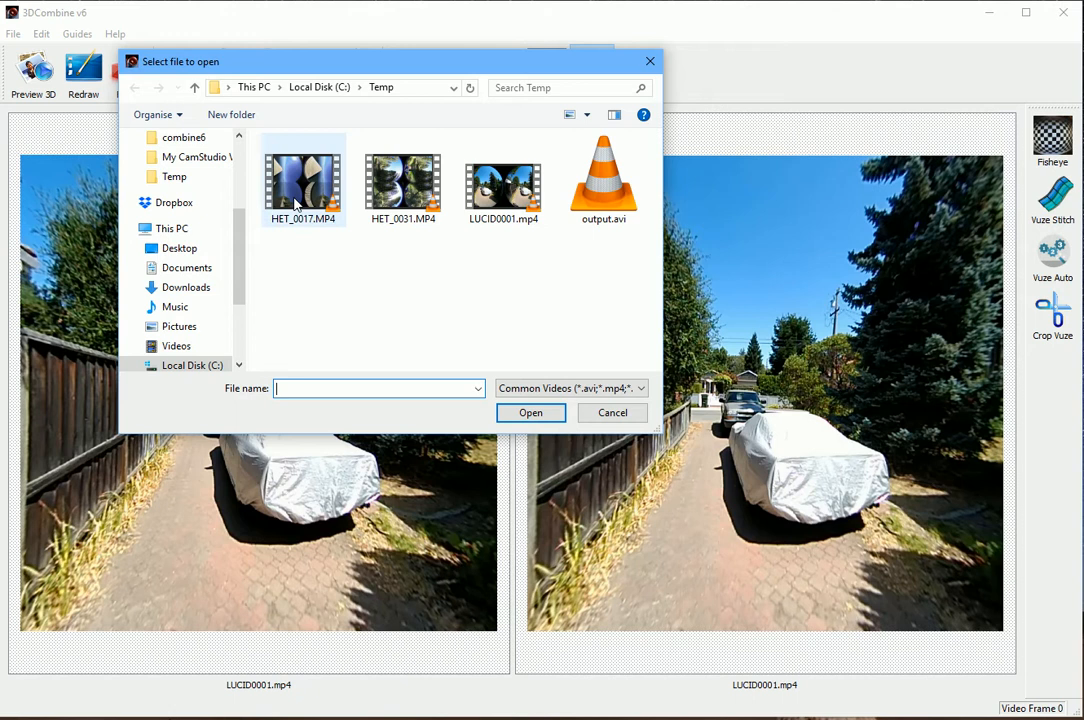
{"action": "left_click", "coordinate": [400, 200]}
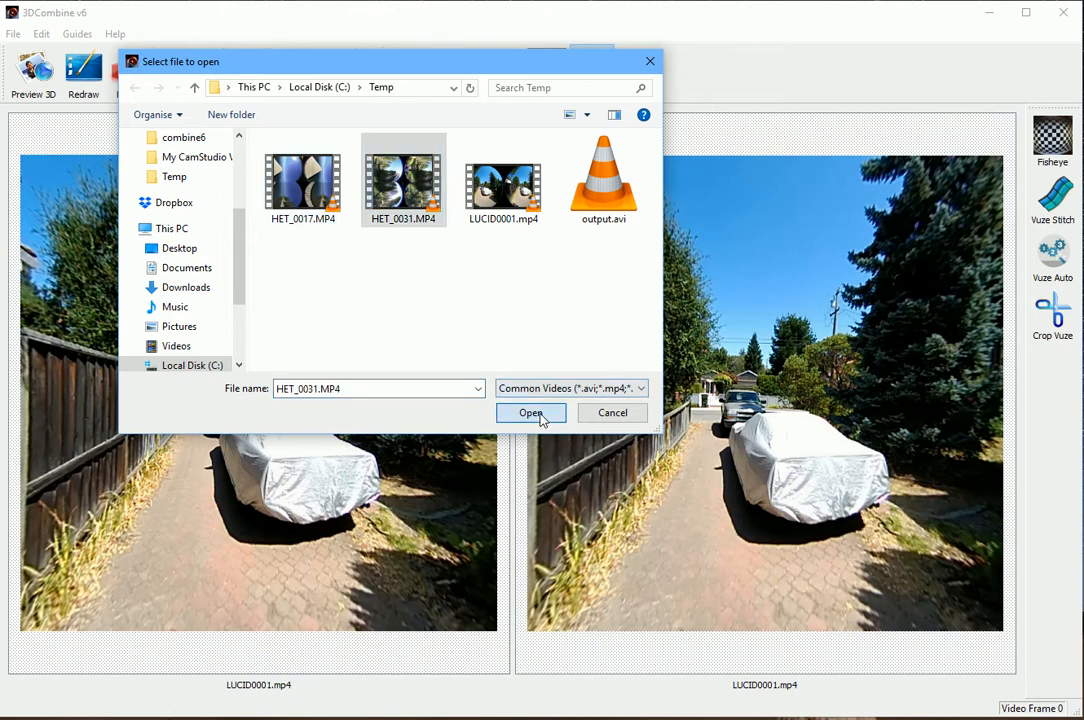
{"action": "left_click", "coordinate": [531, 412]}
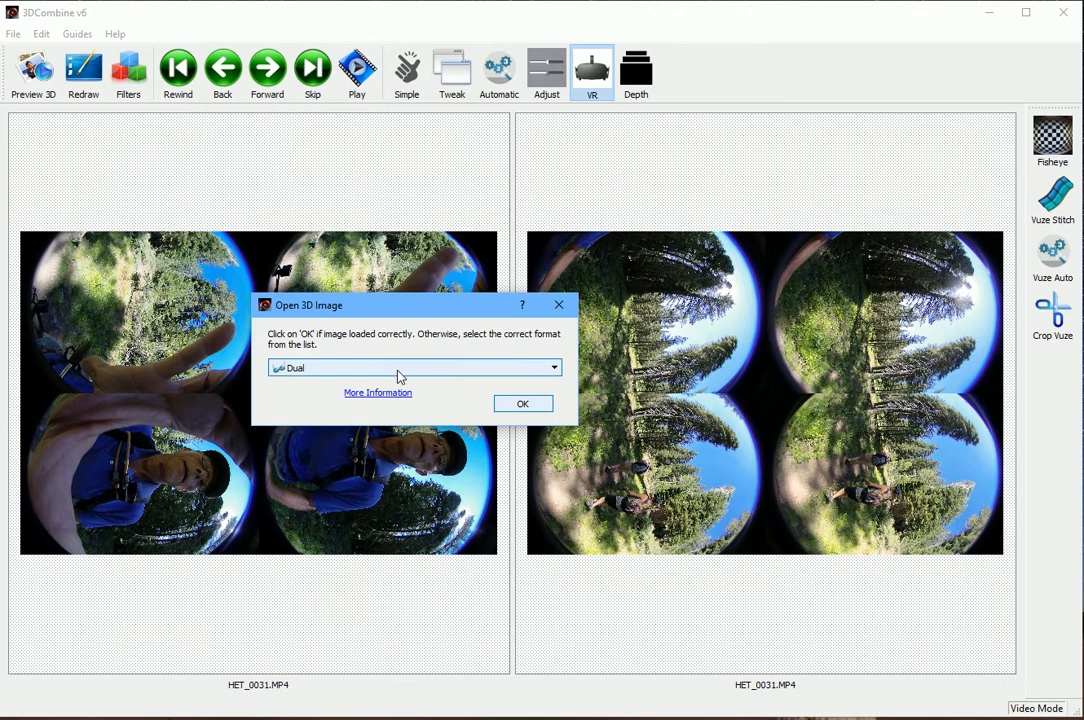
Try the Vuze format for the loaded Dual video, and load it in the Vuze Full format instead.
{"action": "left_click_drag", "start_coordinate": [398, 310], "coordinate": [375, 85]}
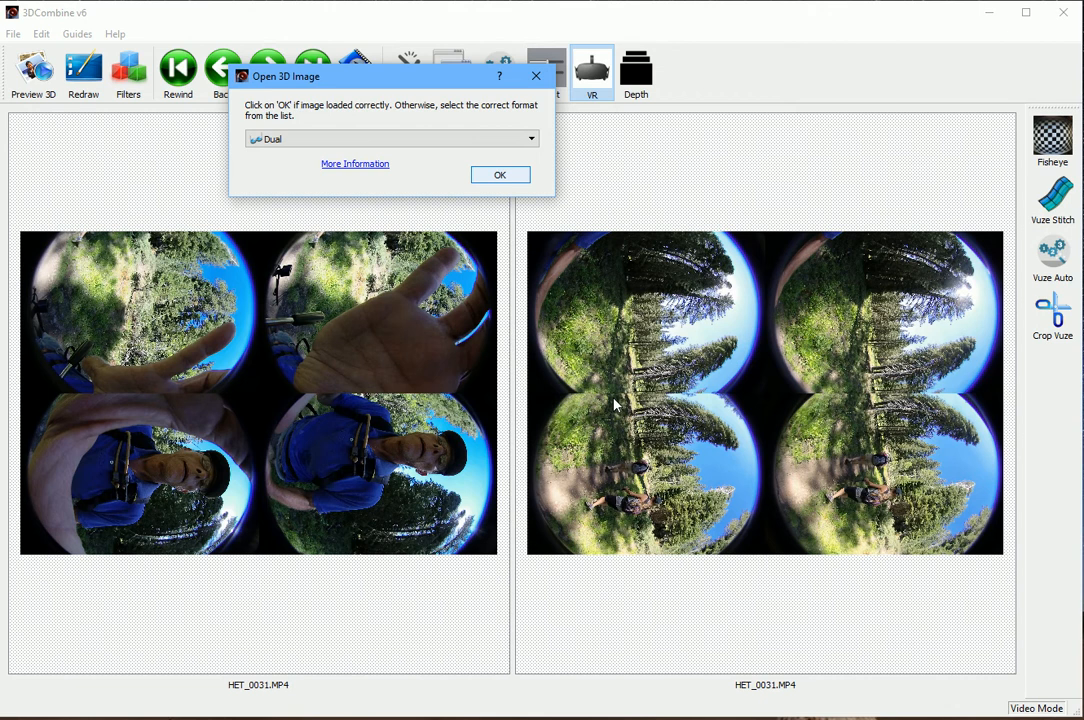
{"action": "left_click", "coordinate": [409, 138]}
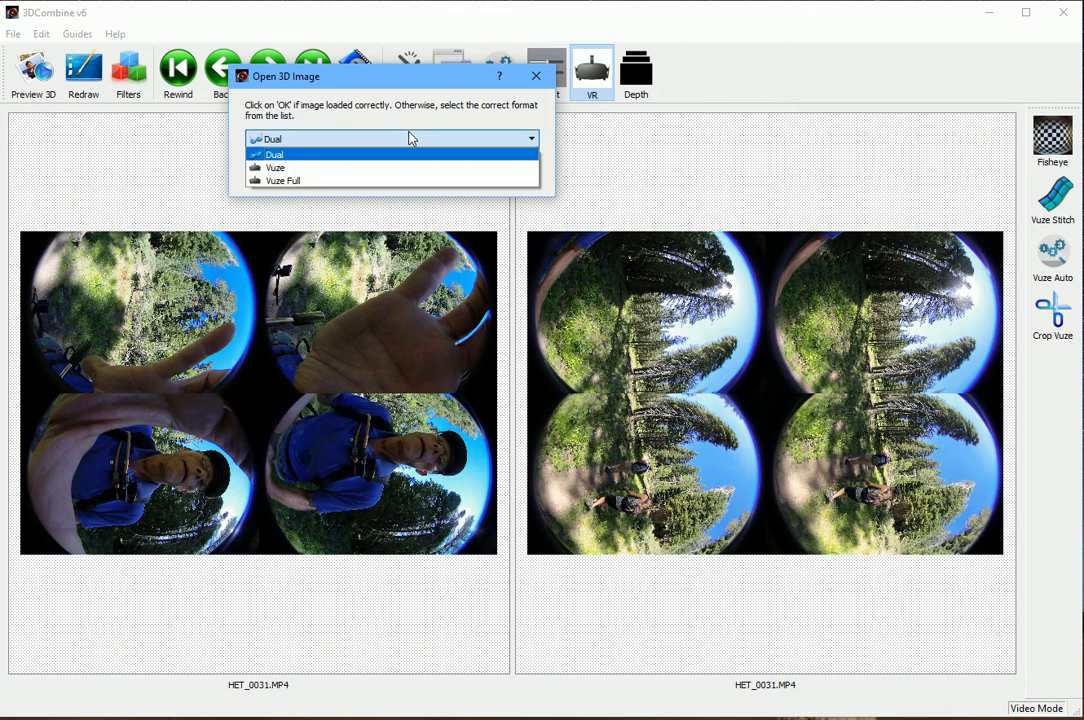
{"action": "left_click", "coordinate": [329, 167]}
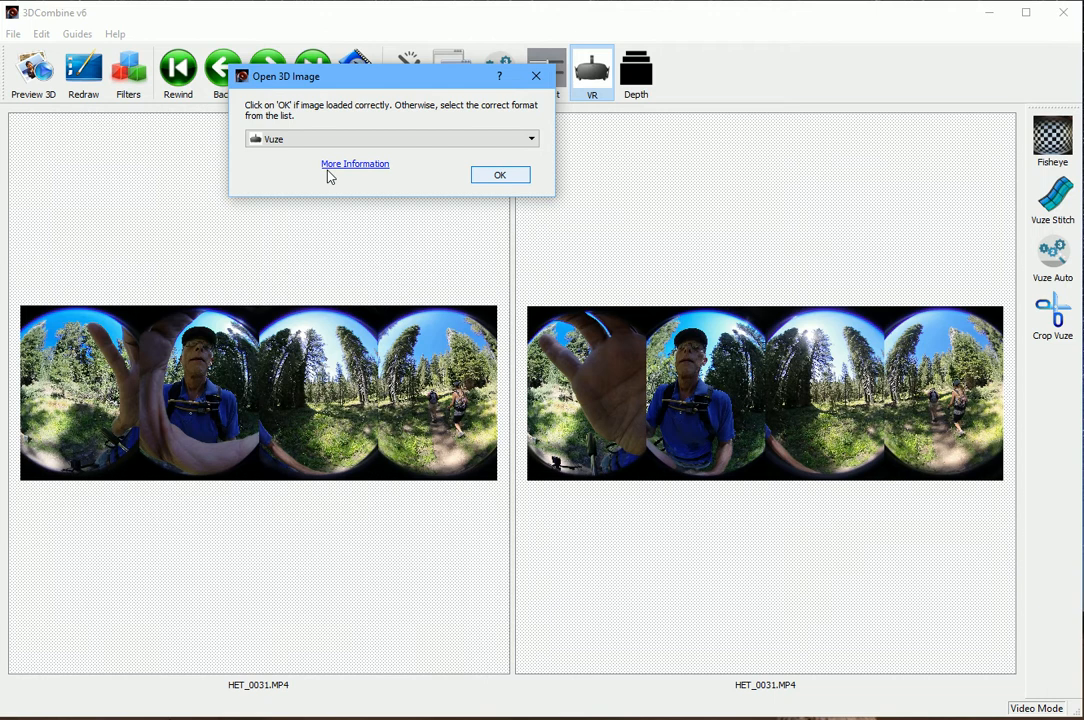
{"action": "left_click", "coordinate": [373, 139]}
{"action": "left_click", "coordinate": [298, 181]}
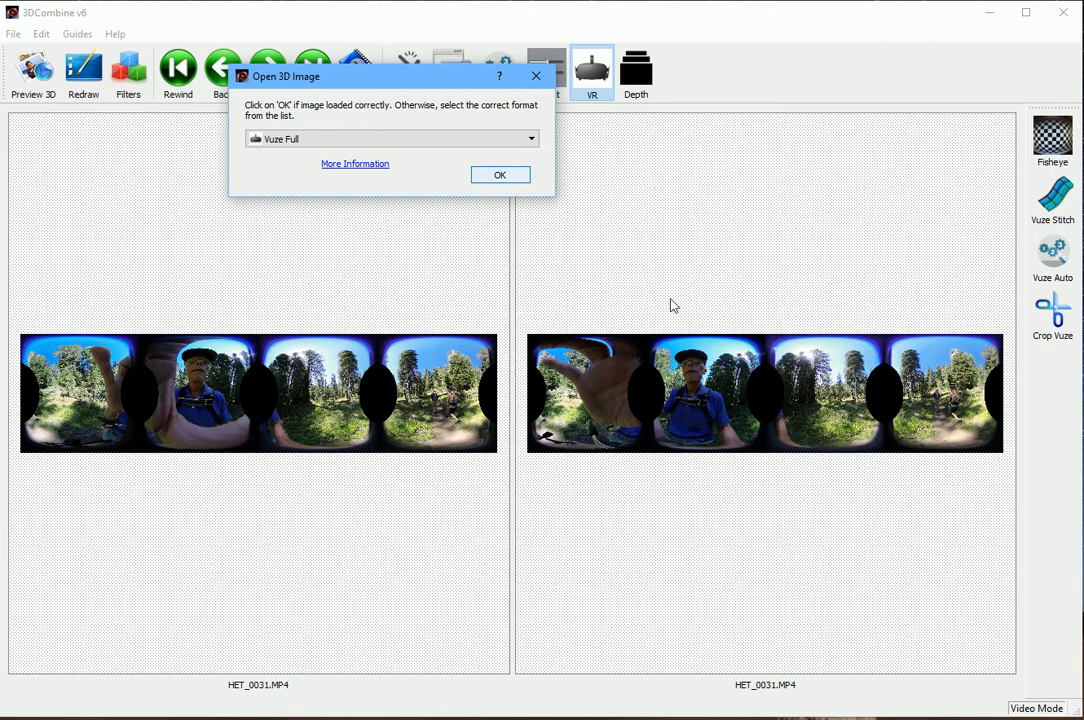
{"action": "left_click", "coordinate": [512, 175]}
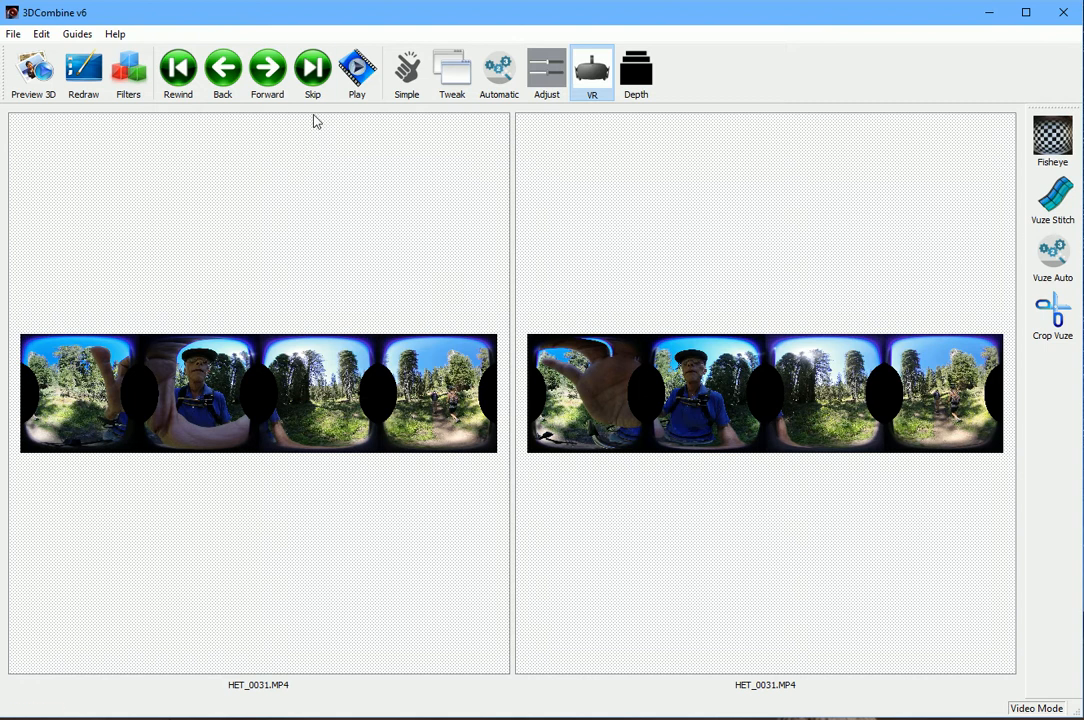
Skip the Vuze video forward by 100 frames.
{"action": "left_click", "coordinate": [313, 68]}
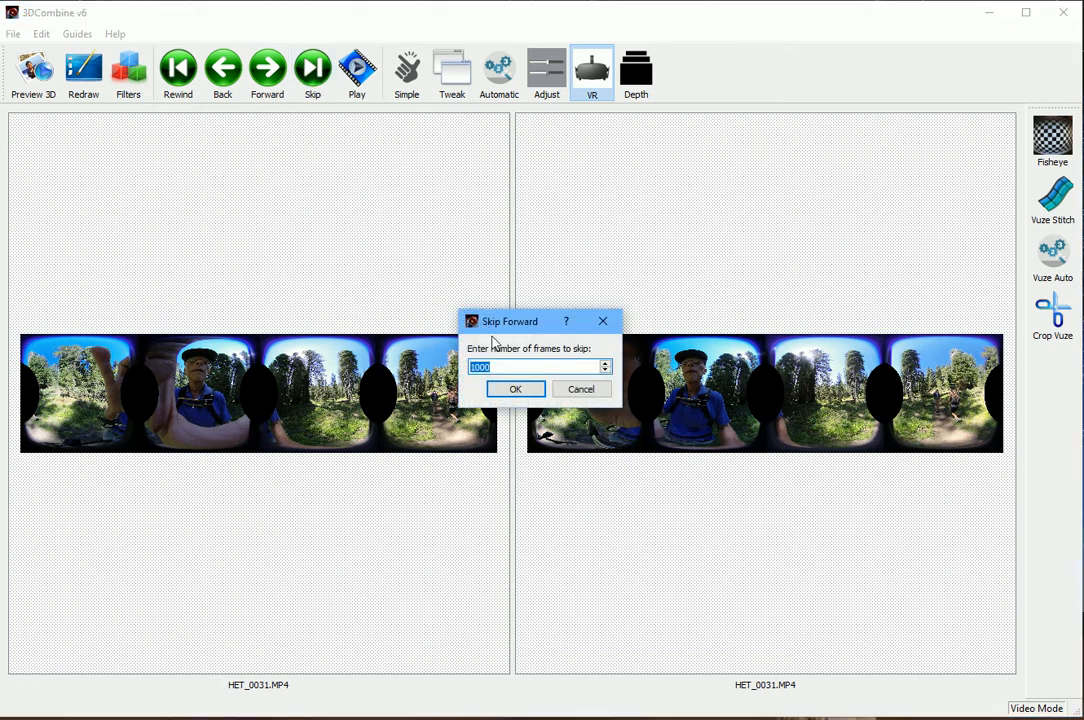
{"action": "type", "text": "100"}
{"action": "left_click", "coordinate": [515, 389]}
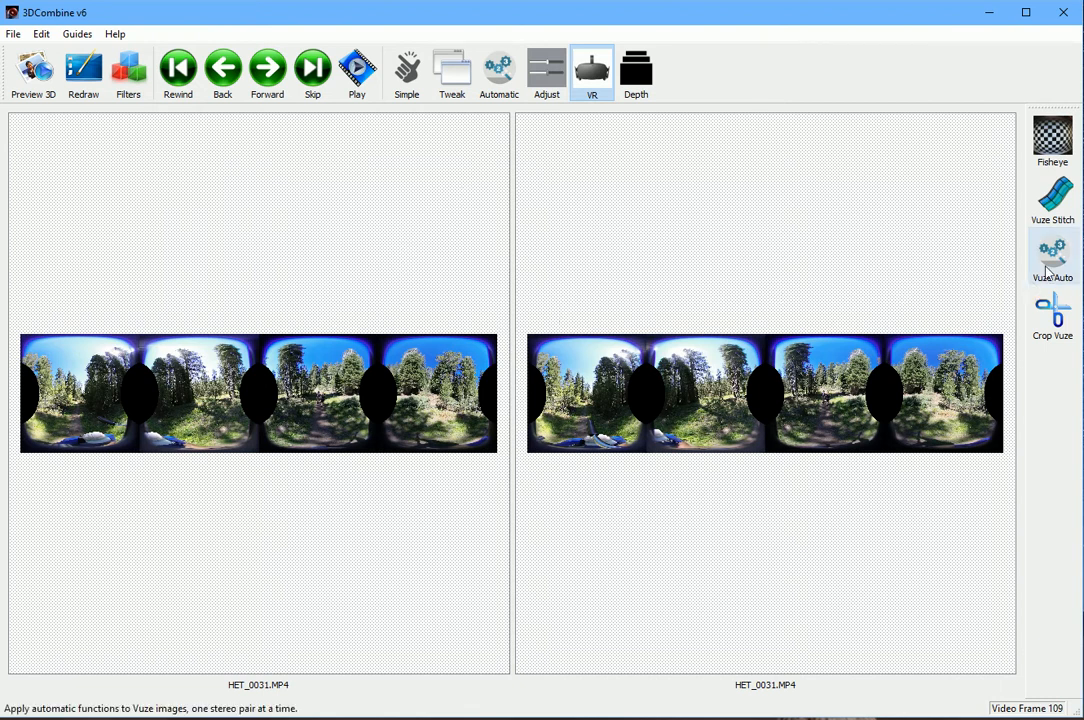
Crop the Vuze panorama to the Front stereo pair.
{"action": "left_click", "coordinate": [1051, 316]}
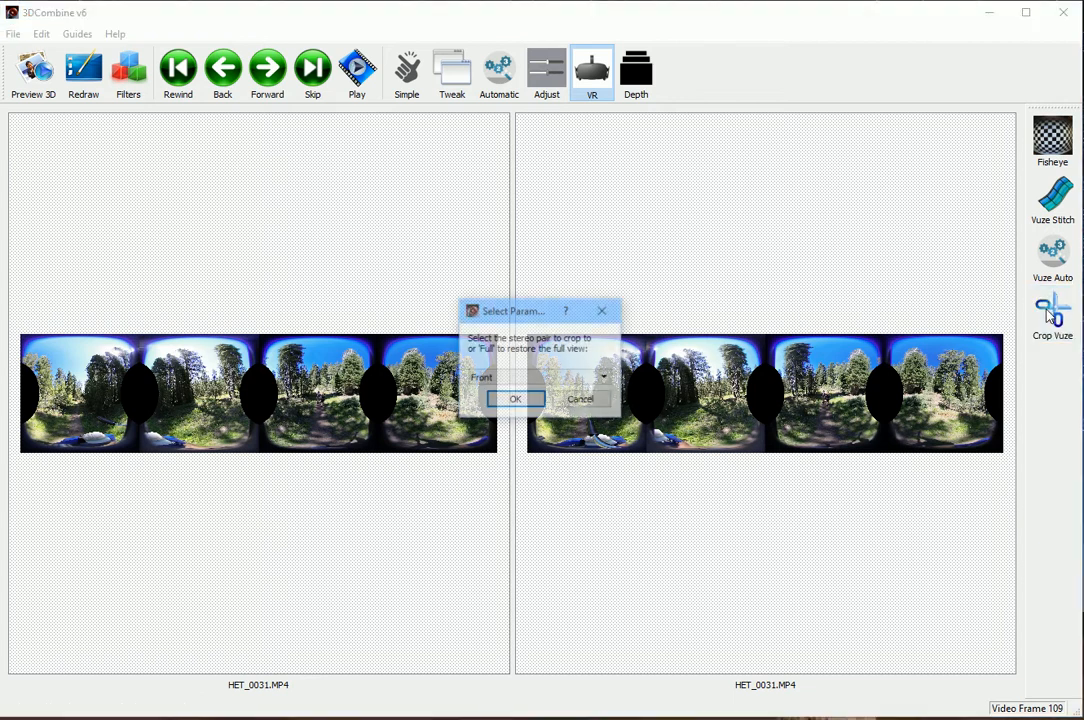
{"action": "left_click", "coordinate": [507, 378]}
{"action": "left_click", "coordinate": [505, 391]}
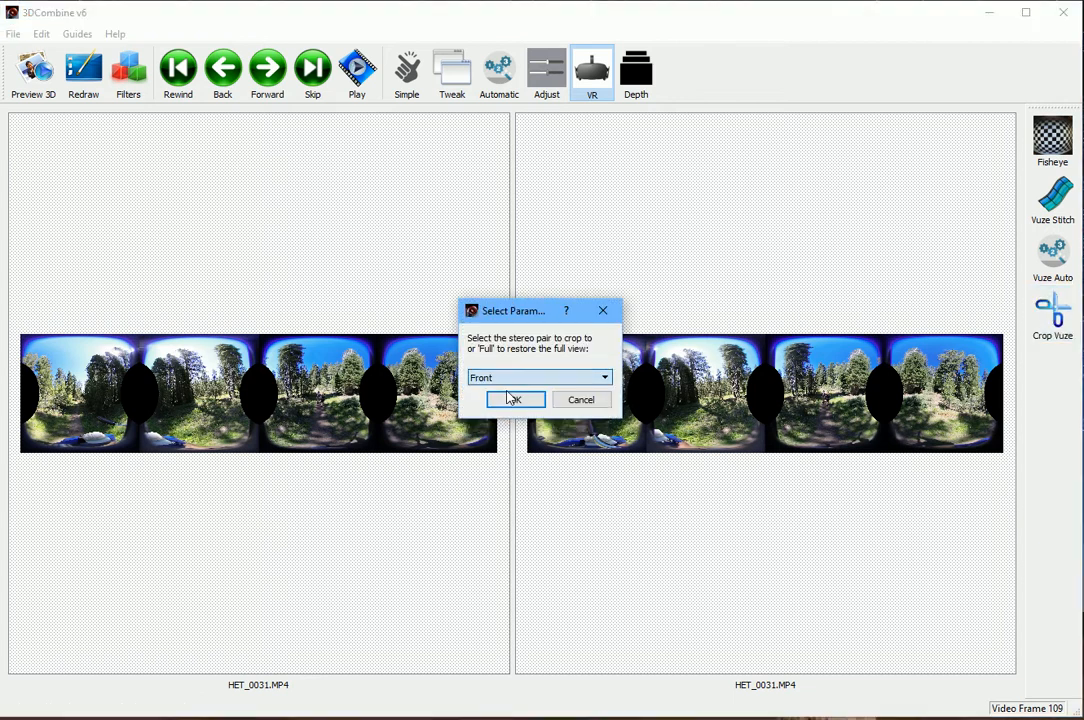
{"action": "left_click", "coordinate": [505, 404]}
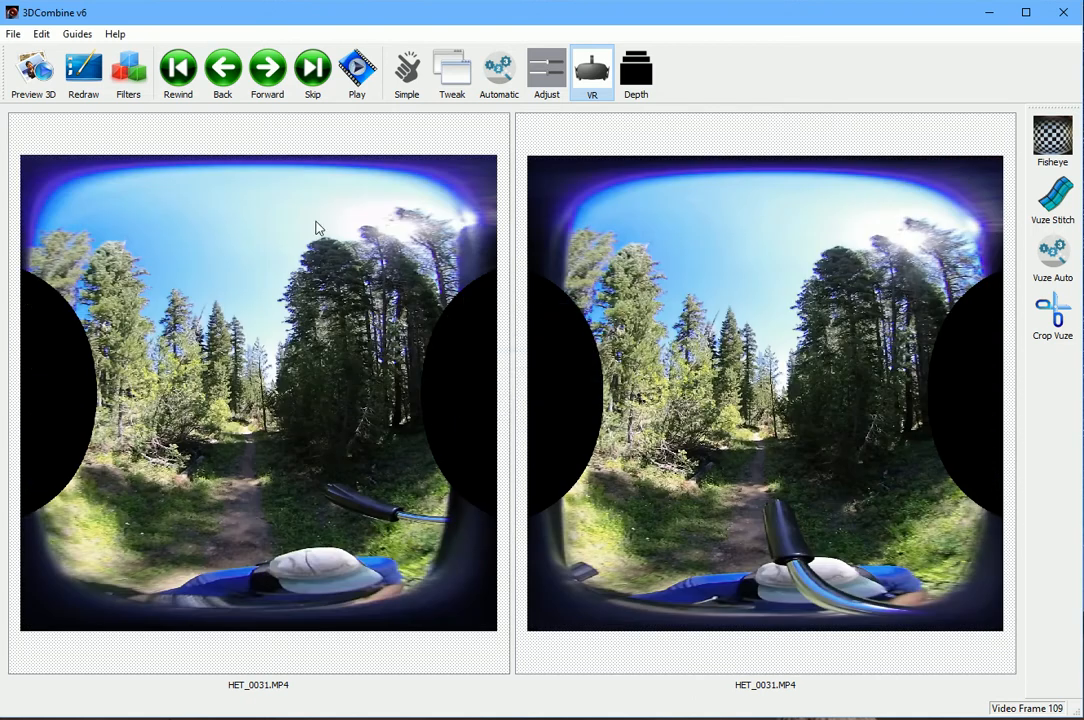
Preview the front stereo pair in 3D as Colour Anaglyph with alignment adjustment active.
{"action": "left_click", "coordinate": [36, 90]}
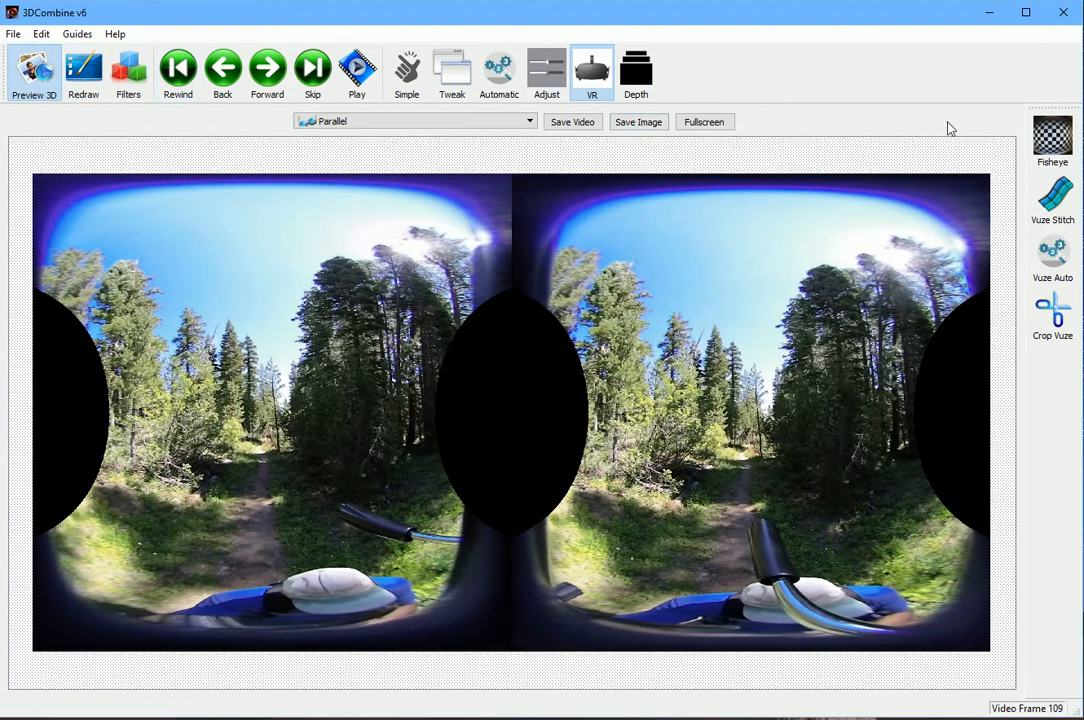
{"action": "left_click", "coordinate": [547, 70]}
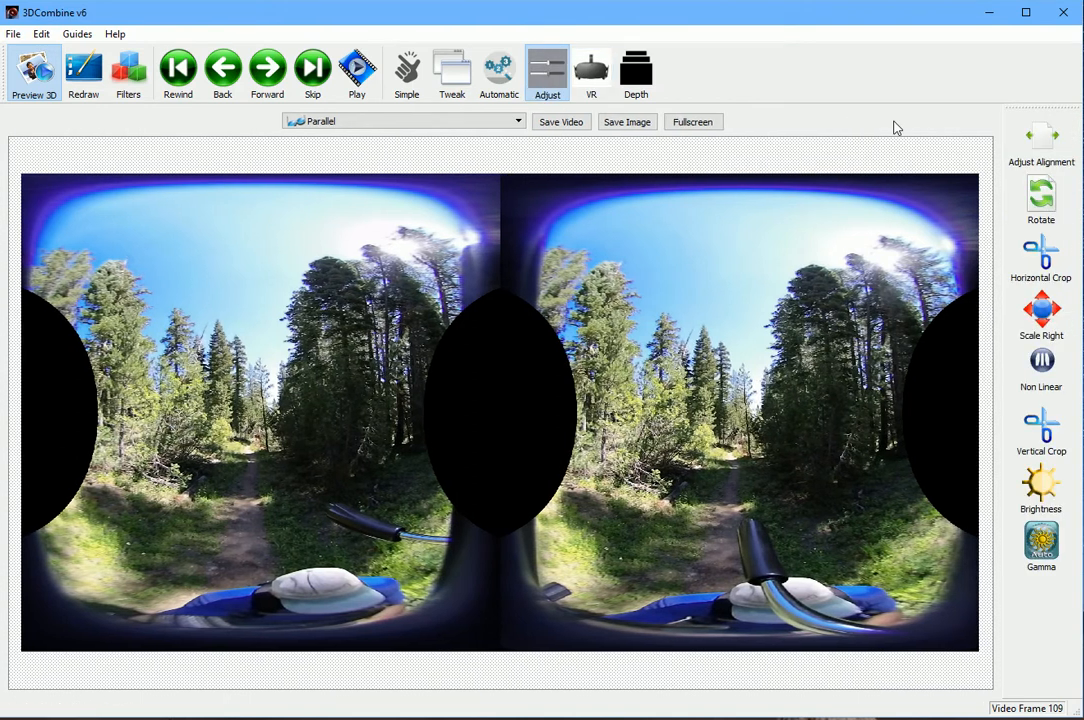
{"action": "left_click", "coordinate": [1040, 140]}
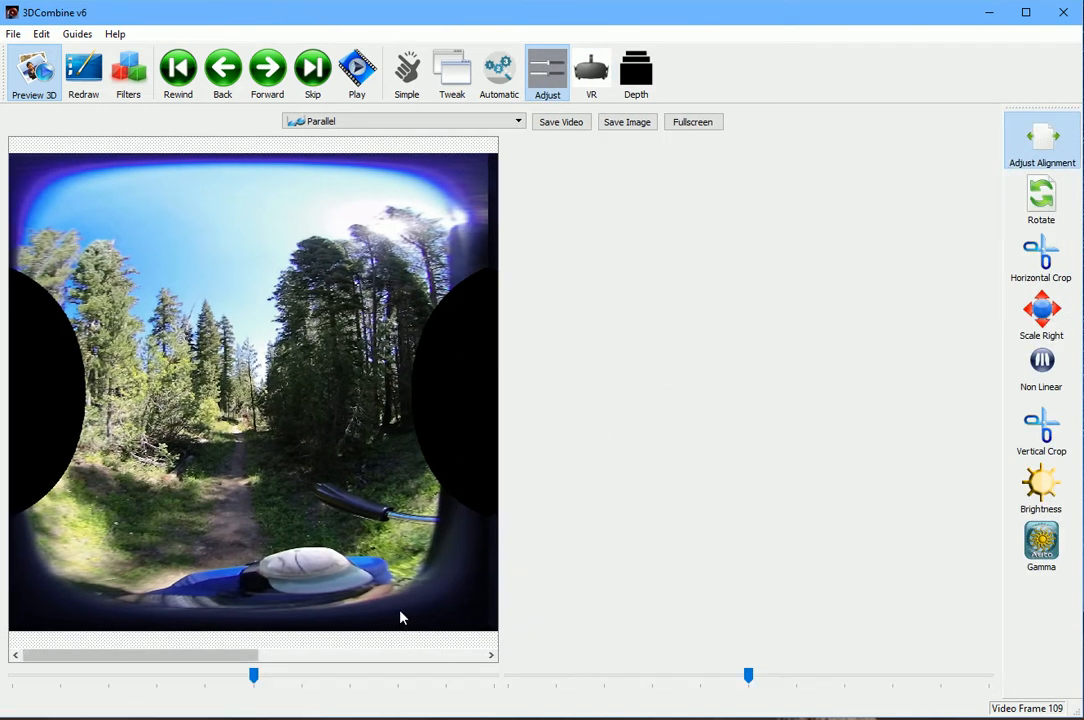
{"action": "left_click", "coordinate": [379, 124]}
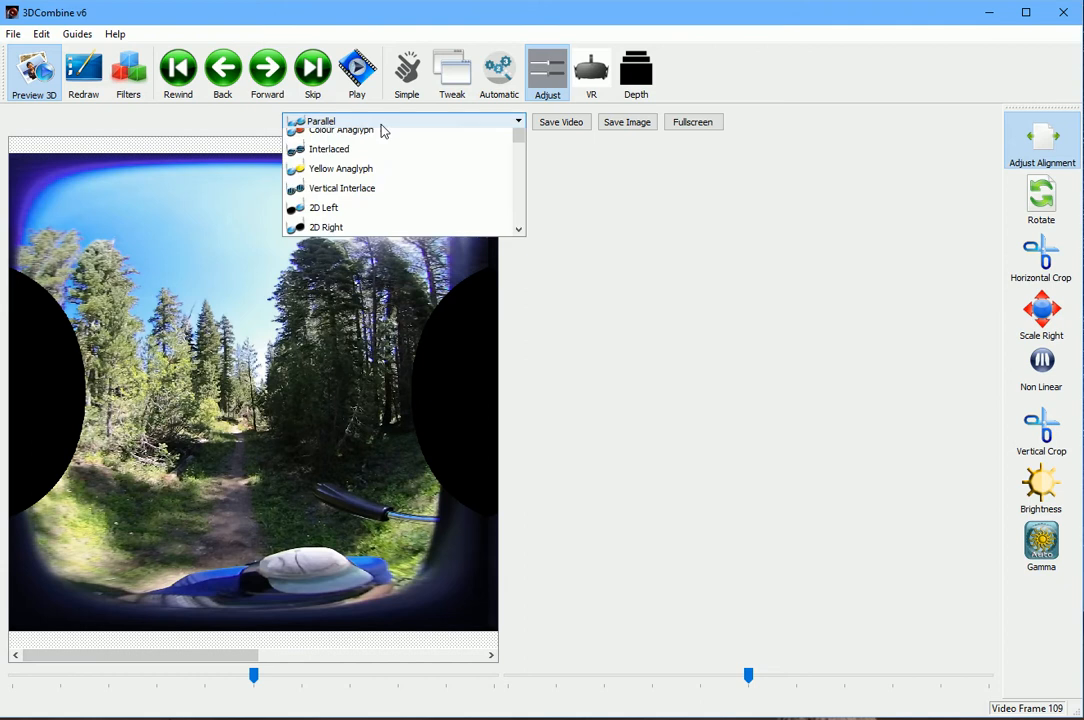
{"action": "left_click", "coordinate": [375, 219]}
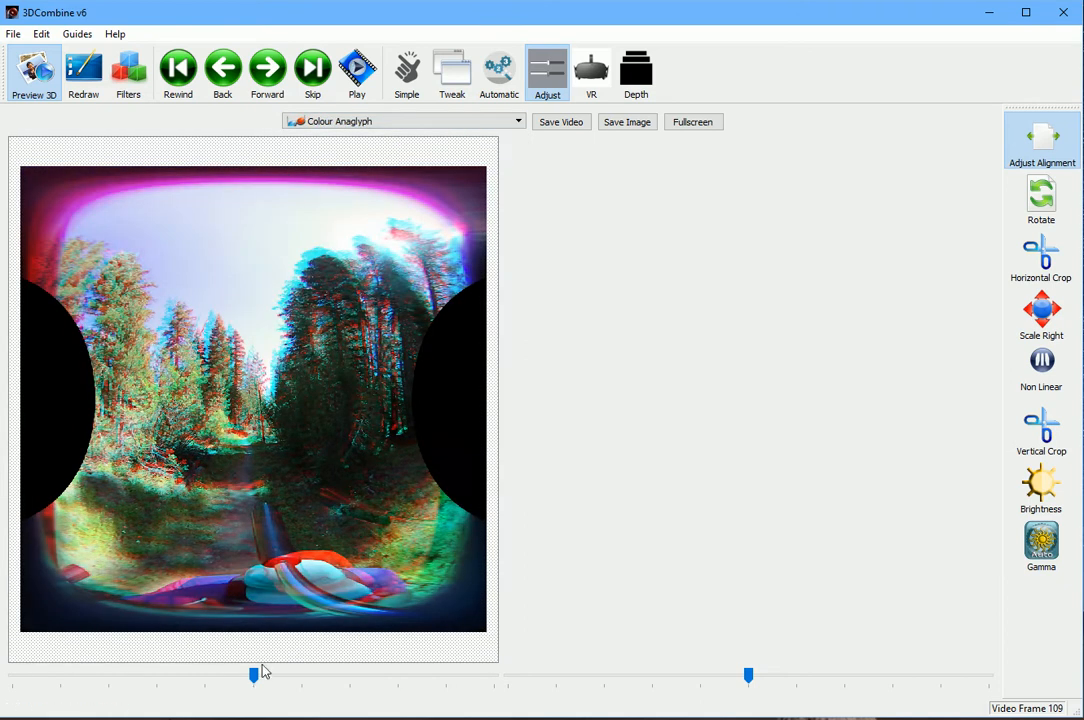
Align the front pair by 18 pixels horizontally and 5 pixels vertically, and store the changes.
{"action": "left_click_drag", "start_coordinate": [259, 674], "coordinate": [260, 679]}
{"action": "left_click_drag", "start_coordinate": [749, 677], "coordinate": [750, 685]}
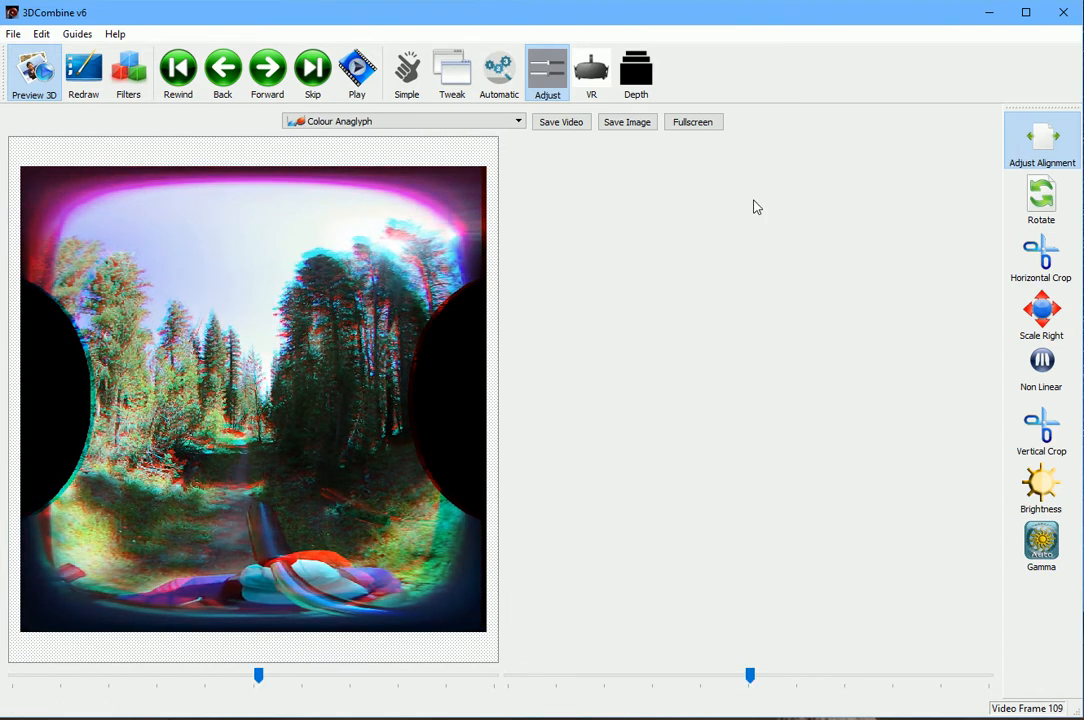
{"action": "left_click", "coordinate": [1061, 158]}
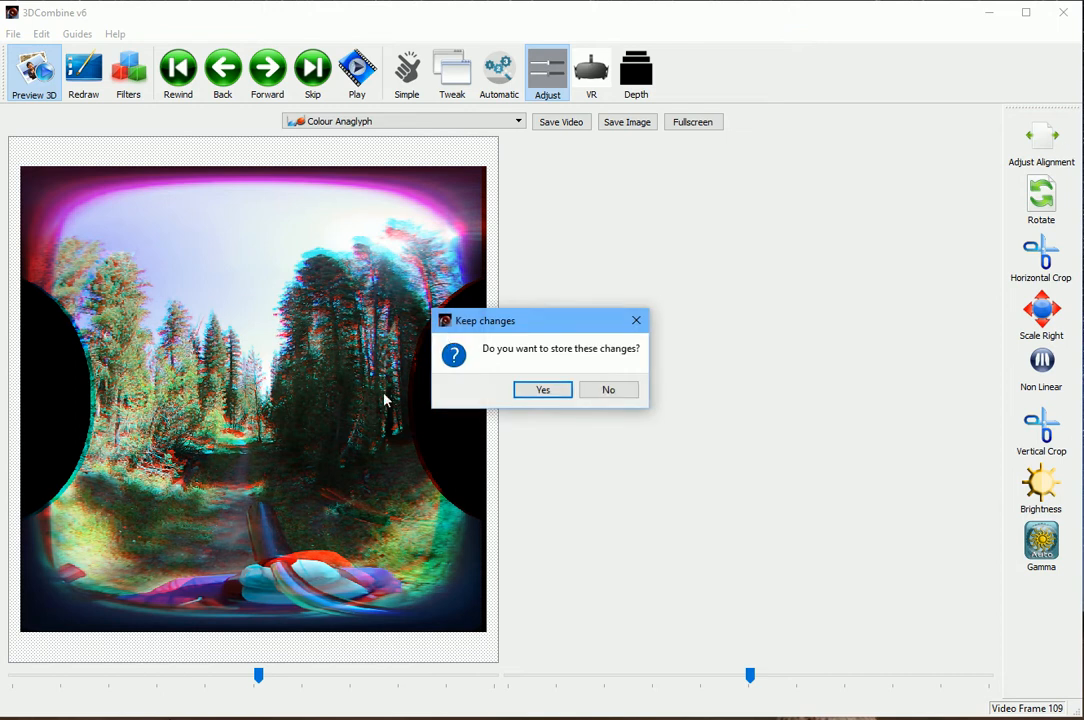
{"action": "left_click", "coordinate": [543, 391]}
{"action": "left_click", "coordinate": [666, 392]}
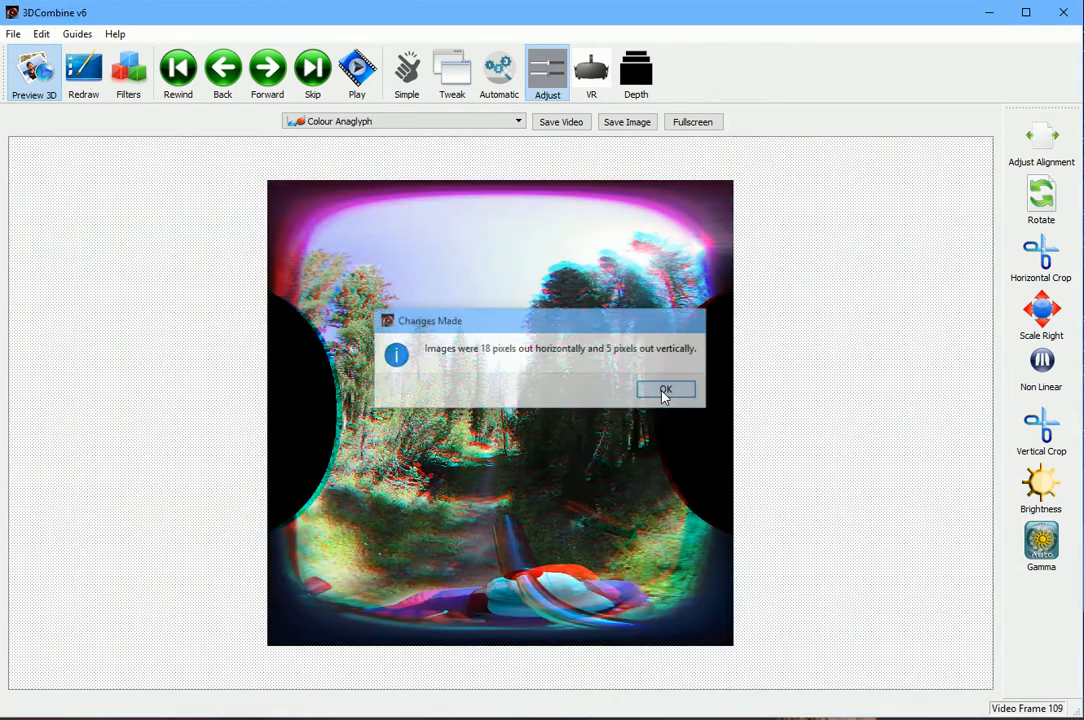
Restore the Full Vuze view from the Front crop.
{"action": "left_click", "coordinate": [591, 72]}
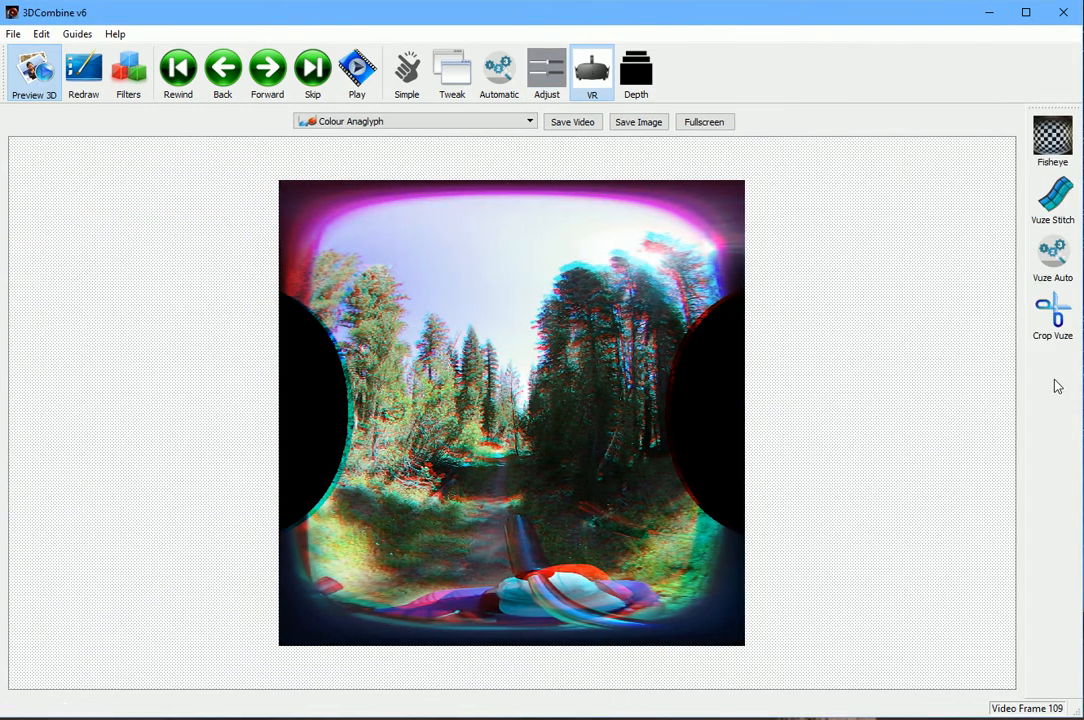
{"action": "left_click", "coordinate": [1058, 315]}
{"action": "left_click", "coordinate": [520, 377]}
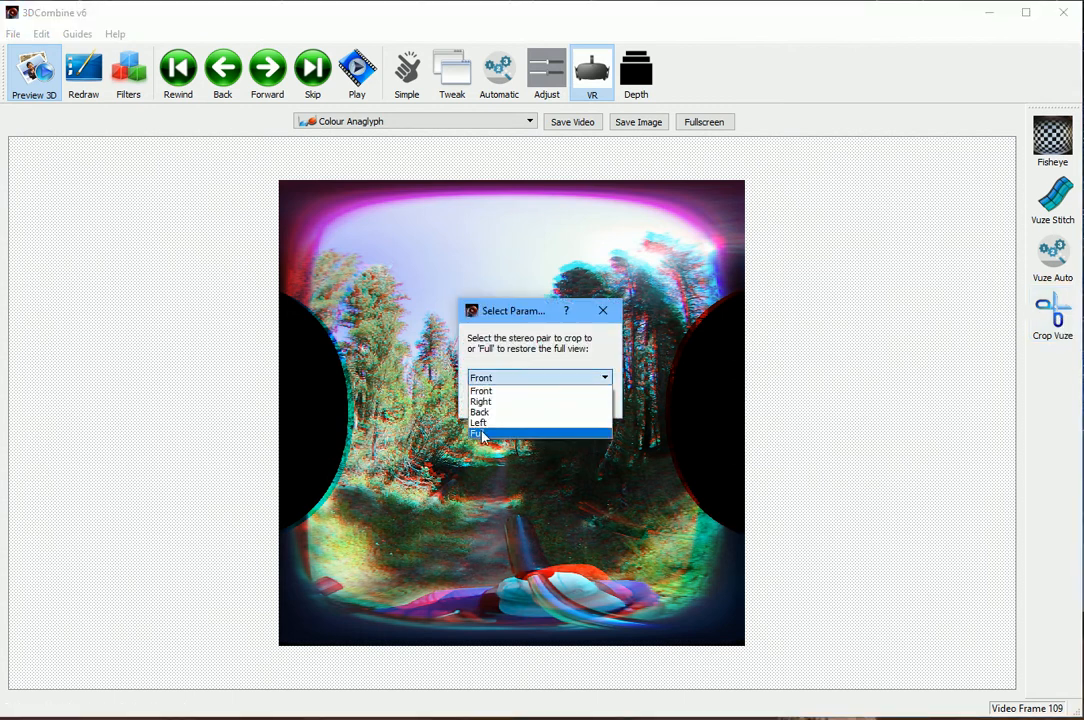
{"action": "left_click", "coordinate": [478, 432]}
{"action": "left_click", "coordinate": [516, 402]}
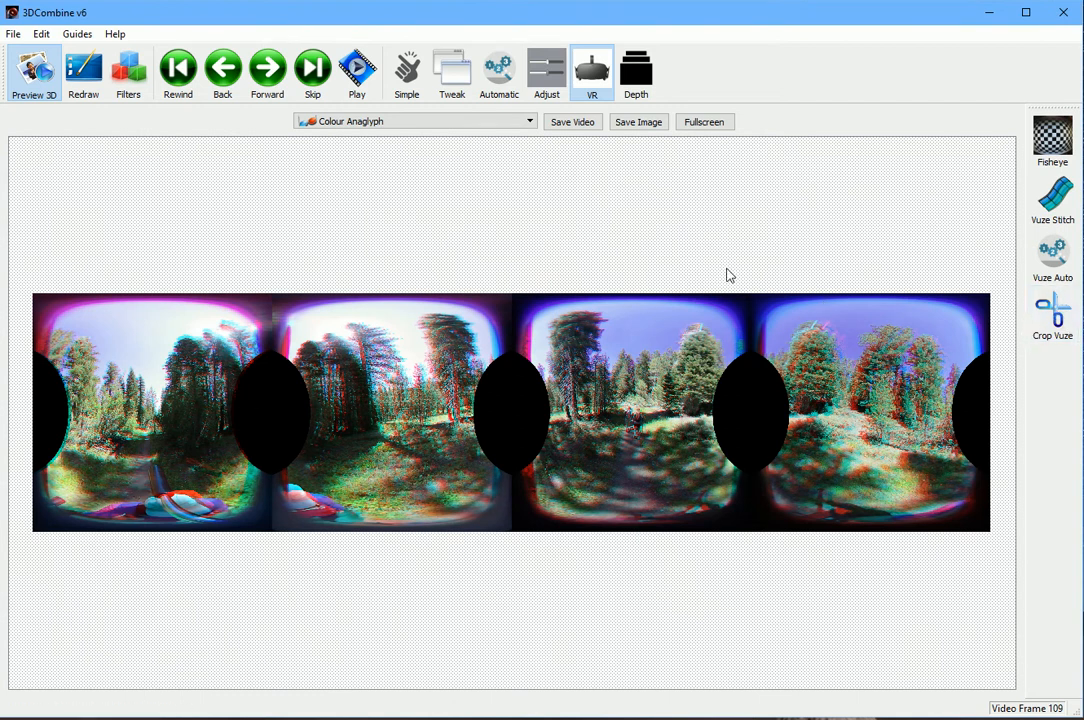
Set the Align Horizontally filter of the front pair to 8.
{"action": "left_click", "coordinate": [143, 92]}
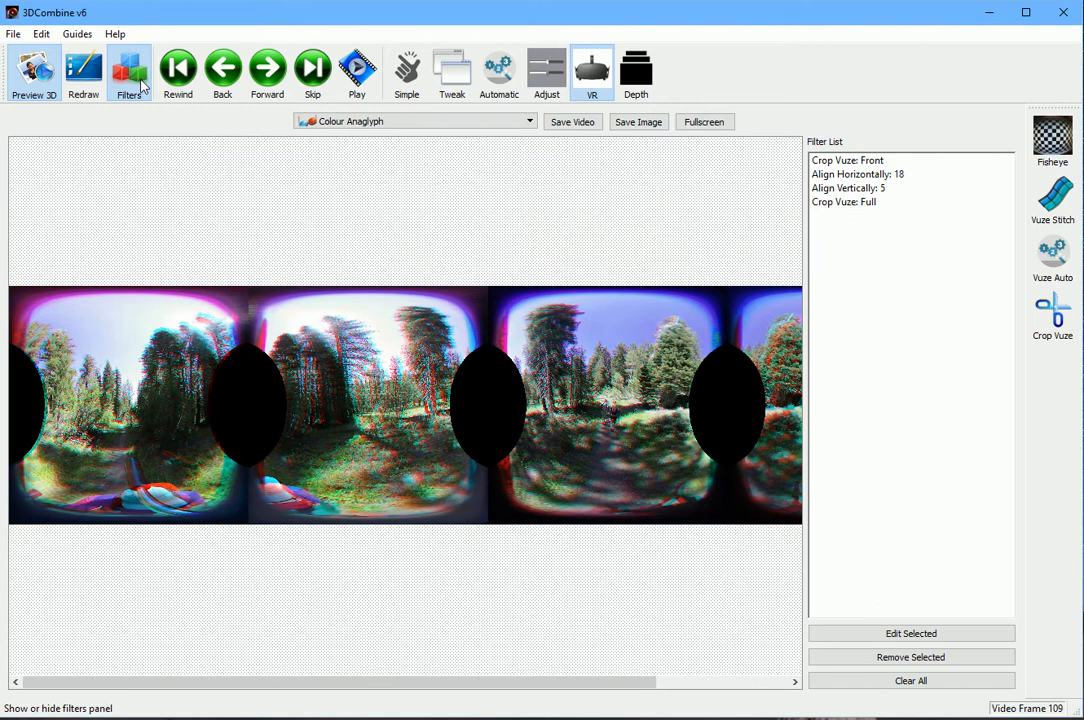
{"action": "left_click", "coordinate": [838, 174]}
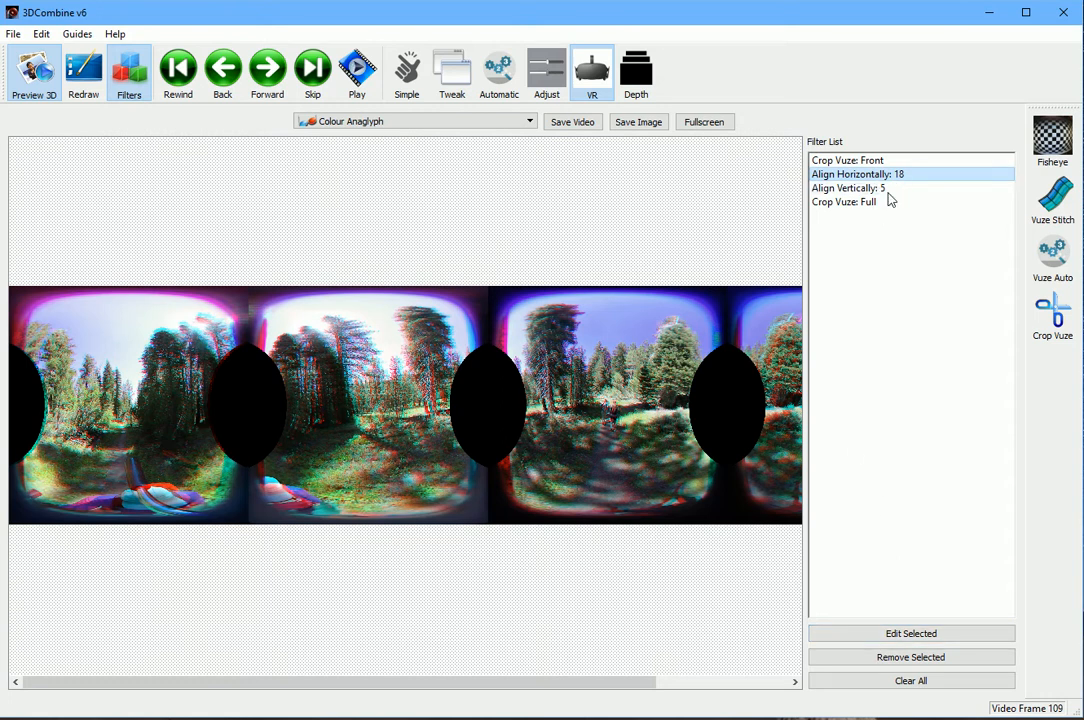
{"action": "left_click", "coordinate": [900, 634]}
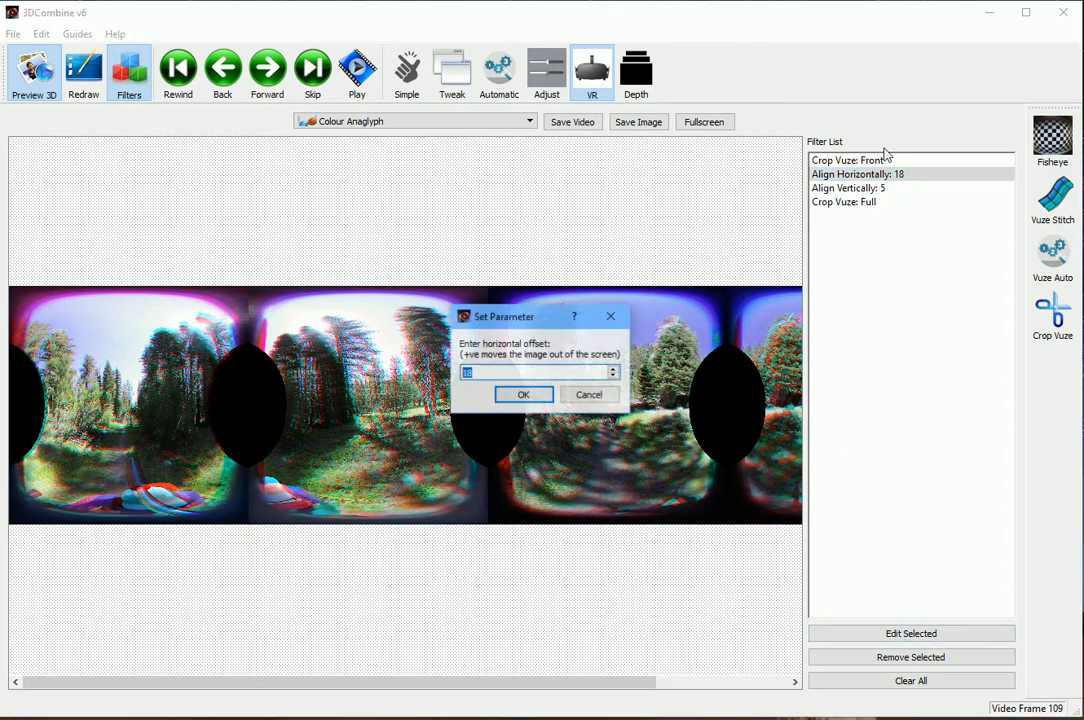
{"action": "left_click", "coordinate": [526, 397]}
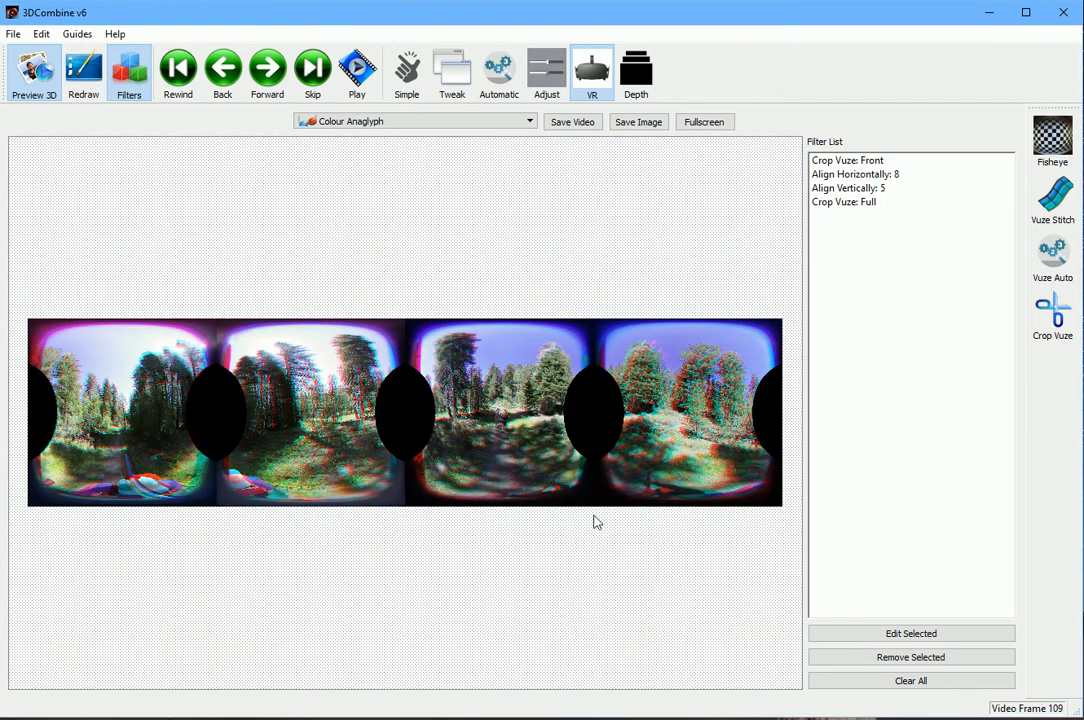
Remove the Align Horizontally filter, and try to clear all remaining filters.
{"action": "left_click", "coordinate": [878, 175]}
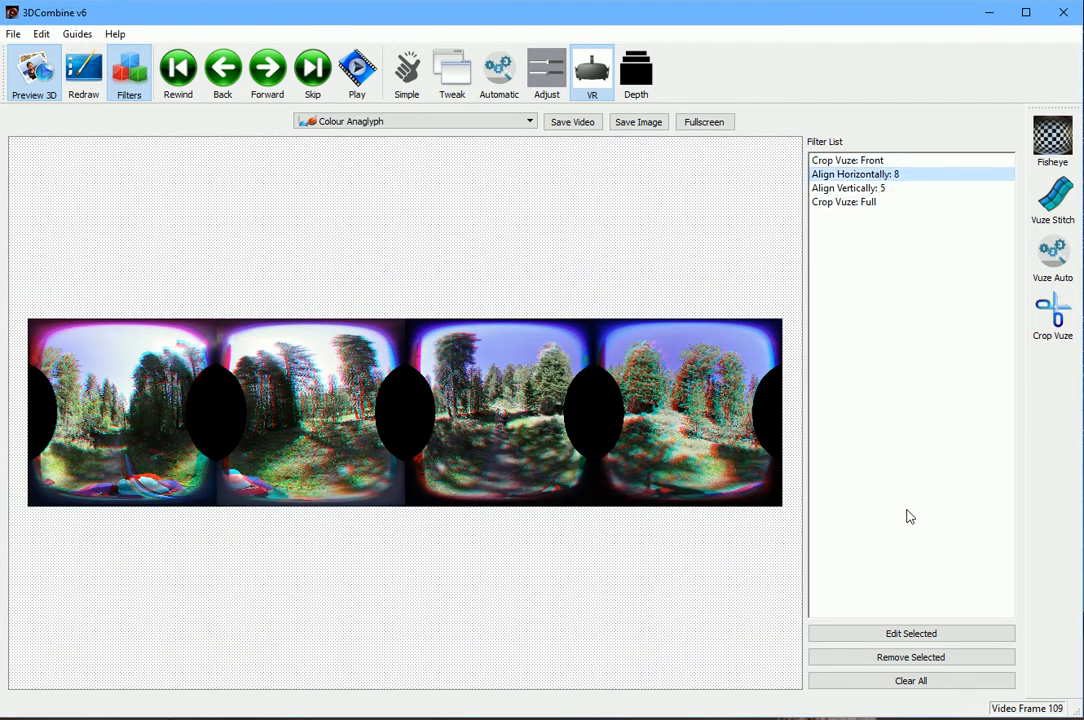
{"action": "left_click", "coordinate": [903, 657]}
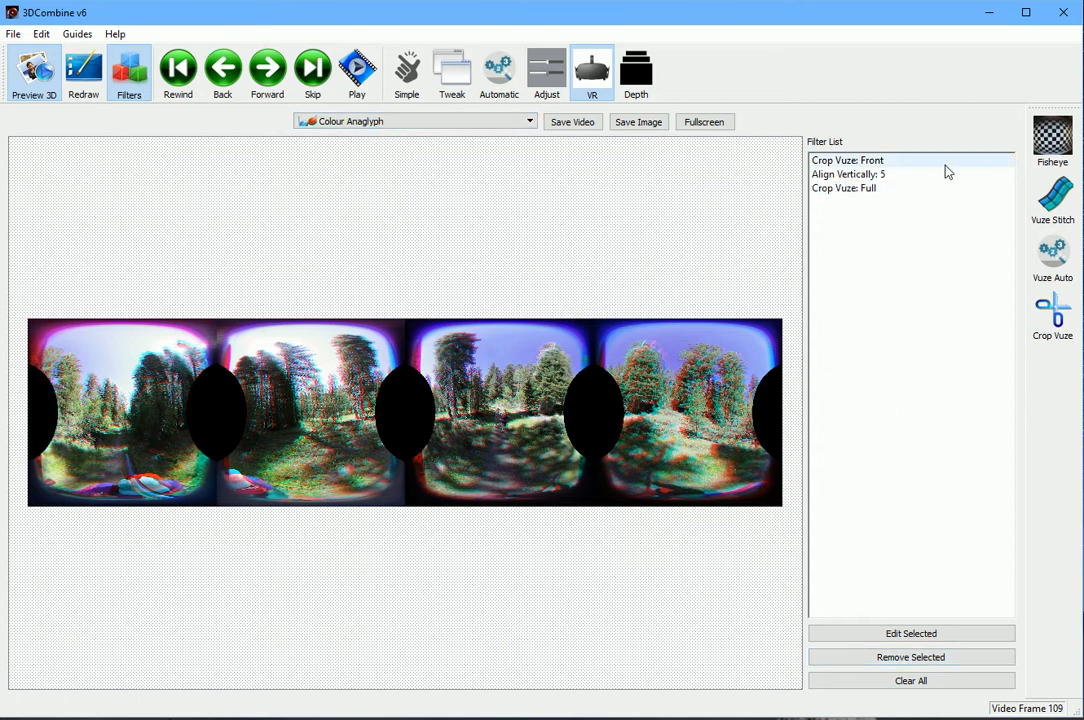
{"action": "left_click", "coordinate": [129, 70]}
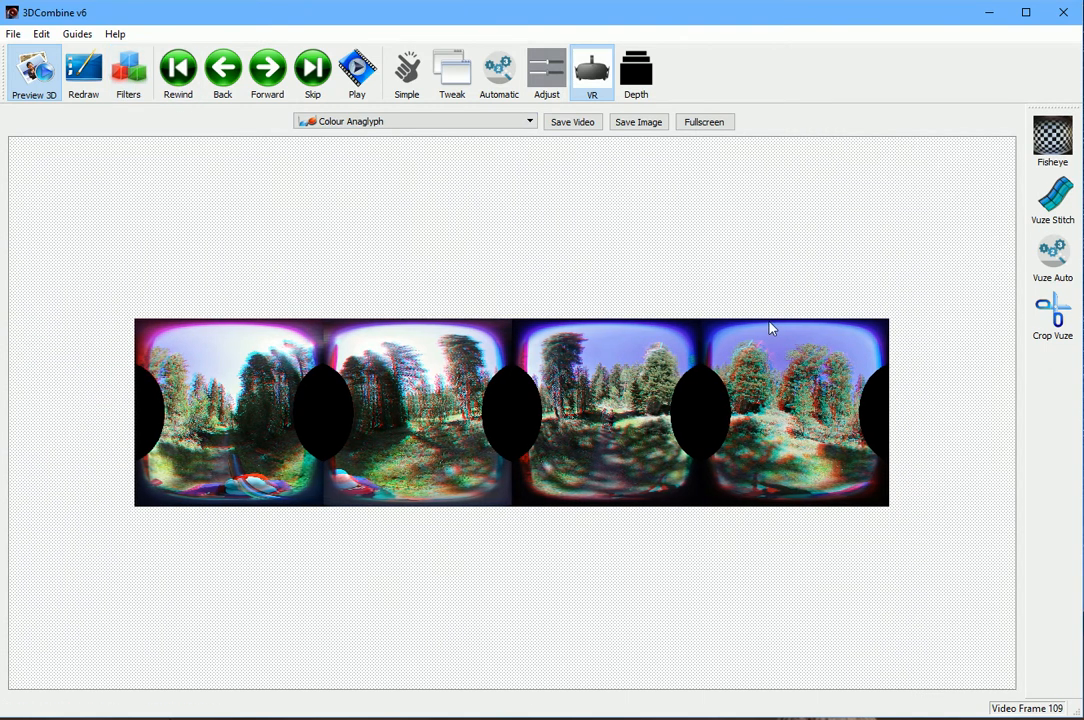
{"action": "left_click", "coordinate": [146, 72]}
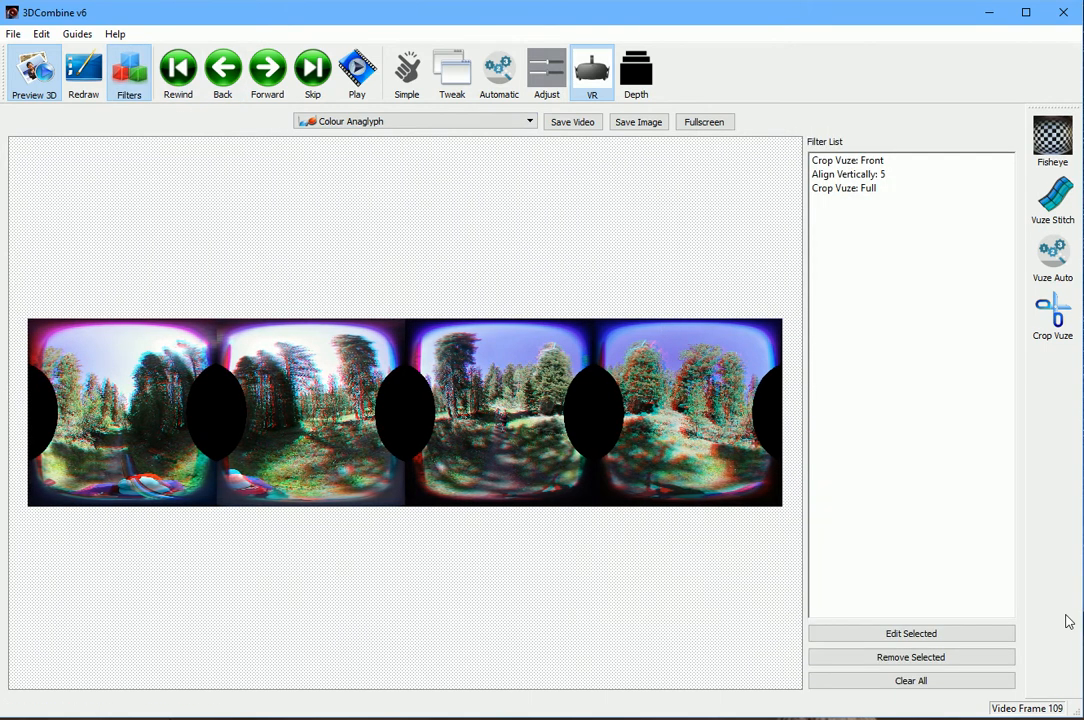
{"action": "left_click", "coordinate": [938, 690]}
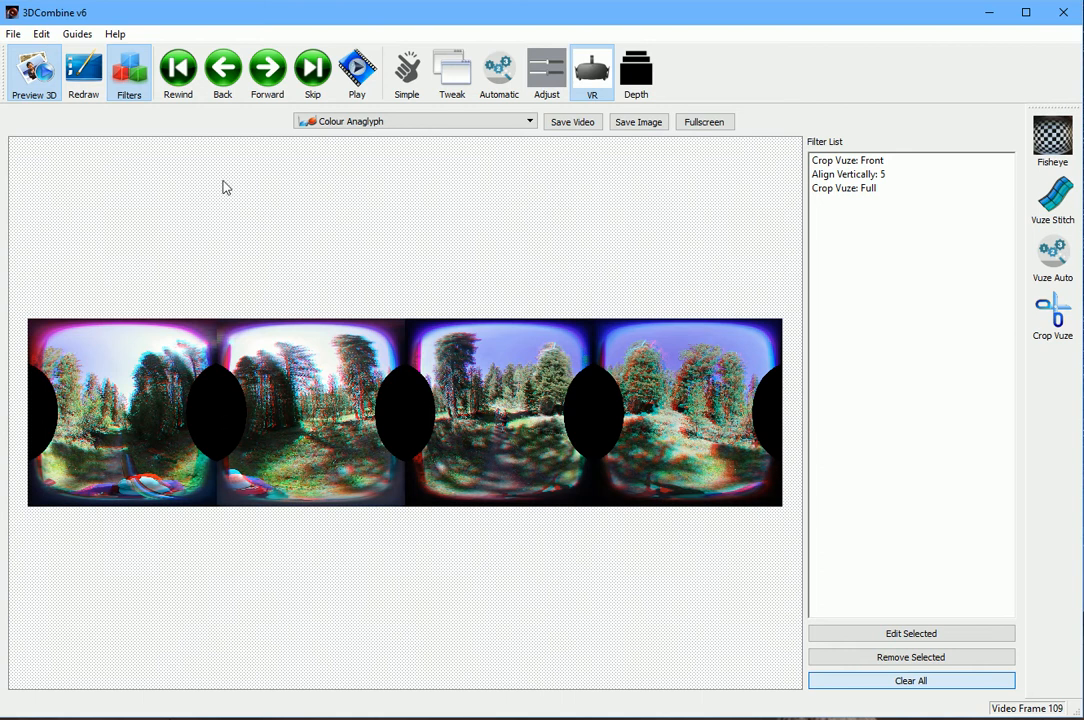
{"action": "left_click", "coordinate": [126, 80]}
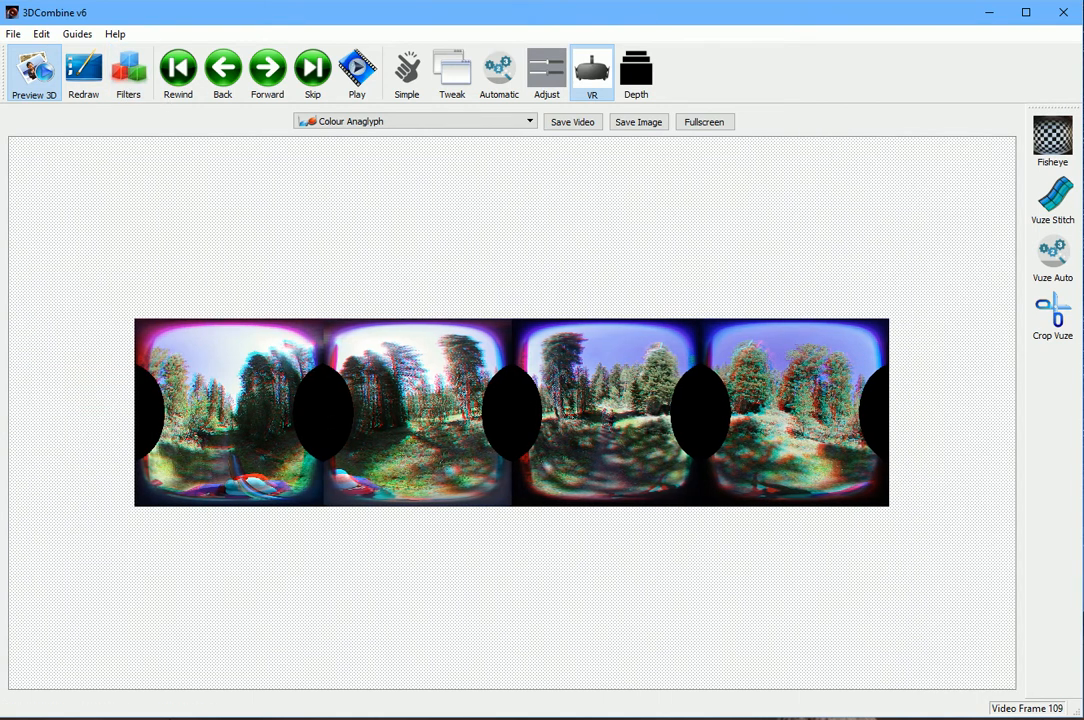
Apply the automatic Vuze correction to the panorama with the All filter option.
{"action": "left_click", "coordinate": [1055, 255]}
{"action": "left_click_drag", "start_coordinate": [482, 314], "coordinate": [705, 190]}
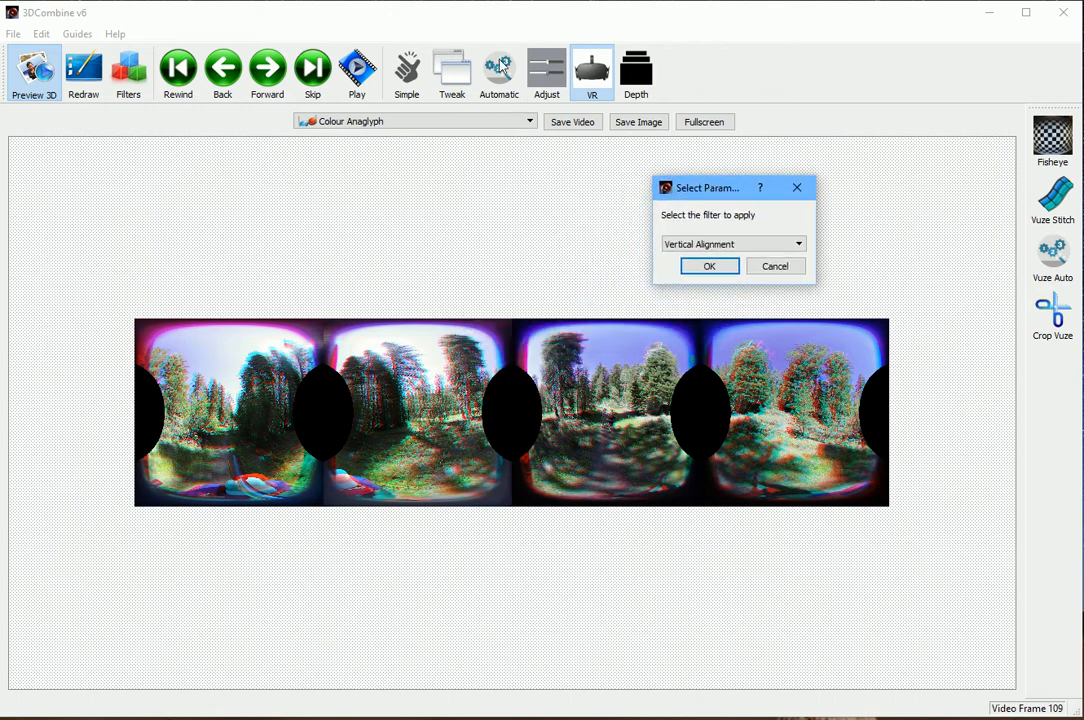
{"action": "left_click", "coordinate": [733, 245]}
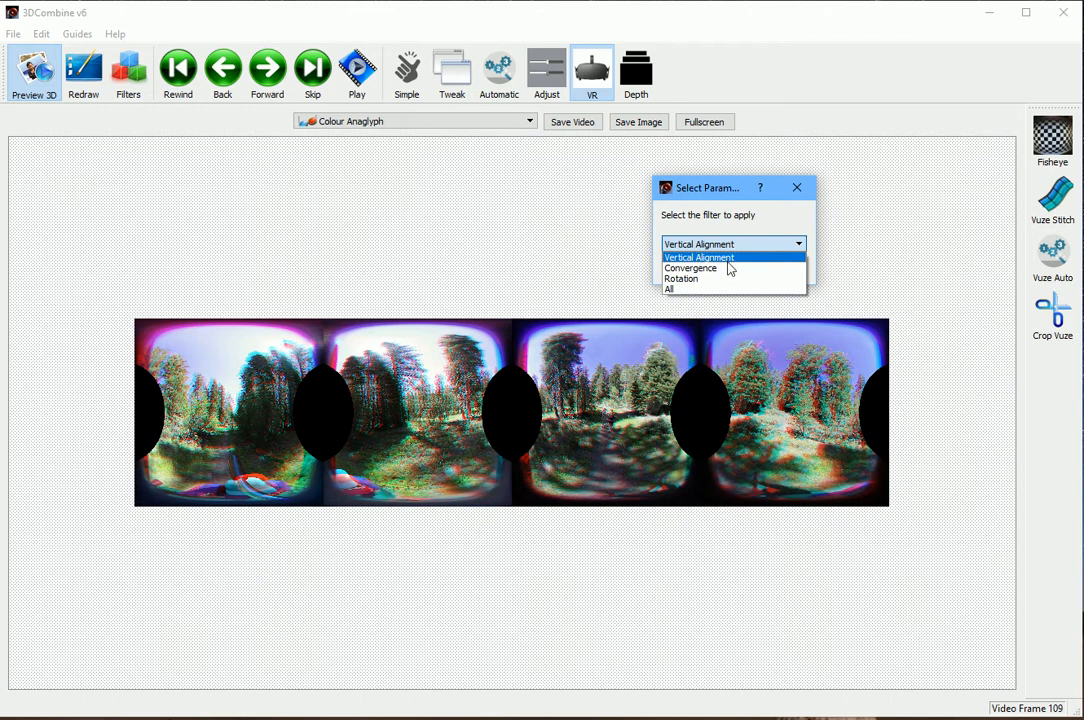
{"action": "left_click", "coordinate": [713, 289]}
{"action": "left_click", "coordinate": [713, 268]}
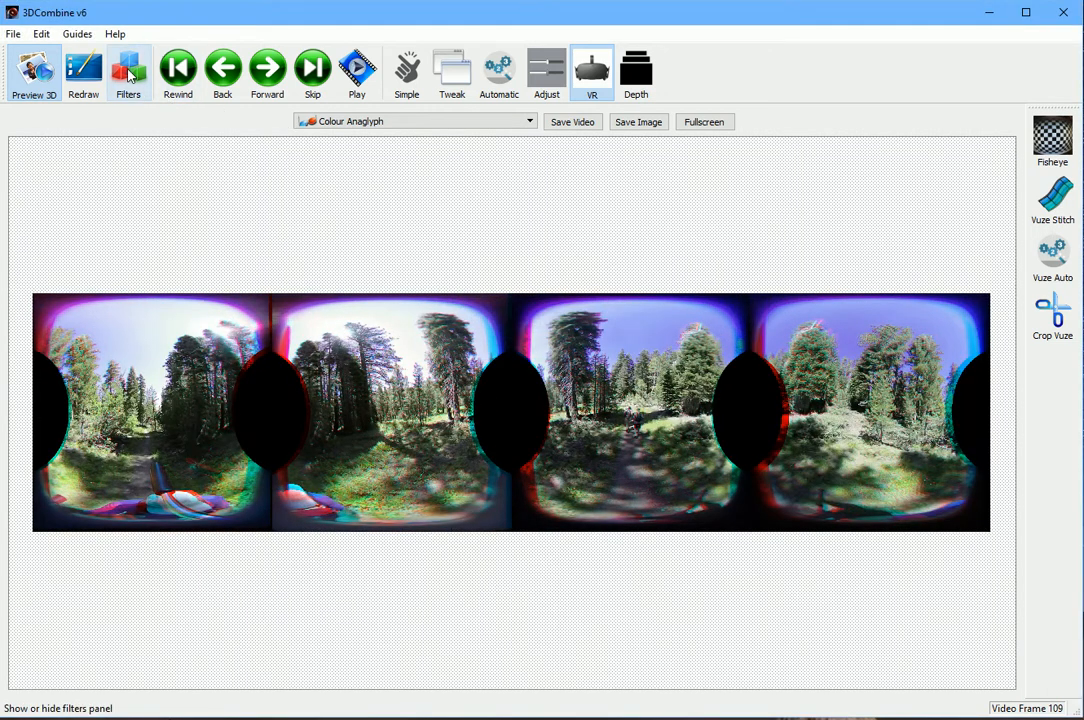
Review the filter list for the vertical, horizontal and rotation corrections of each stereo pair.
{"action": "left_click", "coordinate": [129, 70]}
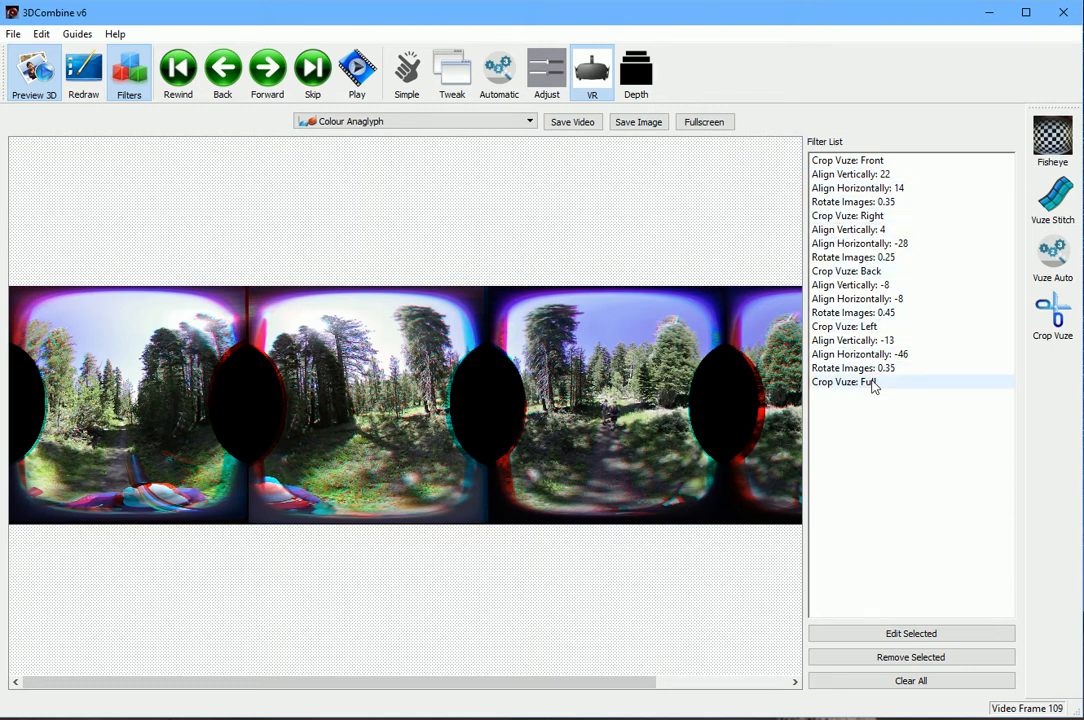
{"action": "left_click", "coordinate": [858, 244]}
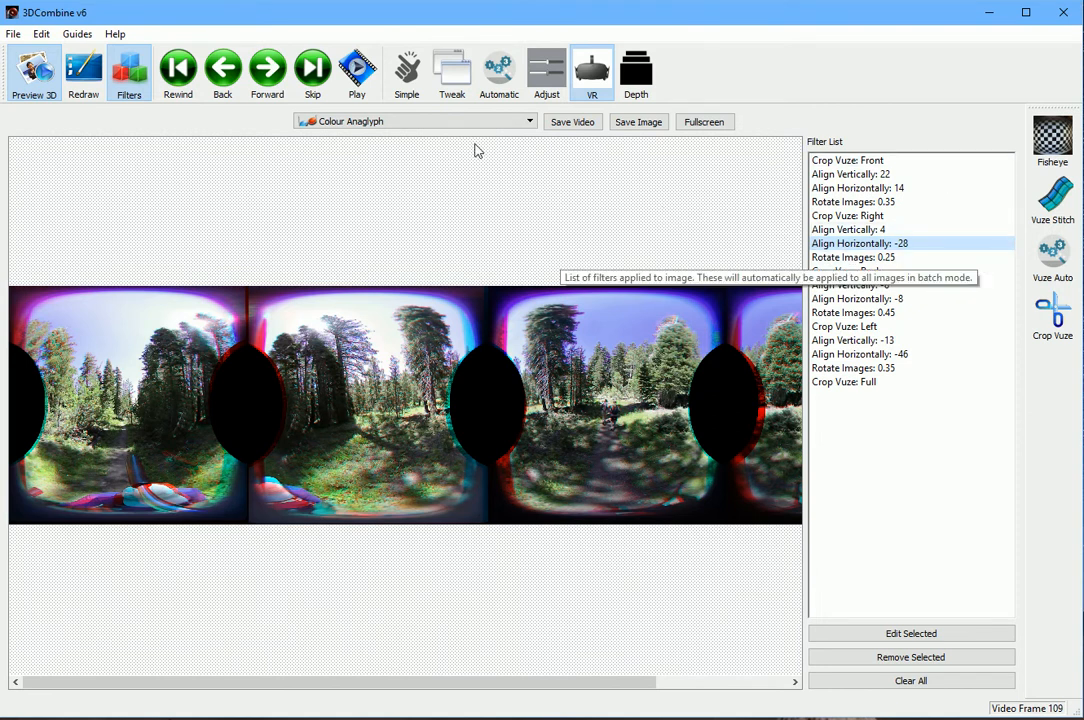
{"action": "left_click", "coordinate": [125, 76]}
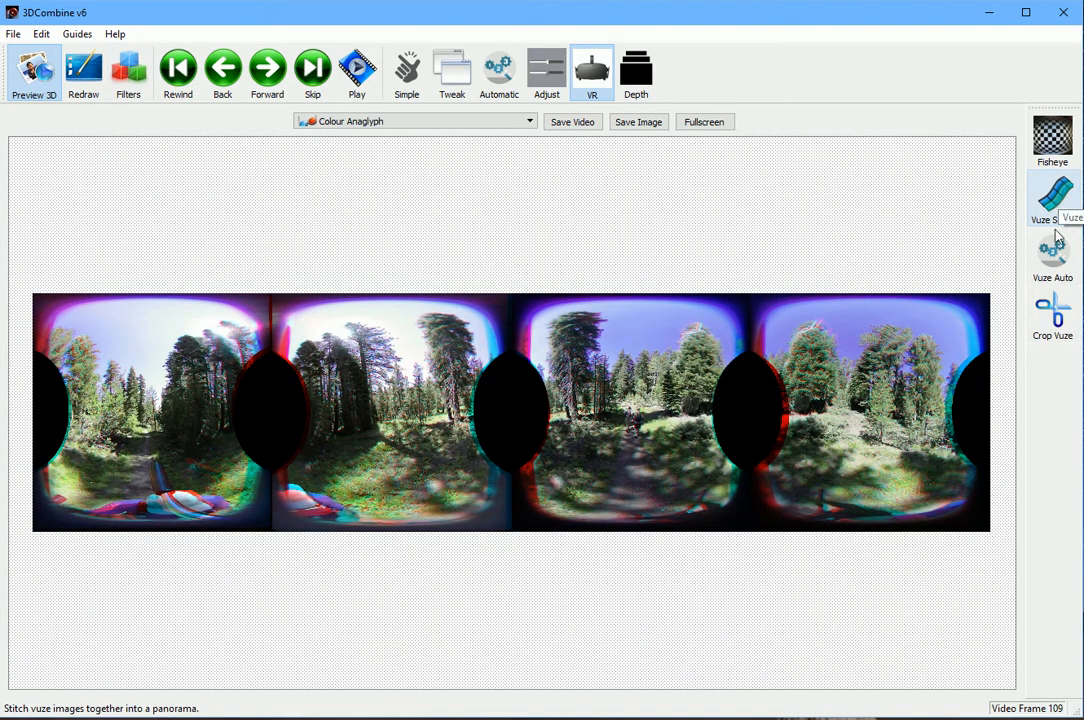
Crop the automatically corrected Vuze panorama to the Front stereo pair.
{"action": "left_click", "coordinate": [1054, 313]}
{"action": "left_click", "coordinate": [530, 377]}
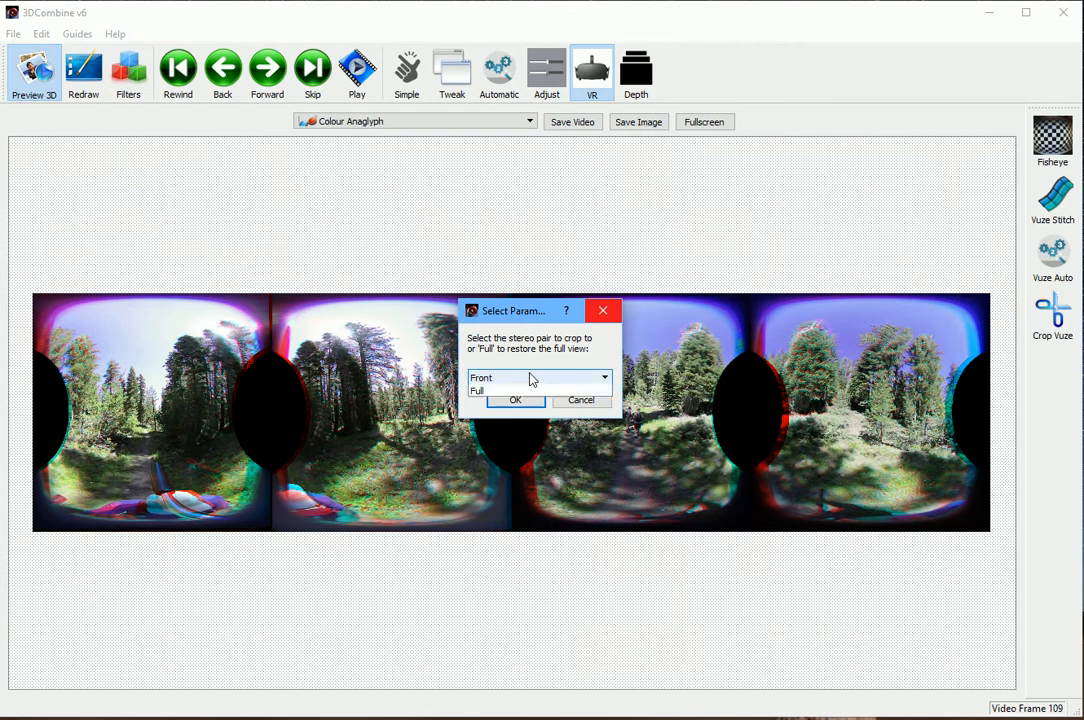
{"action": "left_click", "coordinate": [517, 390]}
{"action": "left_click", "coordinate": [513, 399]}
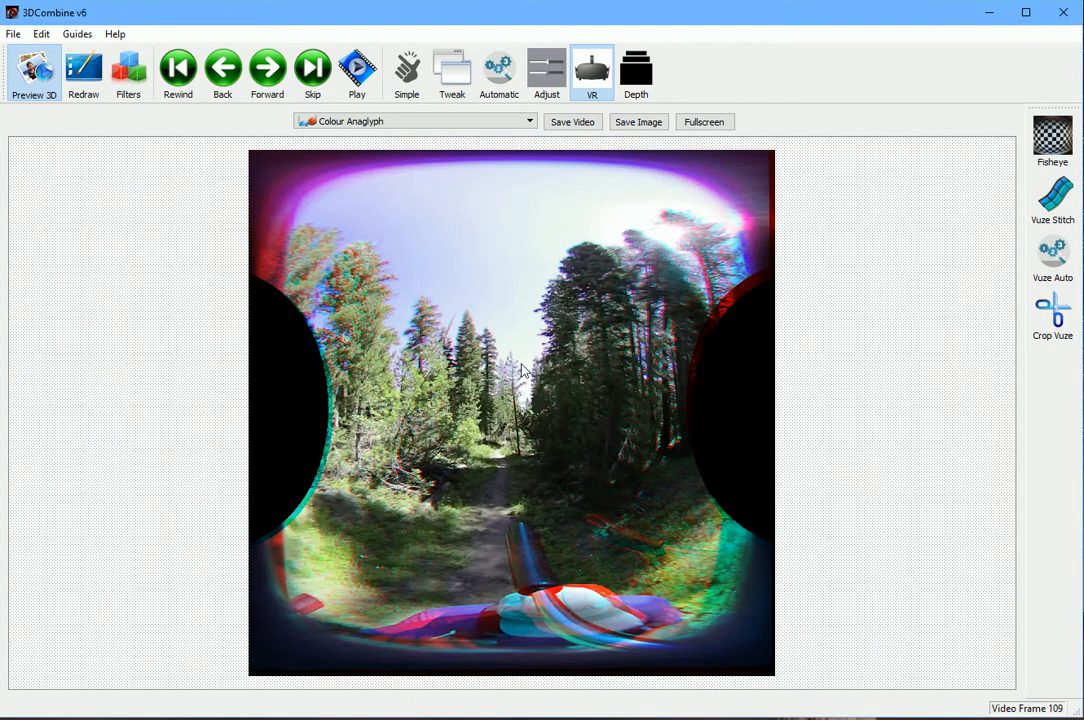
View the cropped front pair as Parallel, and return the preview to Colour Anaglyph.
{"action": "left_click", "coordinate": [479, 122]}
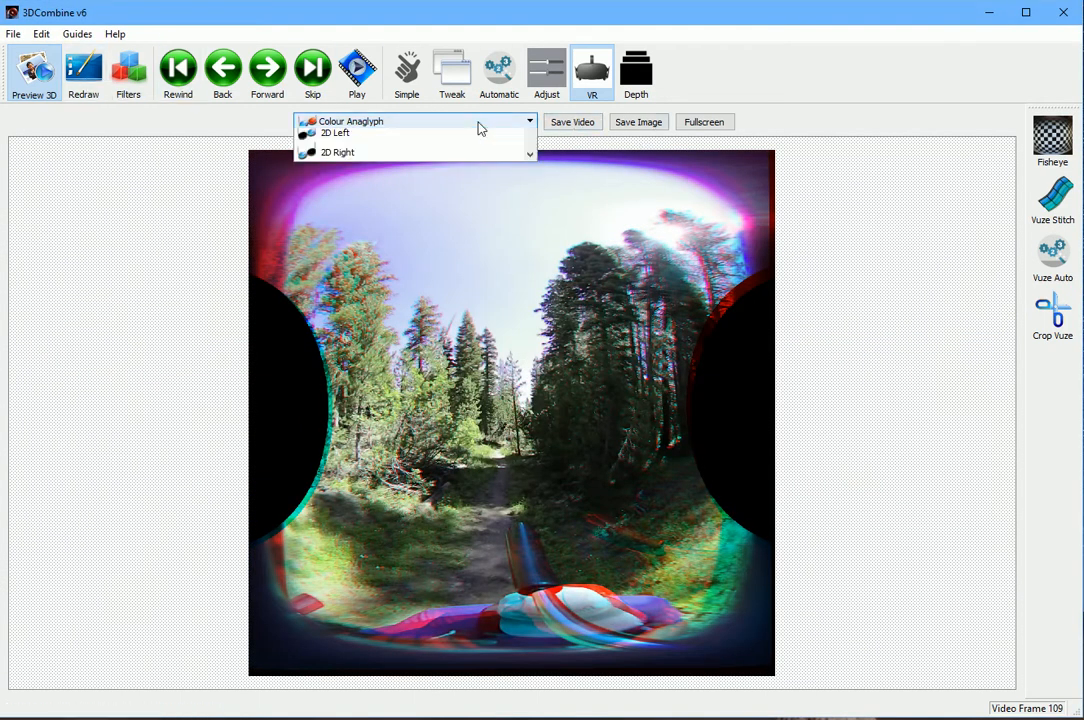
{"action": "left_click", "coordinate": [477, 138]}
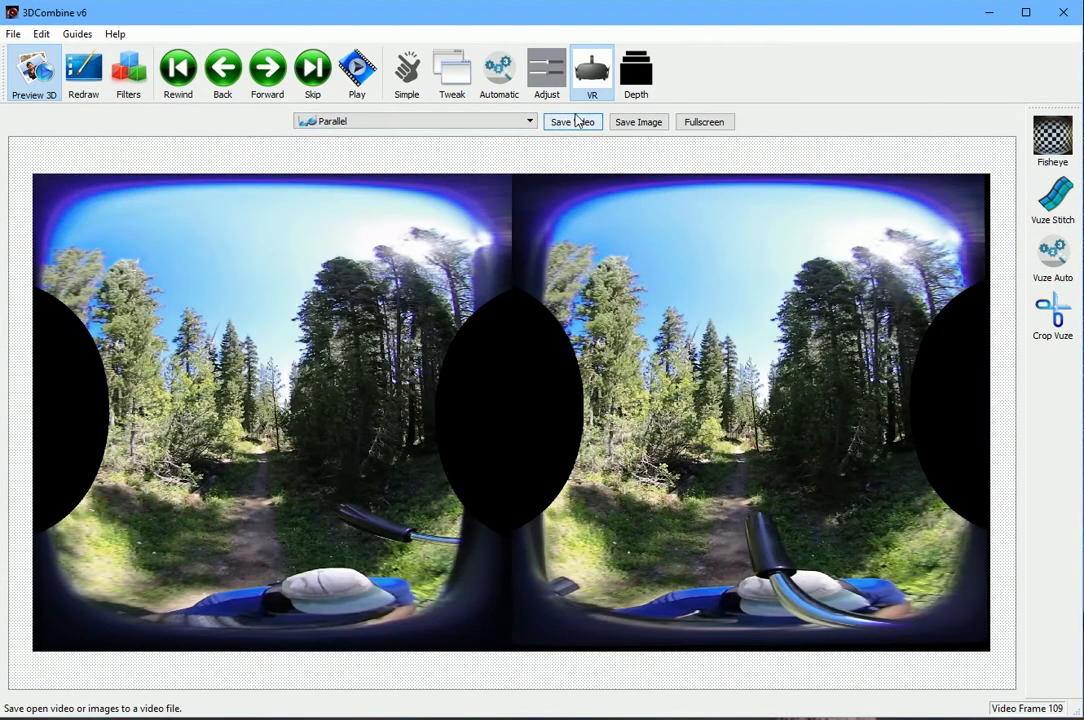
{"action": "left_click", "coordinate": [496, 122]}
{"action": "left_click", "coordinate": [400, 217]}
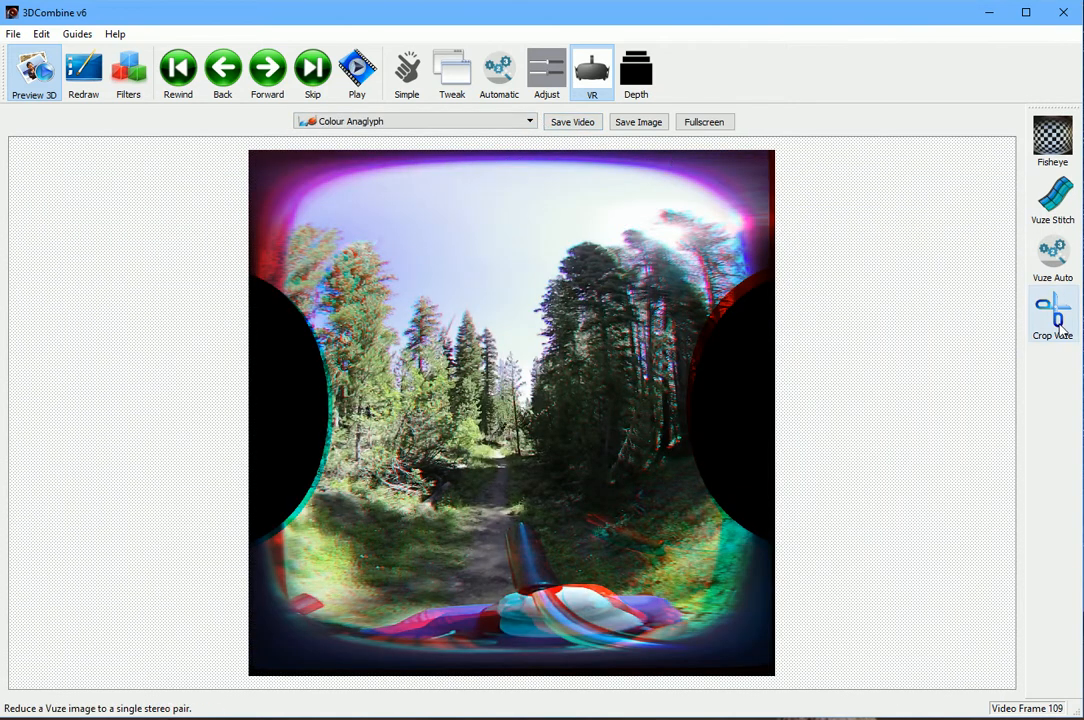
Undo the last Front crop and redraw the panorama.
{"action": "left_click", "coordinate": [41, 34]}
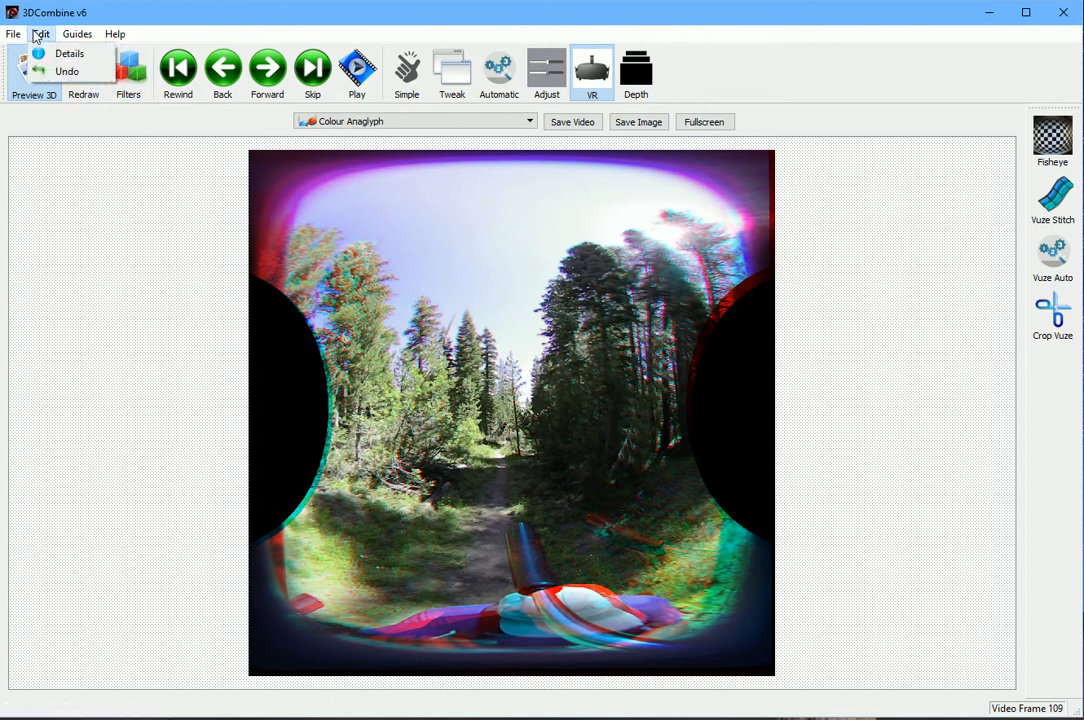
{"action": "left_click", "coordinate": [58, 70]}
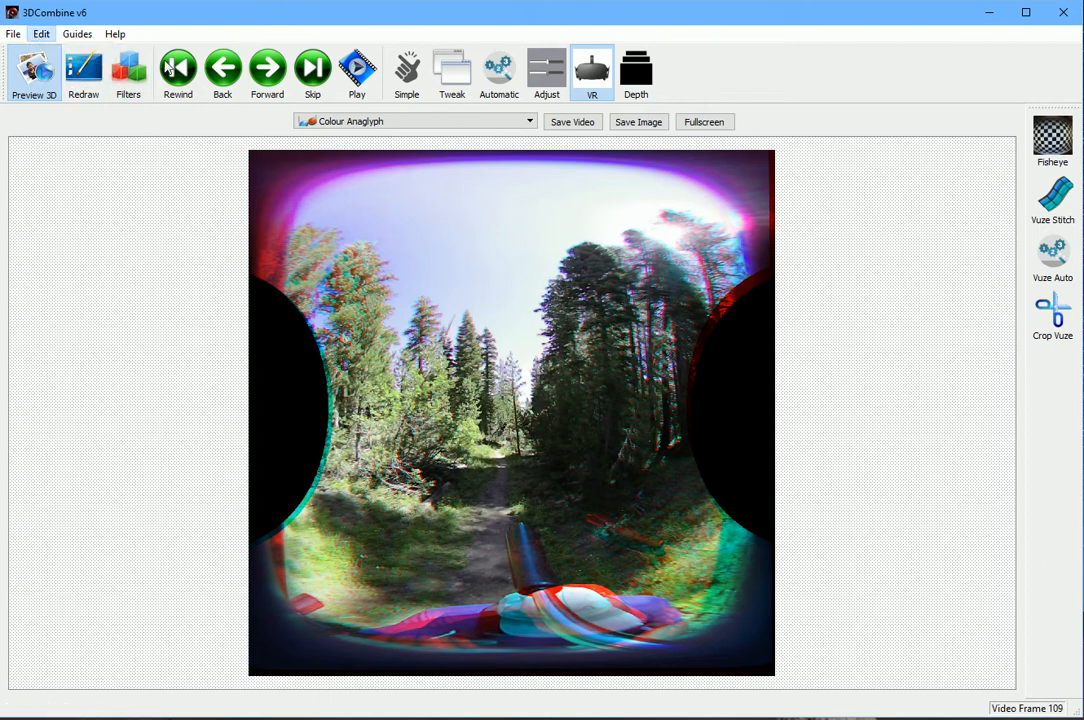
{"action": "left_click", "coordinate": [86, 70]}
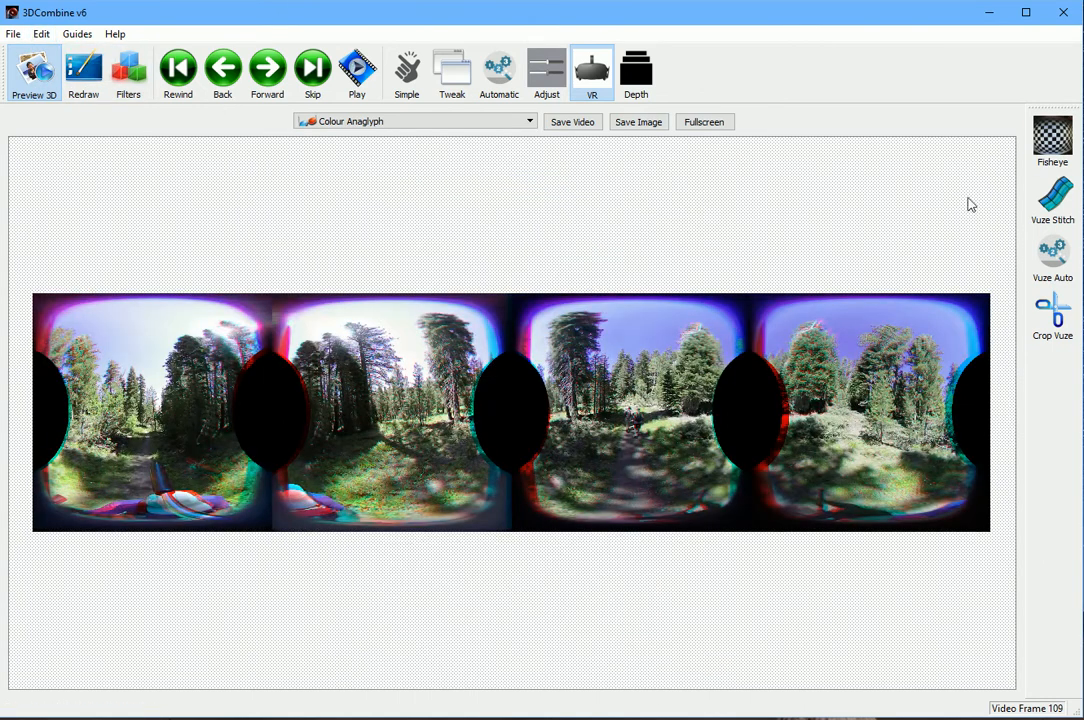
Stitch the corrected Vuze views into a panorama and select the Vuze Stitch entry in the filter list.
{"action": "left_click", "coordinate": [1059, 213]}
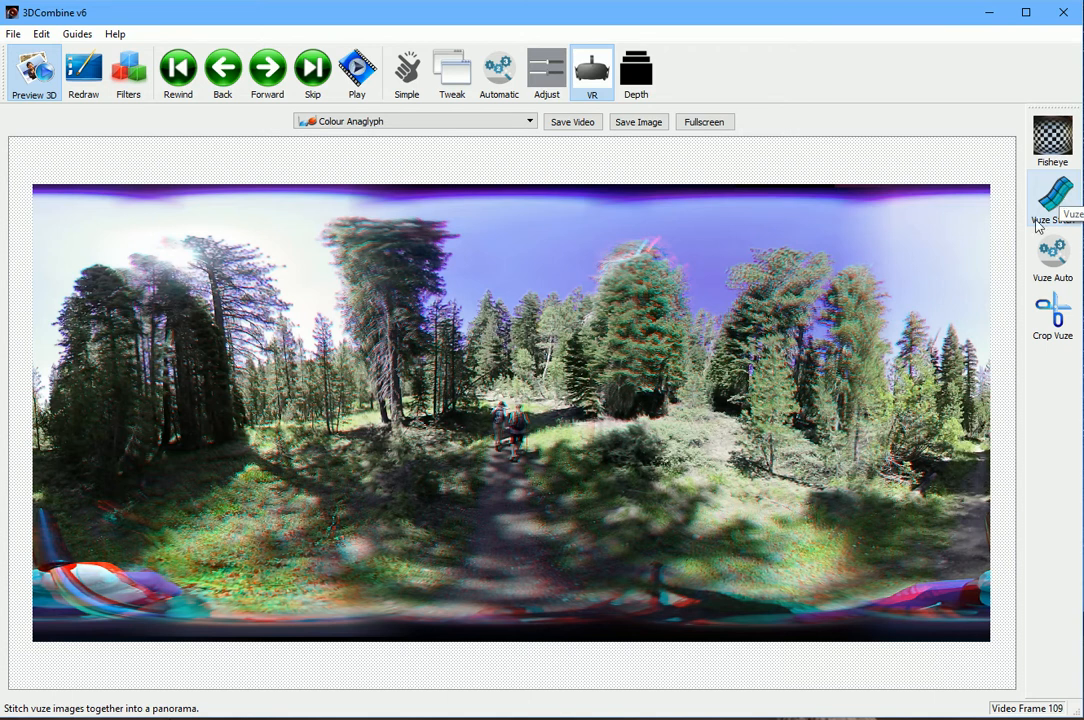
{"action": "left_click", "coordinate": [143, 77]}
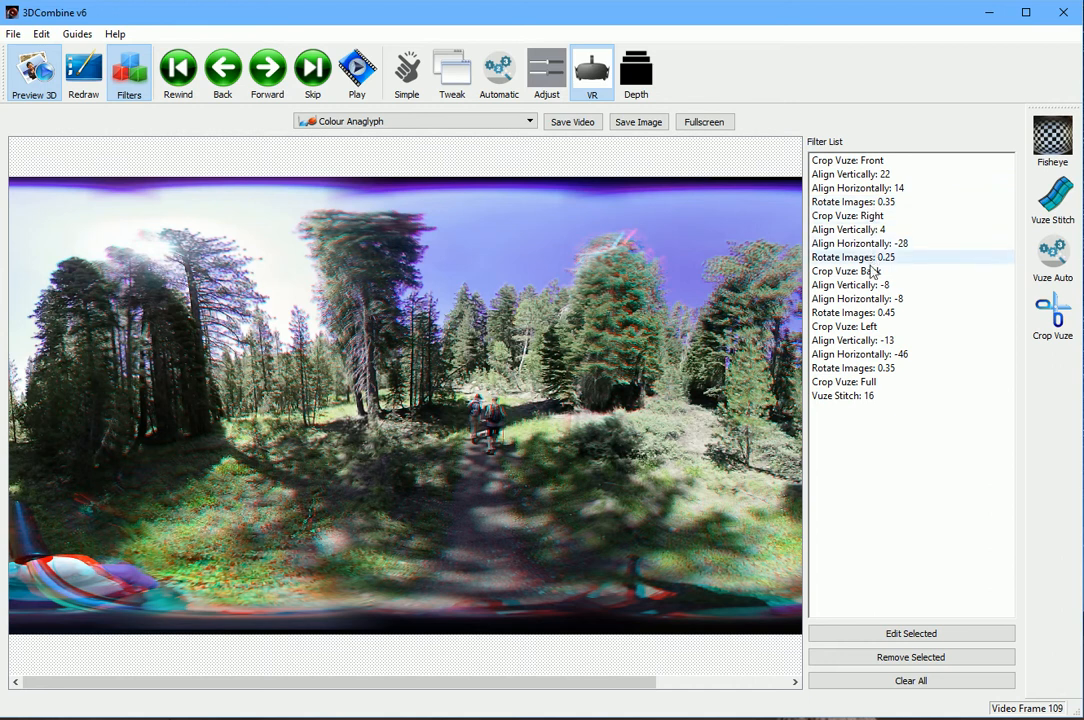
{"action": "left_click", "coordinate": [862, 398]}
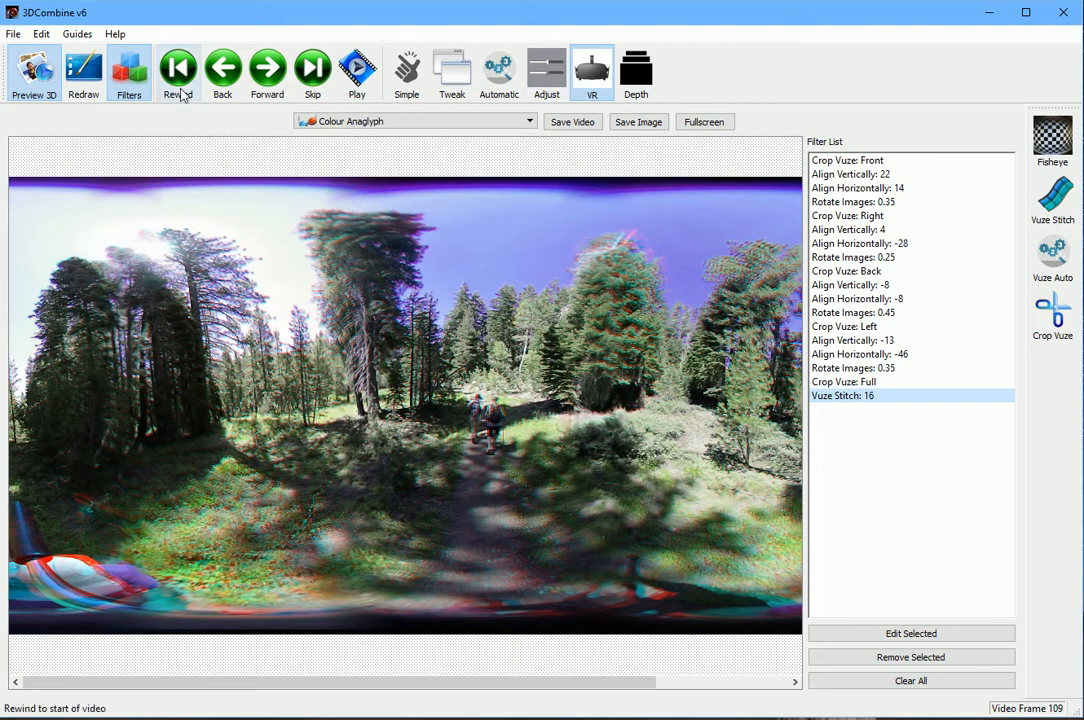
Save the current filter setup as a project file (*.prj) in the Temp folder.
{"action": "left_click", "coordinate": [13, 34]}
{"action": "mouse_move", "coordinate": [41, 34]}
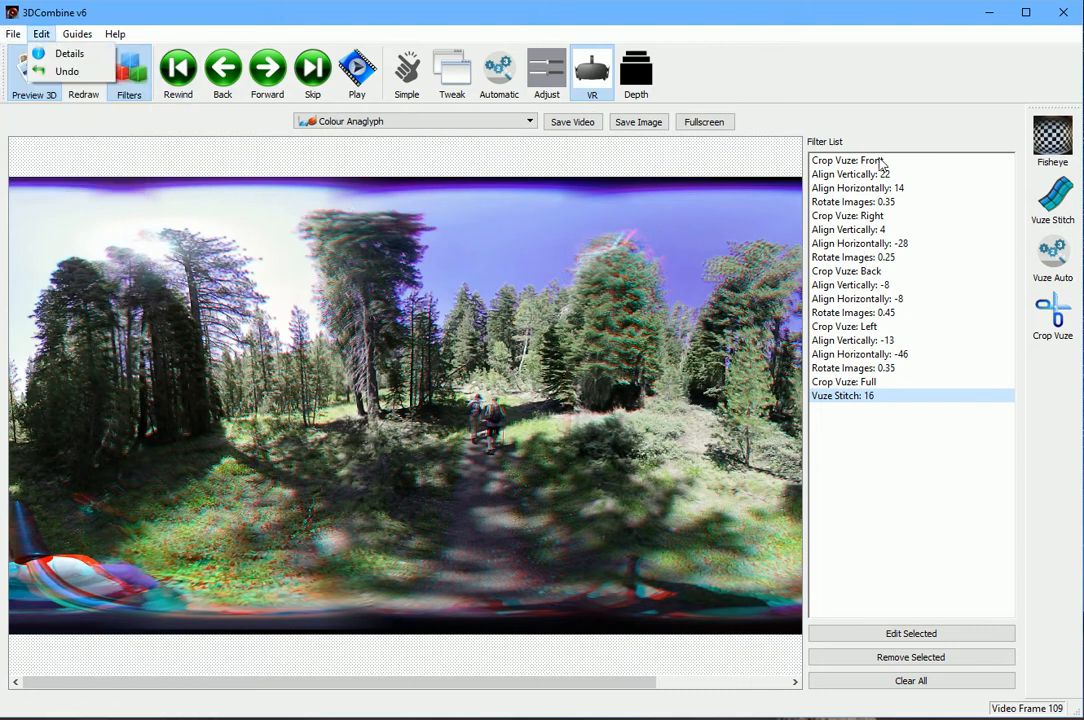
{"action": "left_click", "coordinate": [181, 37]}
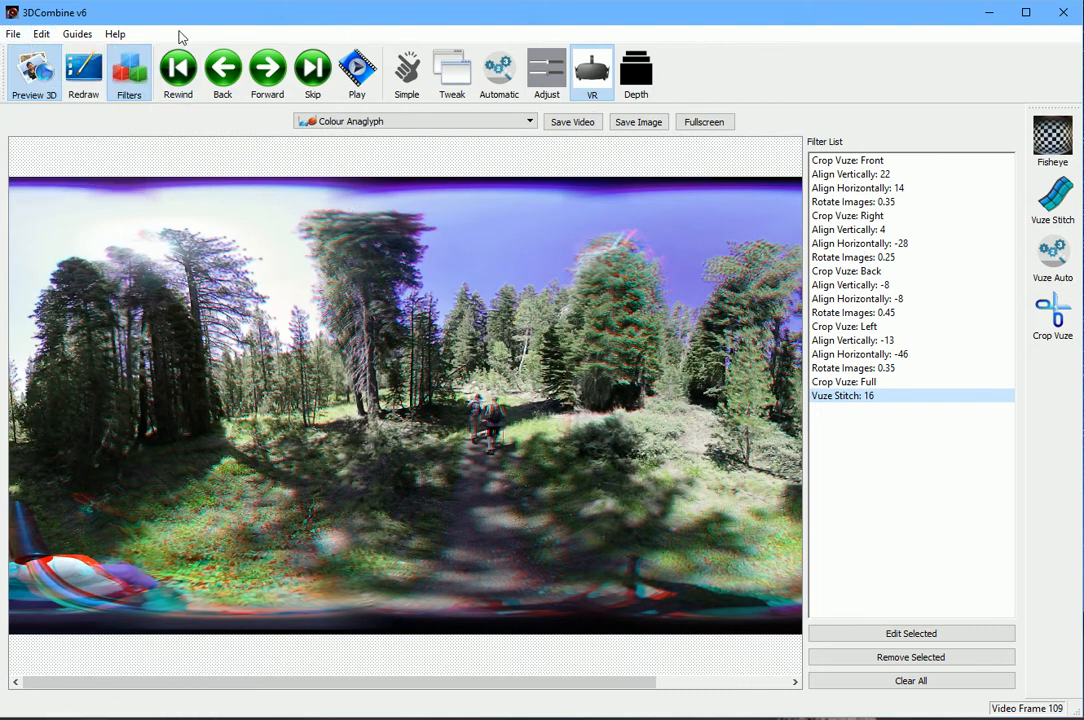
{"action": "left_click", "coordinate": [13, 36]}
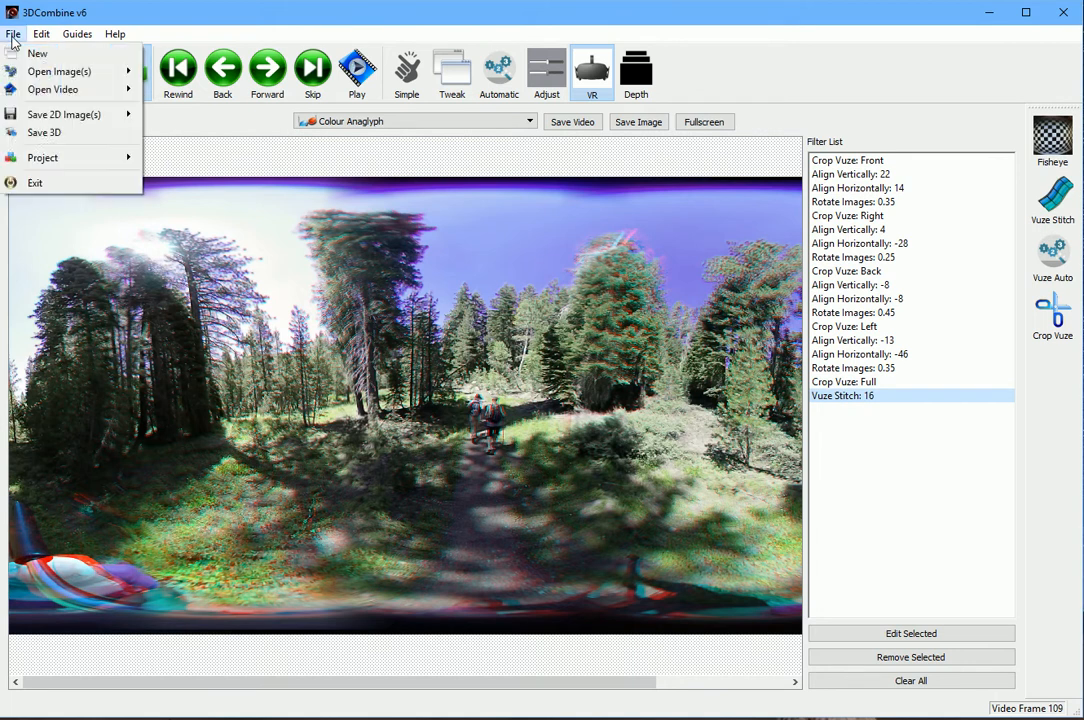
{"action": "mouse_move", "coordinate": [60, 157]}
{"action": "left_click", "coordinate": [165, 178]}
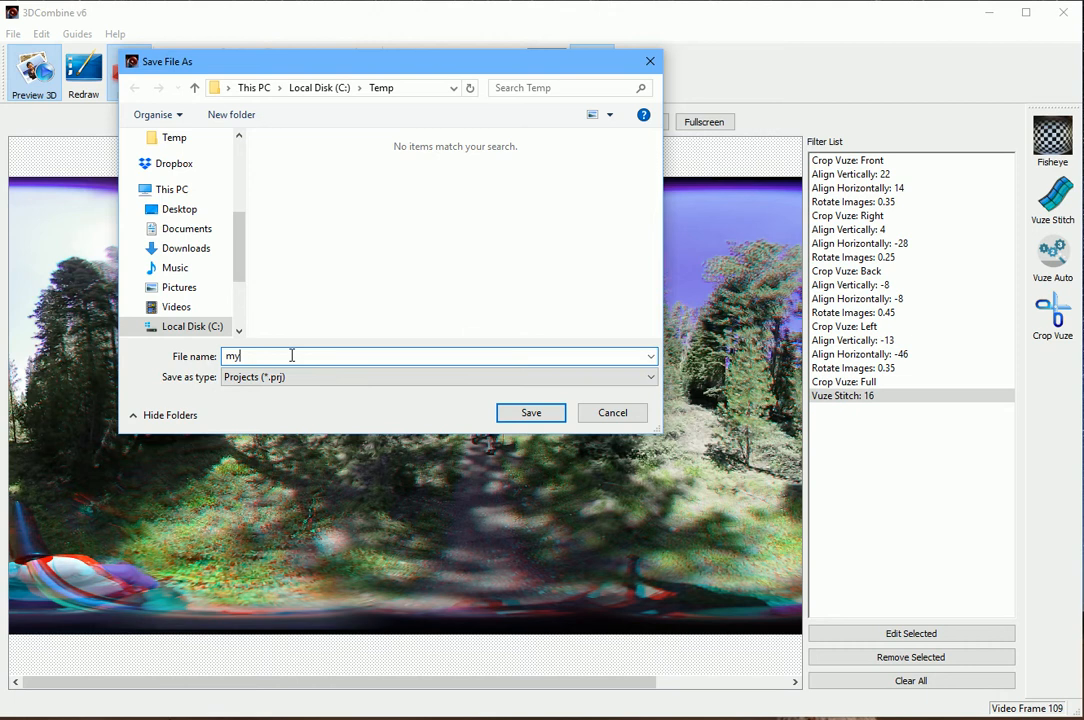
{"action": "key", "text": "Return"}
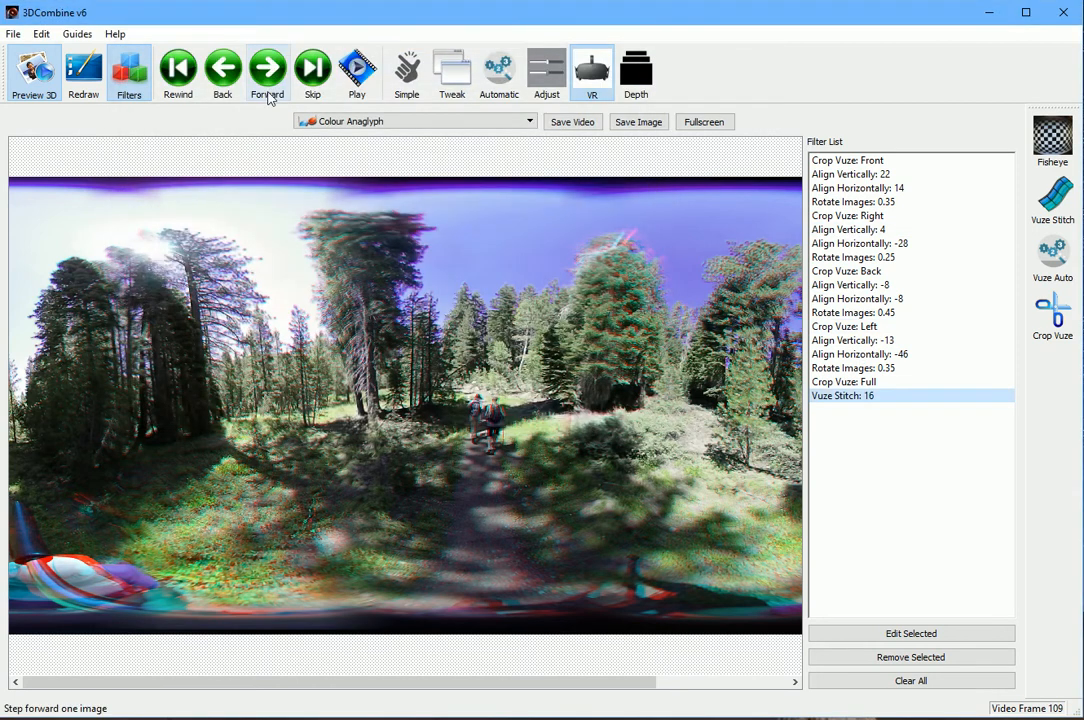
Hide the filter list and start a new, empty session.
{"action": "left_click", "coordinate": [120, 75]}
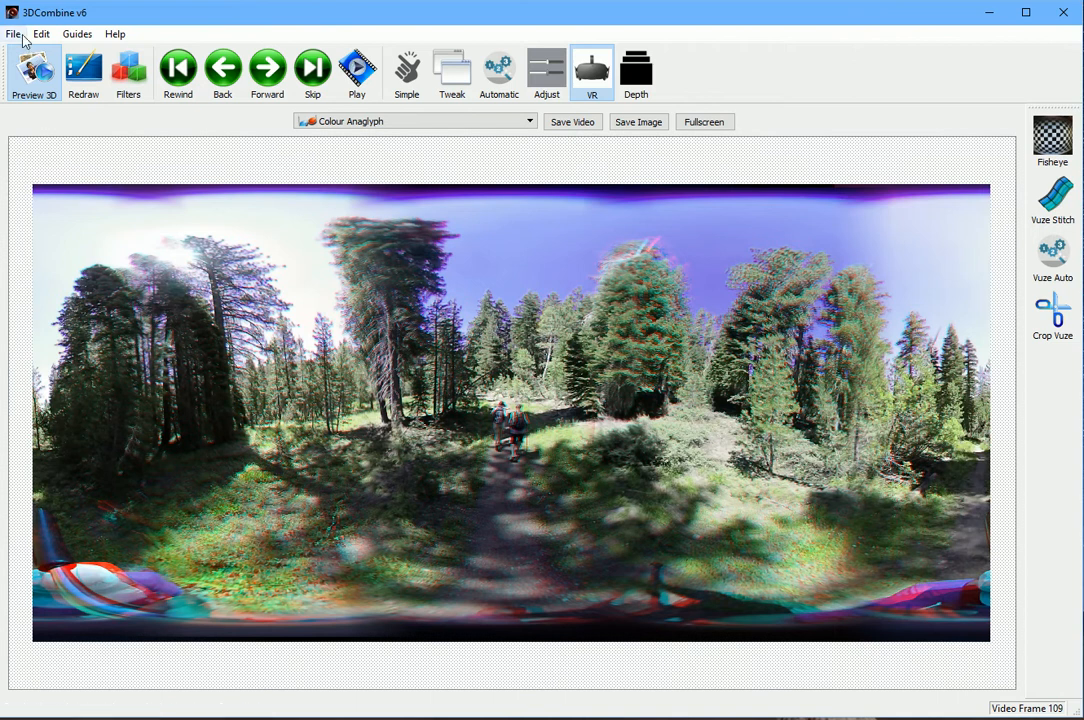
{"action": "left_click", "coordinate": [13, 34]}
{"action": "left_click", "coordinate": [25, 55]}
{"action": "left_click", "coordinate": [564, 393]}
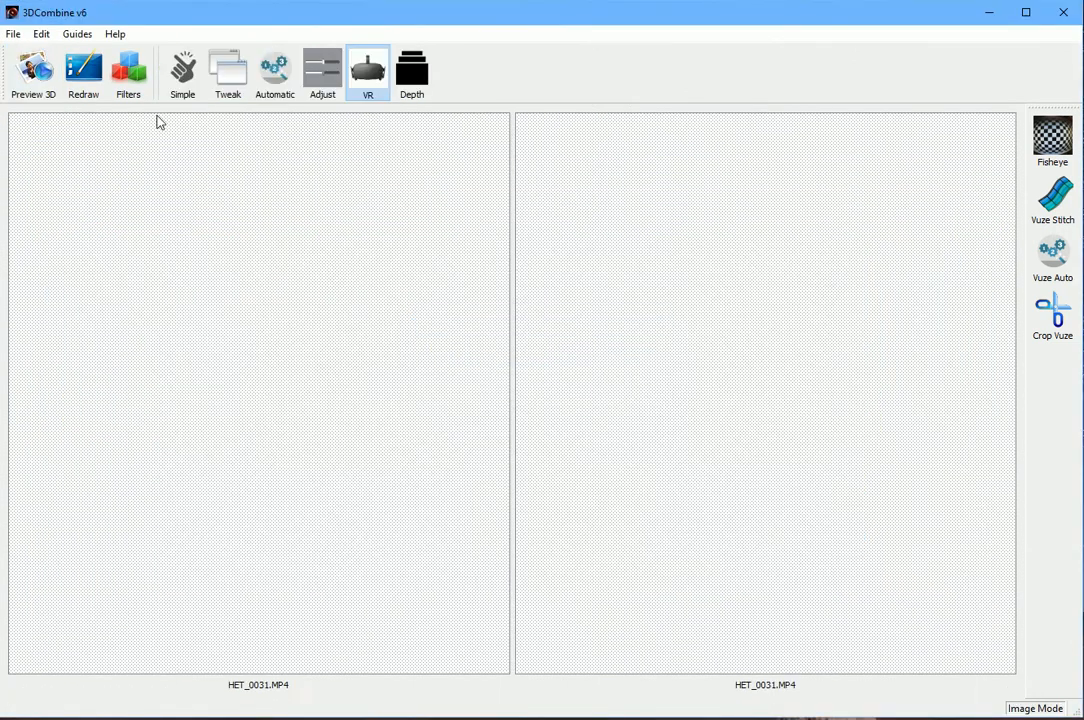
{"action": "left_click", "coordinate": [134, 90]}
{"action": "left_click", "coordinate": [136, 90]}
Open the HET_0017.MP4 clip from the Temp folder as a dual video in the Vuze Full format.
{"action": "left_click", "coordinate": [13, 34]}
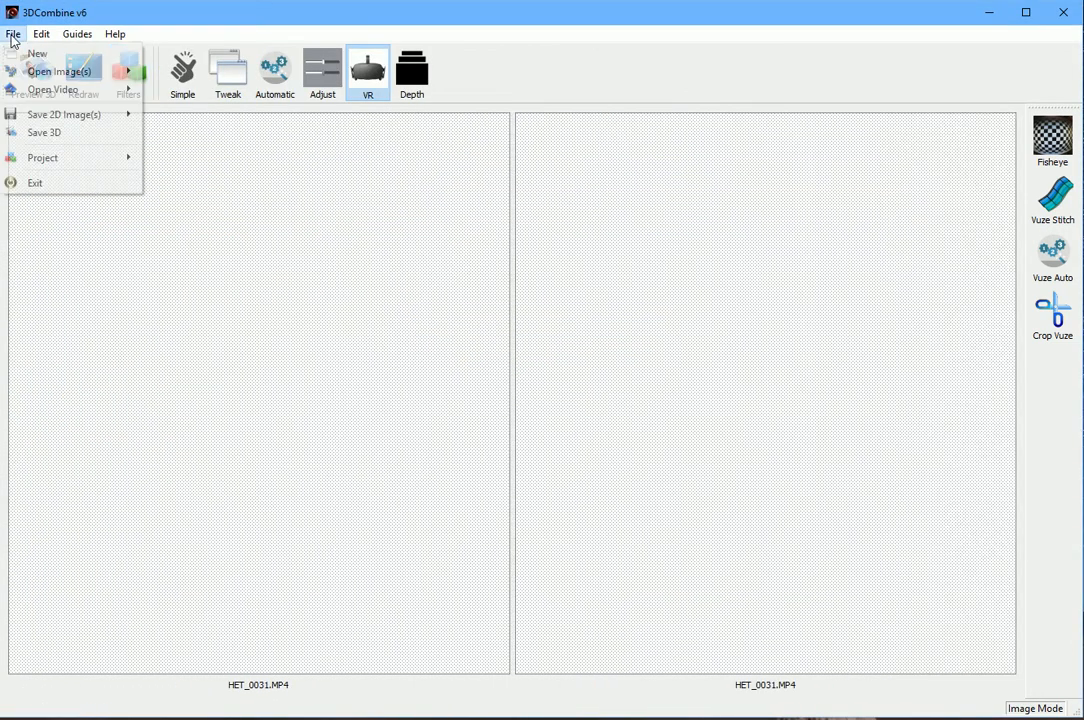
{"action": "mouse_move", "coordinate": [57, 90]}
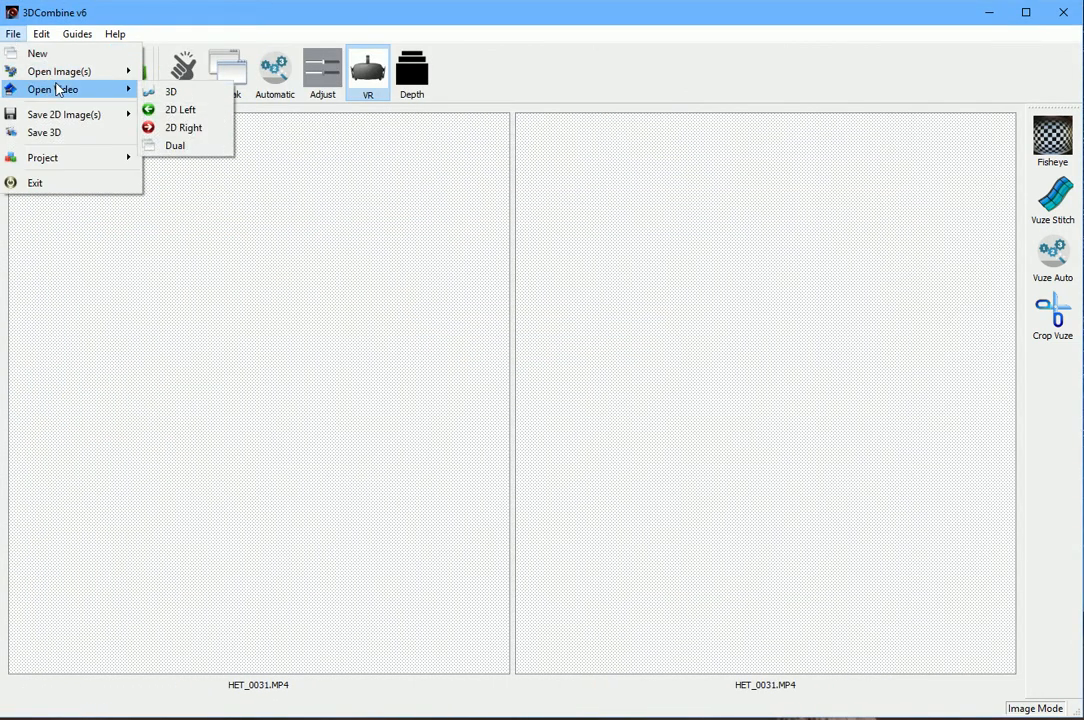
{"action": "left_click", "coordinate": [180, 146]}
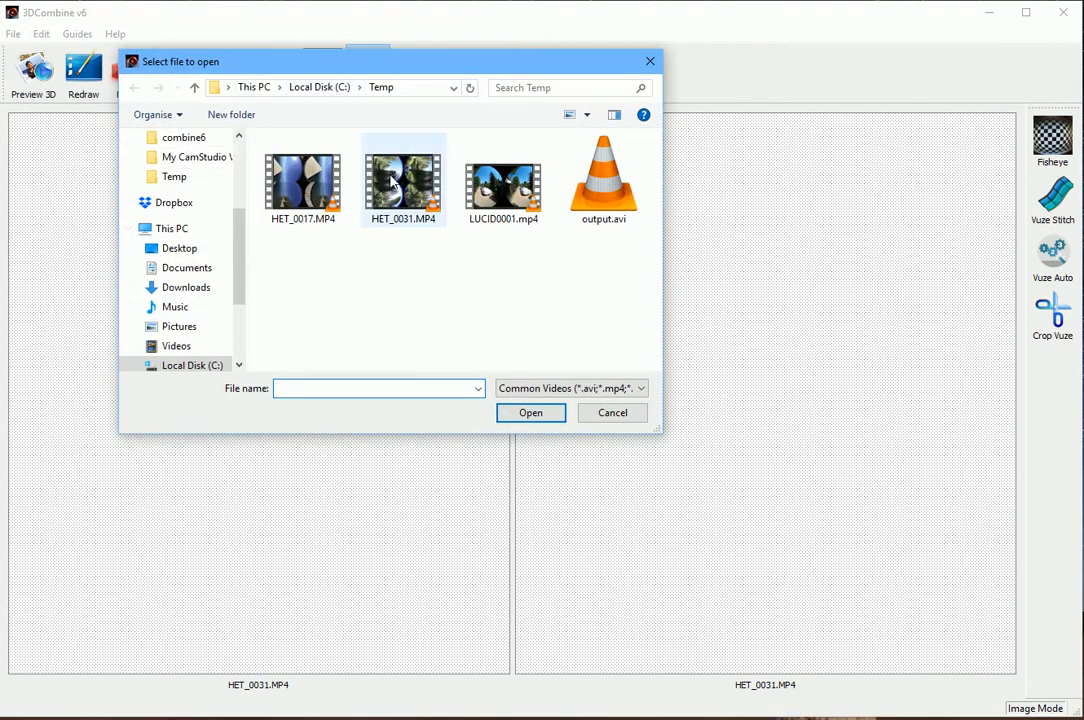
{"action": "double_click", "coordinate": [293, 192]}
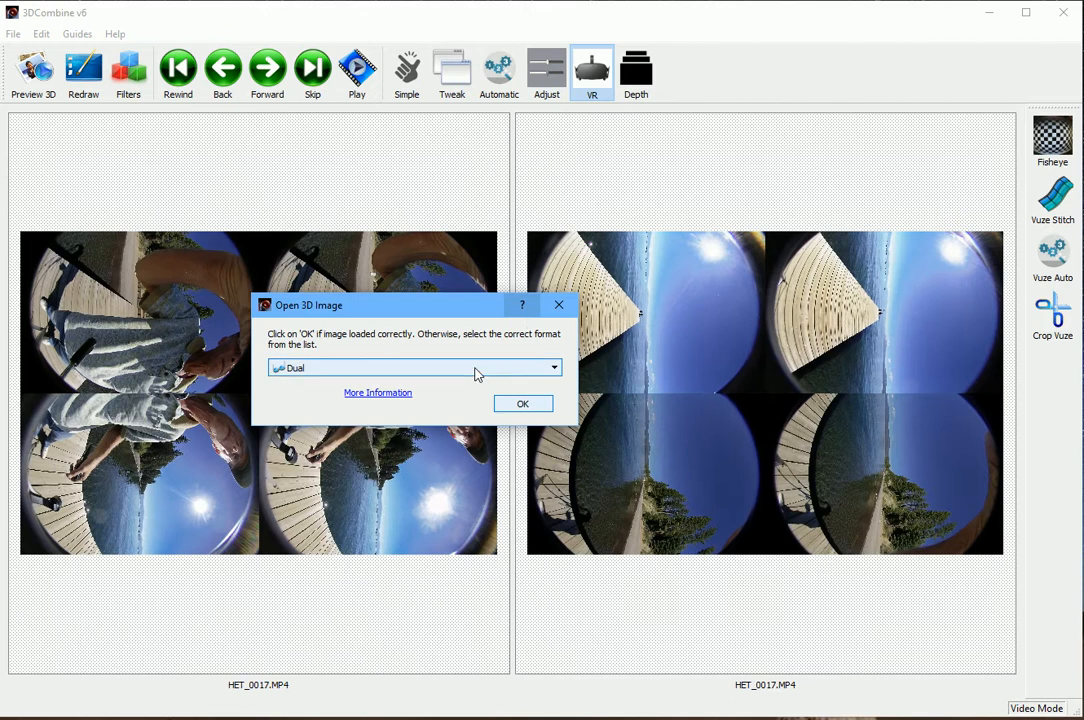
{"action": "left_click", "coordinate": [474, 368]}
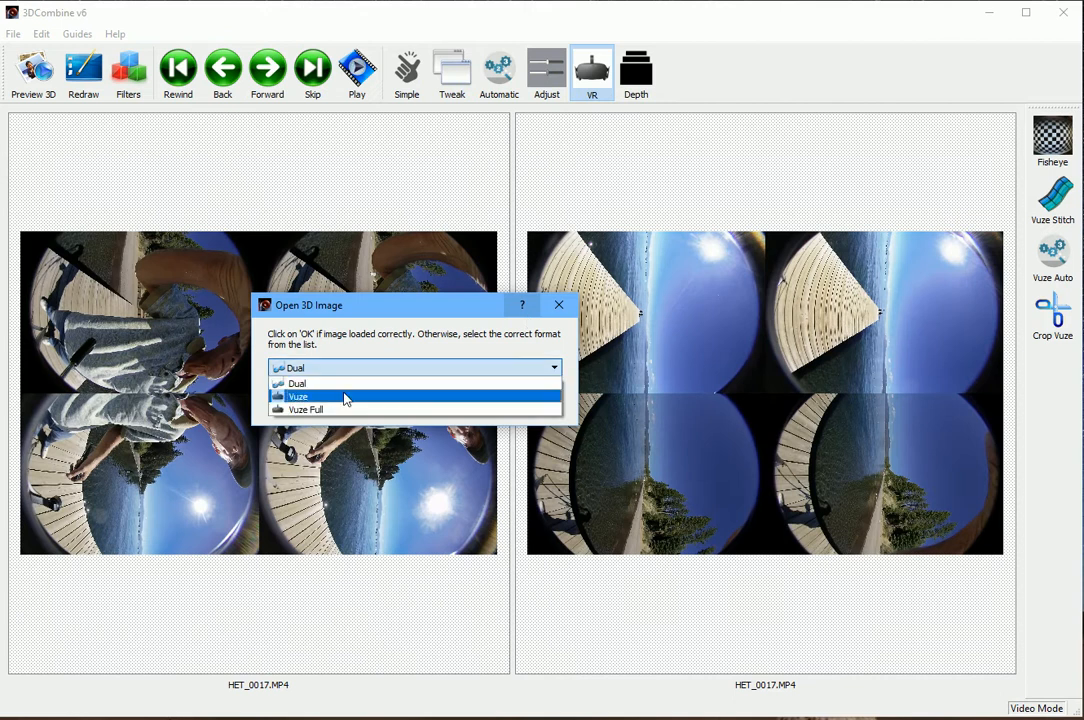
{"action": "left_click", "coordinate": [346, 409]}
{"action": "left_click", "coordinate": [510, 406]}
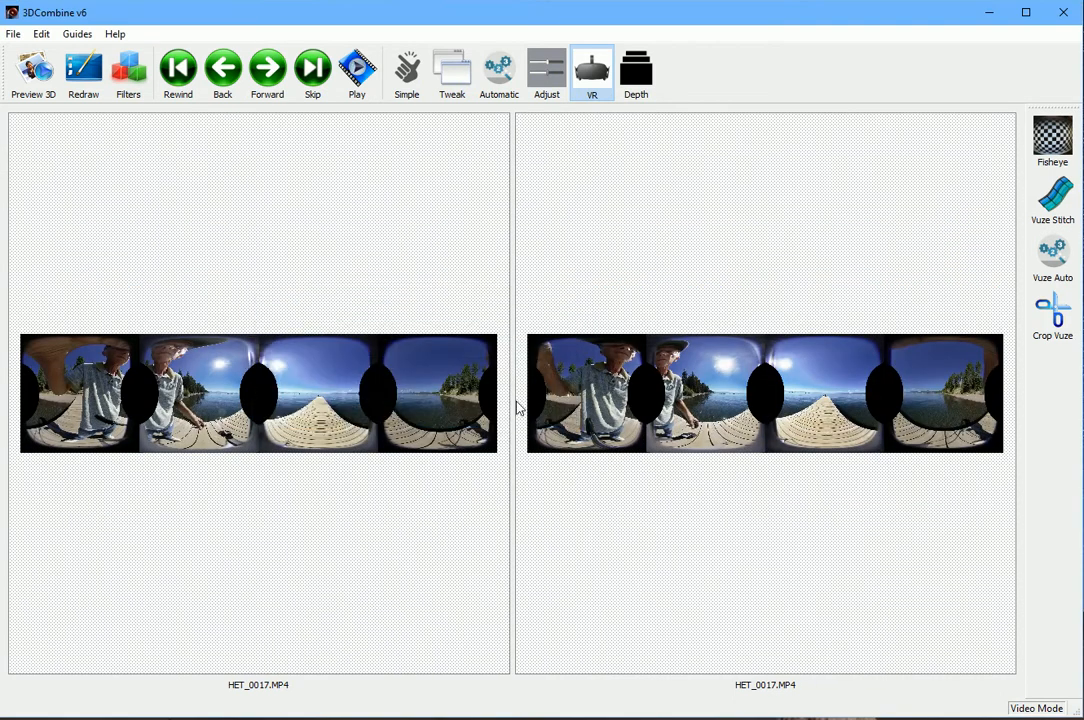
Skip the HET_0017 video forward by 100 frames.
{"action": "left_click", "coordinate": [312, 68]}
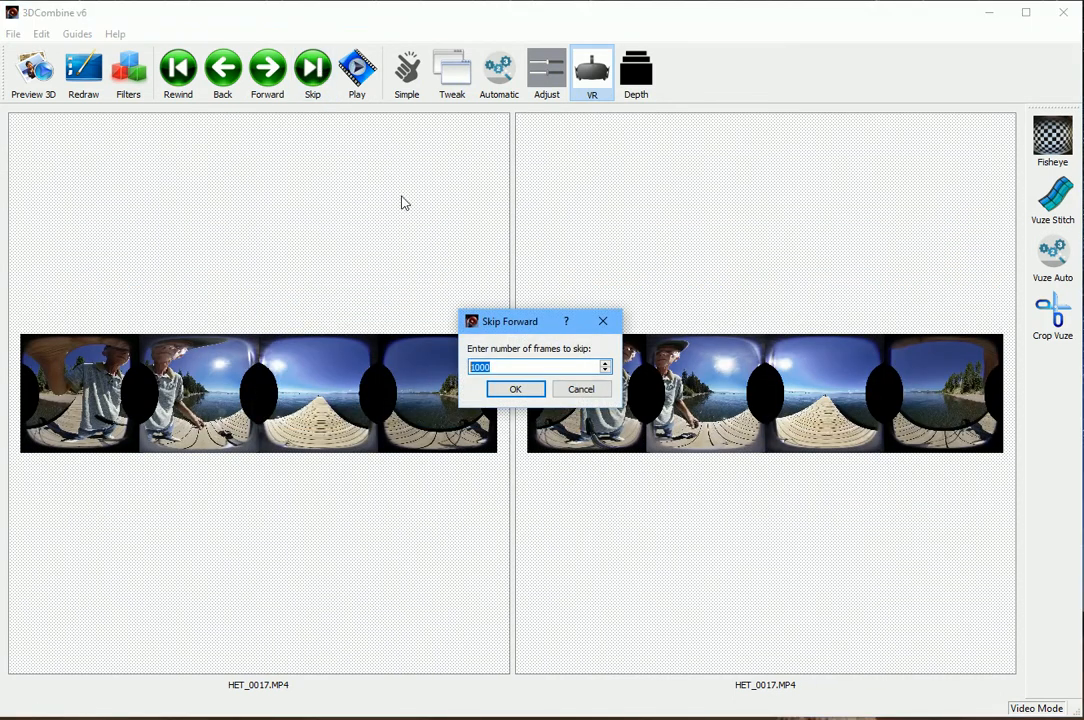
{"action": "type", "text": "100"}
{"action": "left_click", "coordinate": [524, 389]}
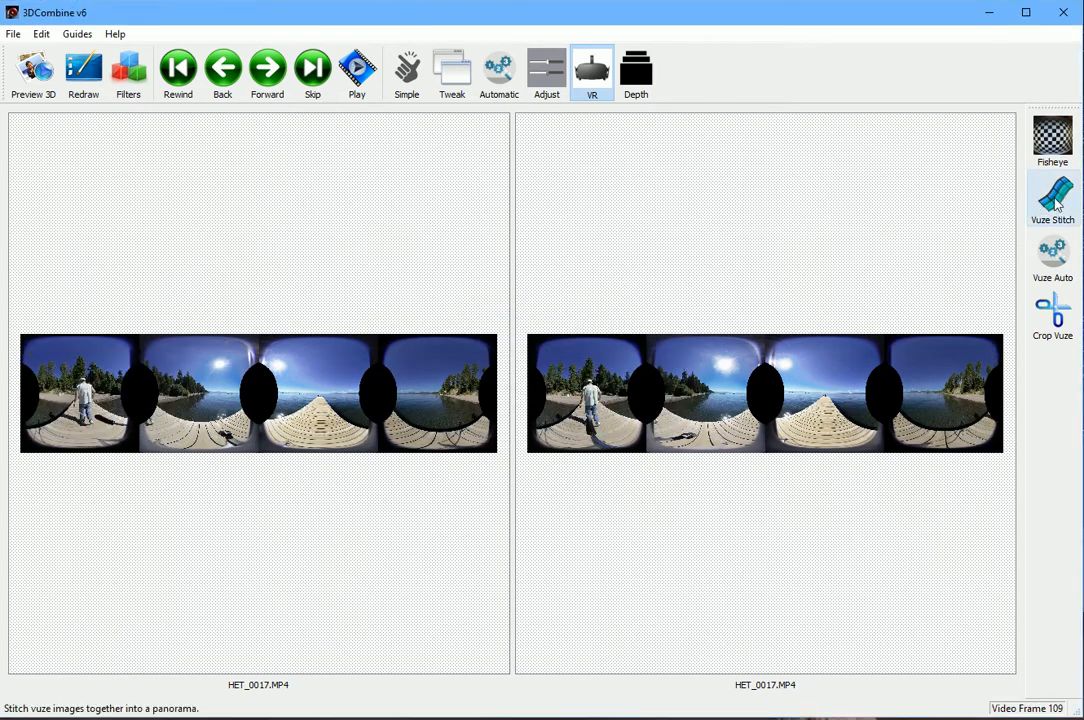
Align the Vuze views automatically with the Vertical Alignment filter only, and show the filter list.
{"action": "left_click", "coordinate": [1058, 250]}
{"action": "left_click", "coordinate": [515, 394]}
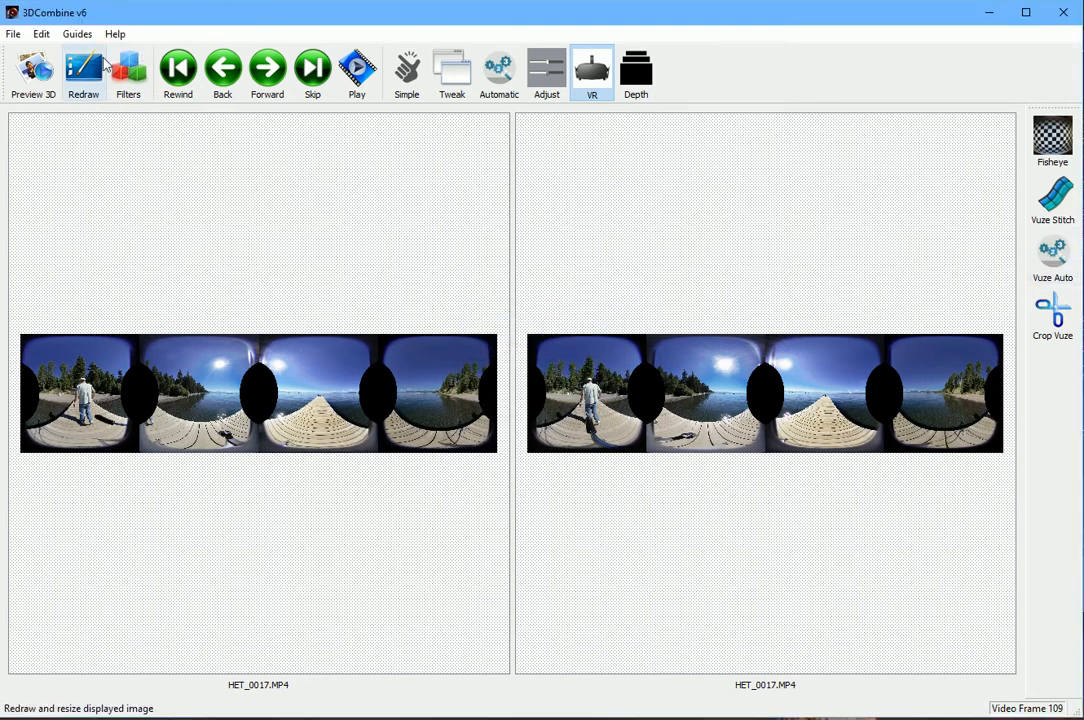
{"action": "left_click", "coordinate": [128, 70]}
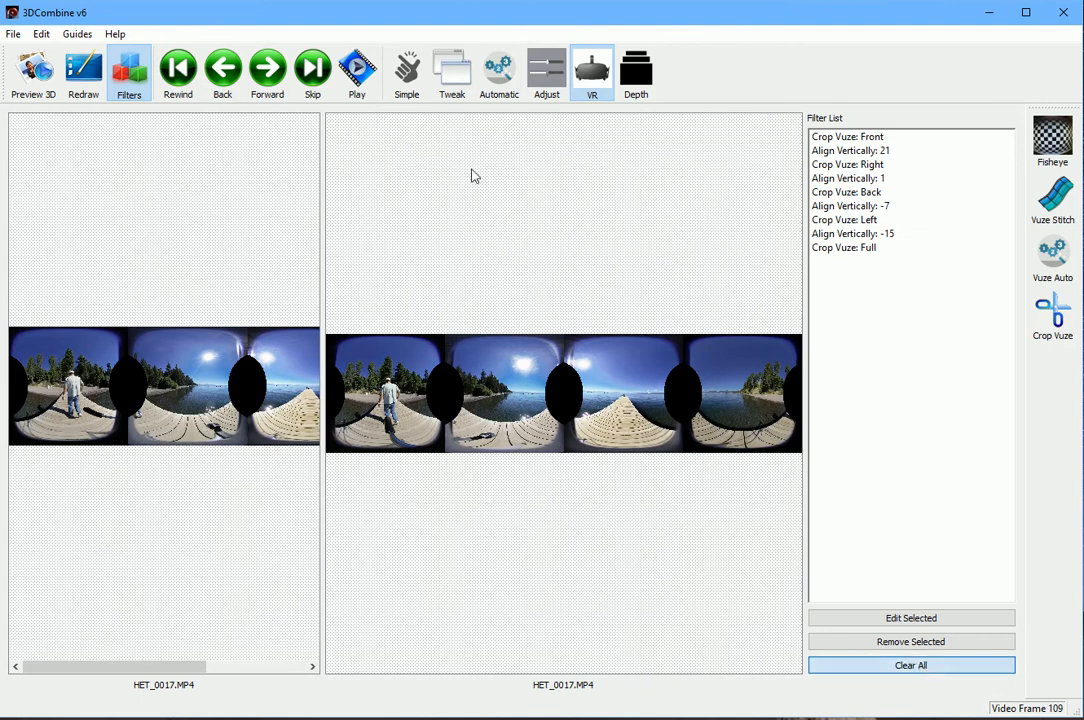
Clear the existing filters and align the Vuze views automatically with the All option.
{"action": "left_click", "coordinate": [540, 372]}
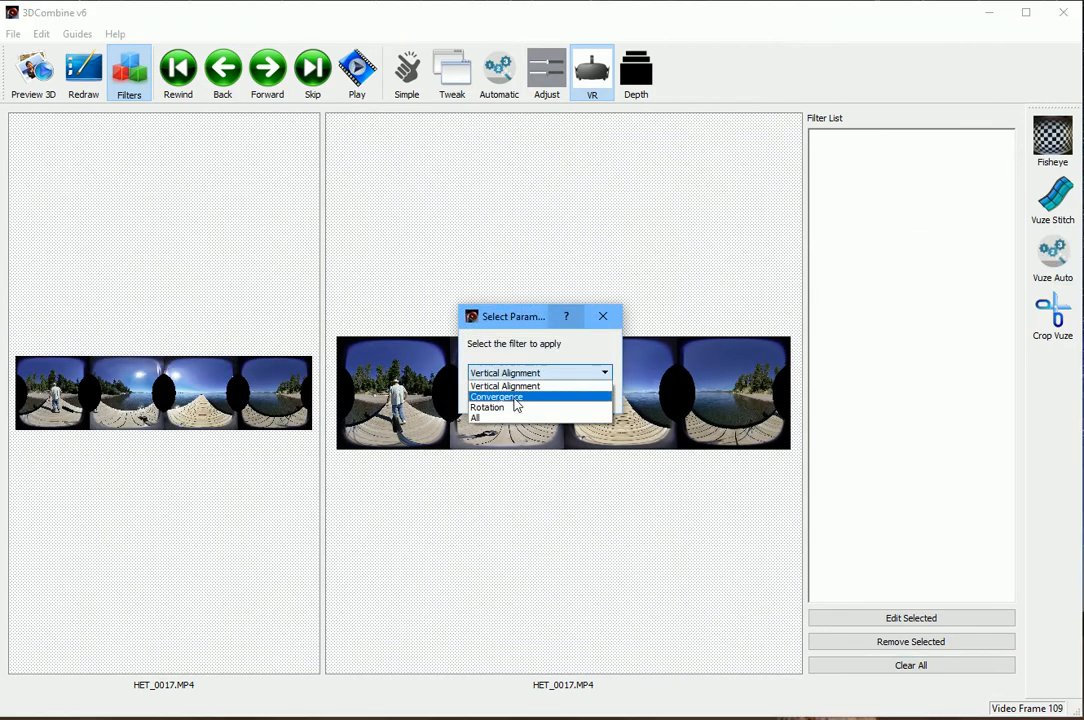
{"action": "left_click", "coordinate": [515, 417]}
{"action": "left_click", "coordinate": [513, 396]}
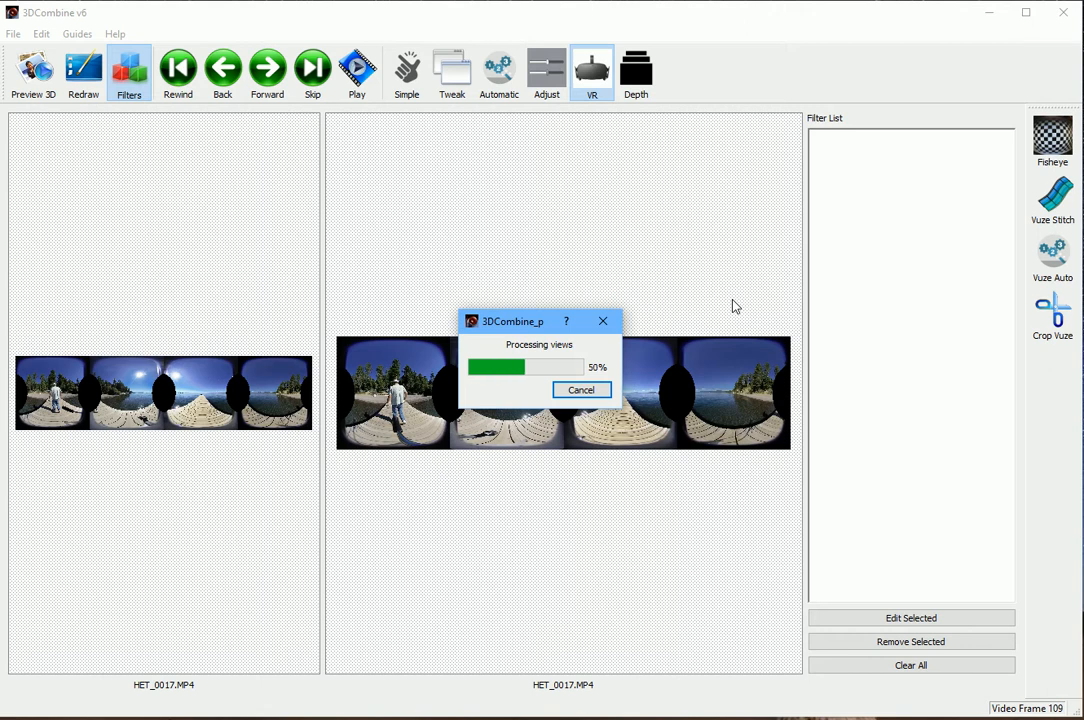
Stitch the aligned Vuze views into a panorama and redraw both images with the filter list hidden.
{"action": "left_click", "coordinate": [1053, 198]}
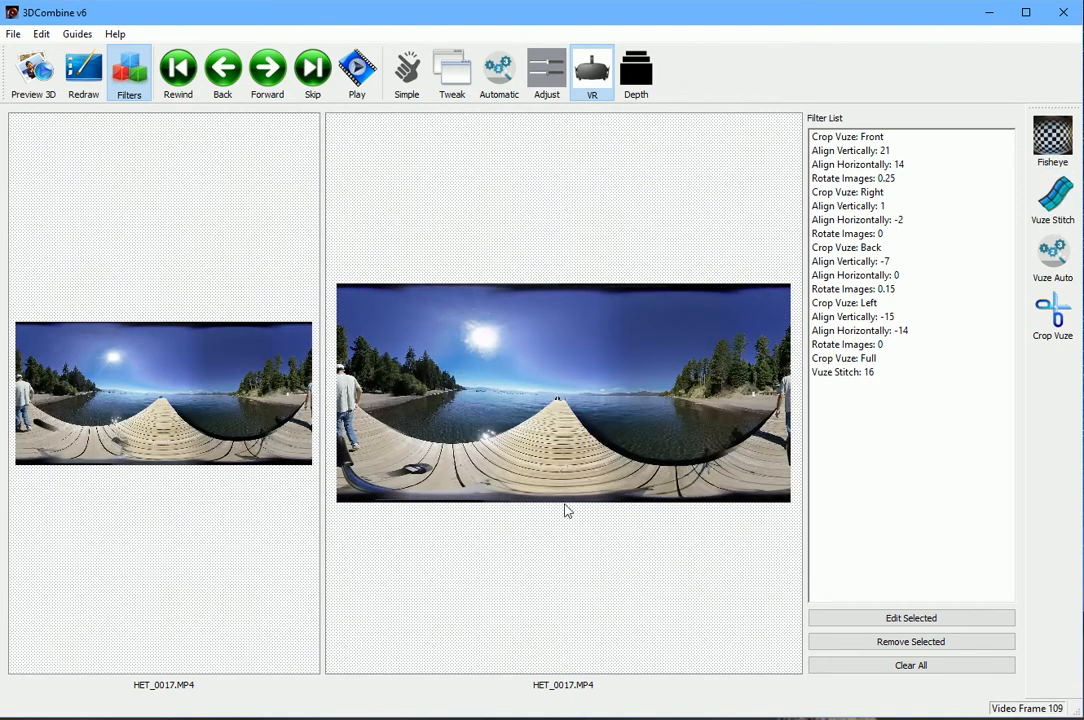
{"action": "left_click", "coordinate": [135, 68]}
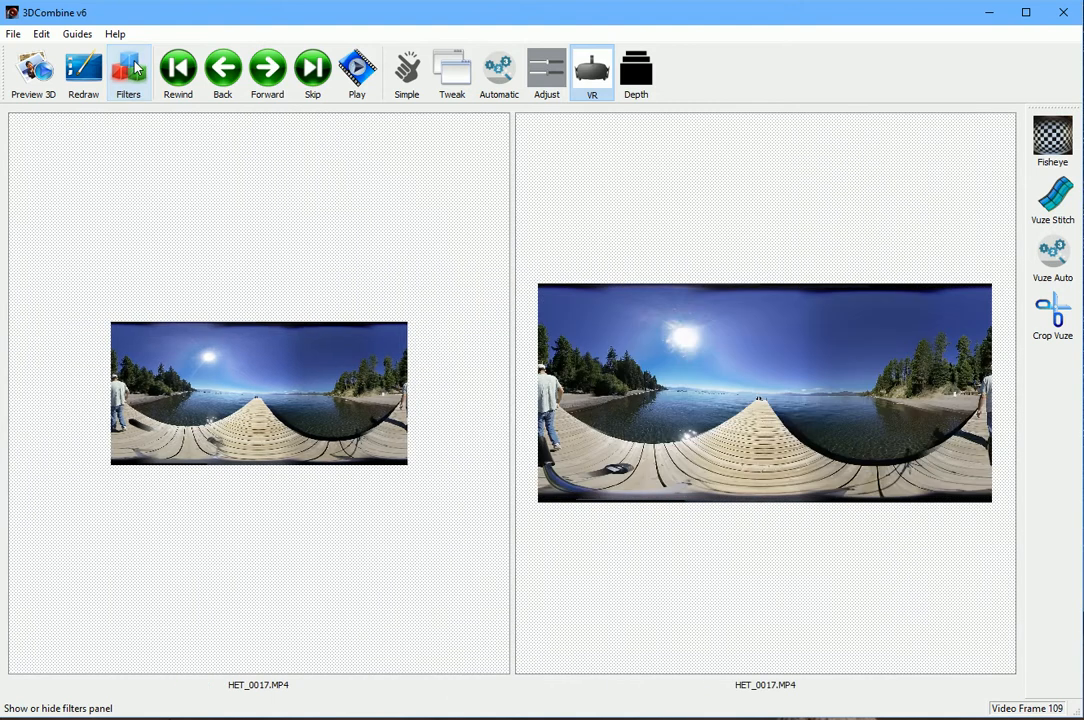
{"action": "left_click", "coordinate": [100, 84]}
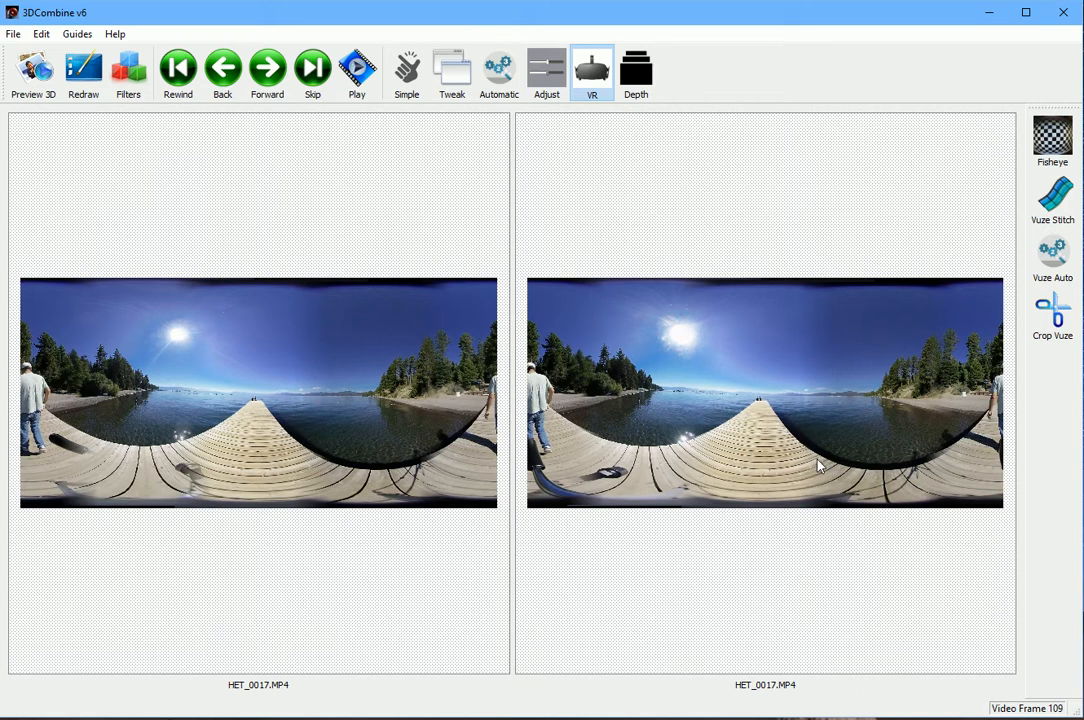
Show the filter list again and select the horizontal alignment filter of the front pair.
{"action": "left_click", "coordinate": [117, 80]}
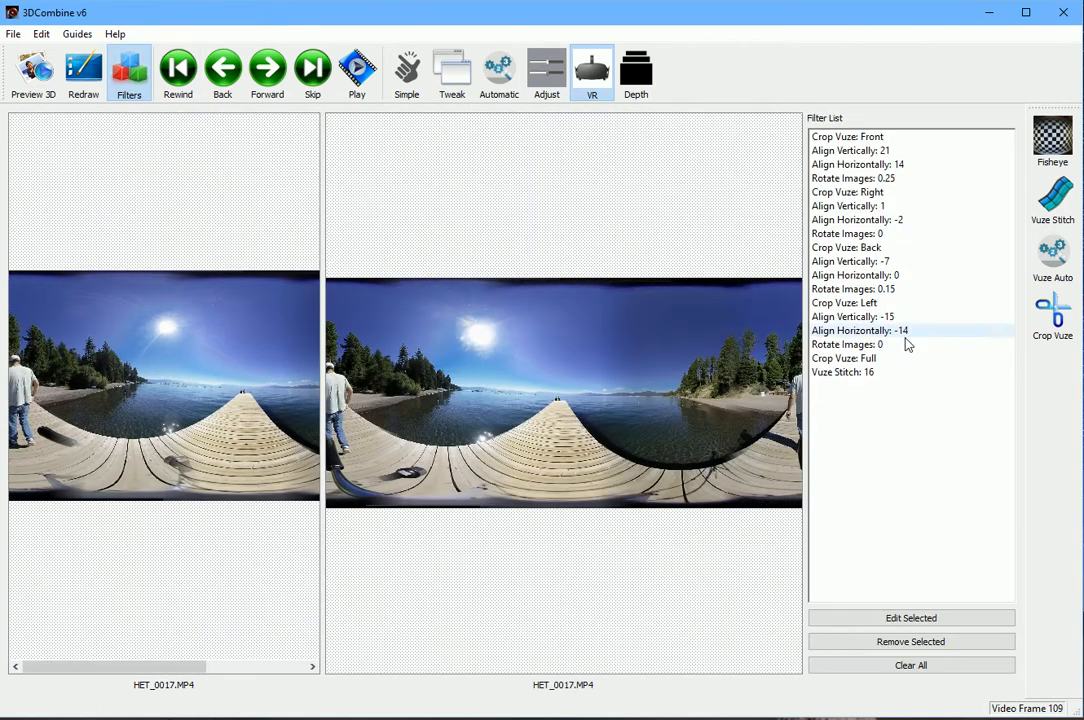
{"action": "left_click", "coordinate": [868, 166]}
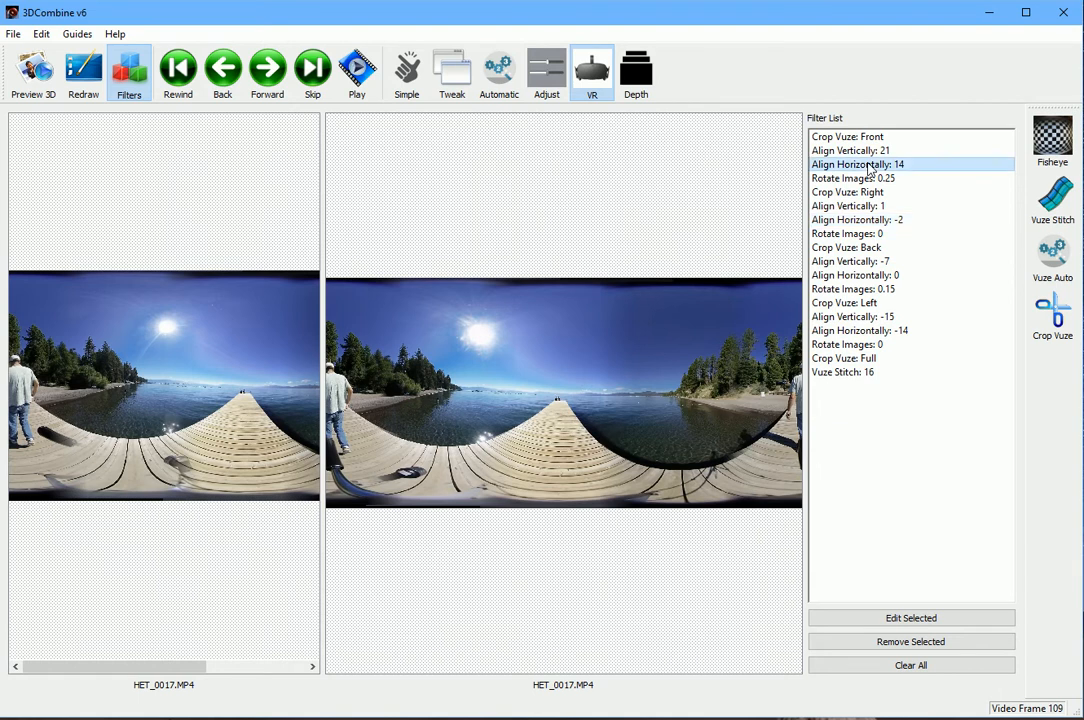
Step through all parameters of the Vuze Stitch filter, from the vertical offsets to the merge width, keeping every value.
{"action": "left_click", "coordinate": [853, 377]}
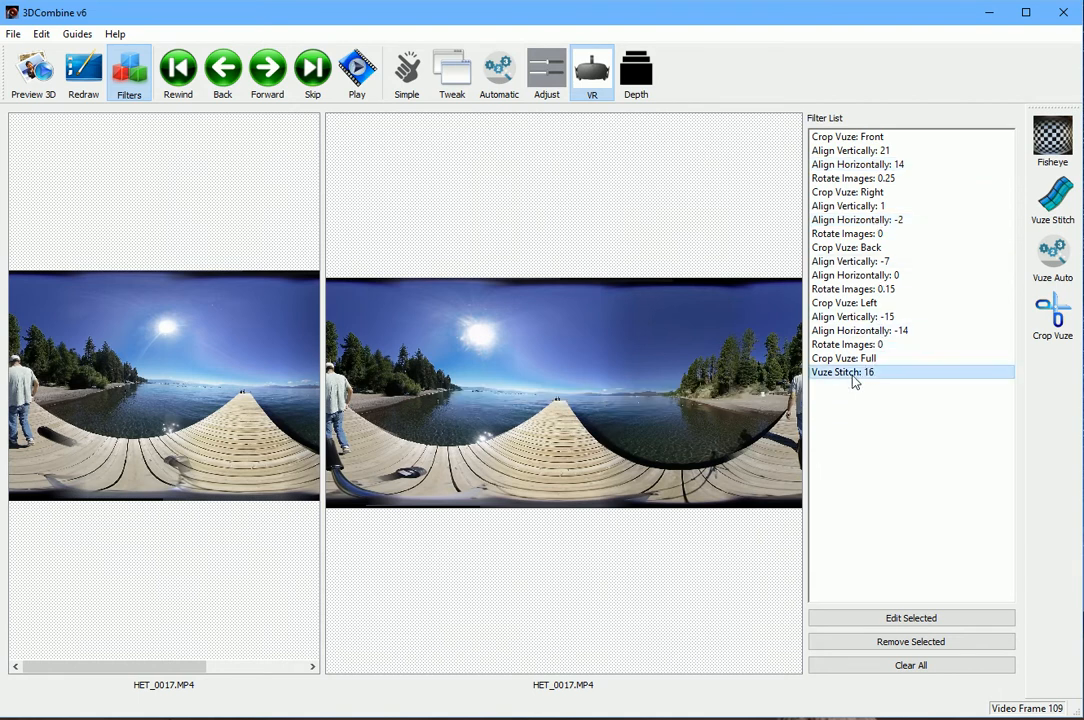
{"action": "left_click", "coordinate": [908, 620]}
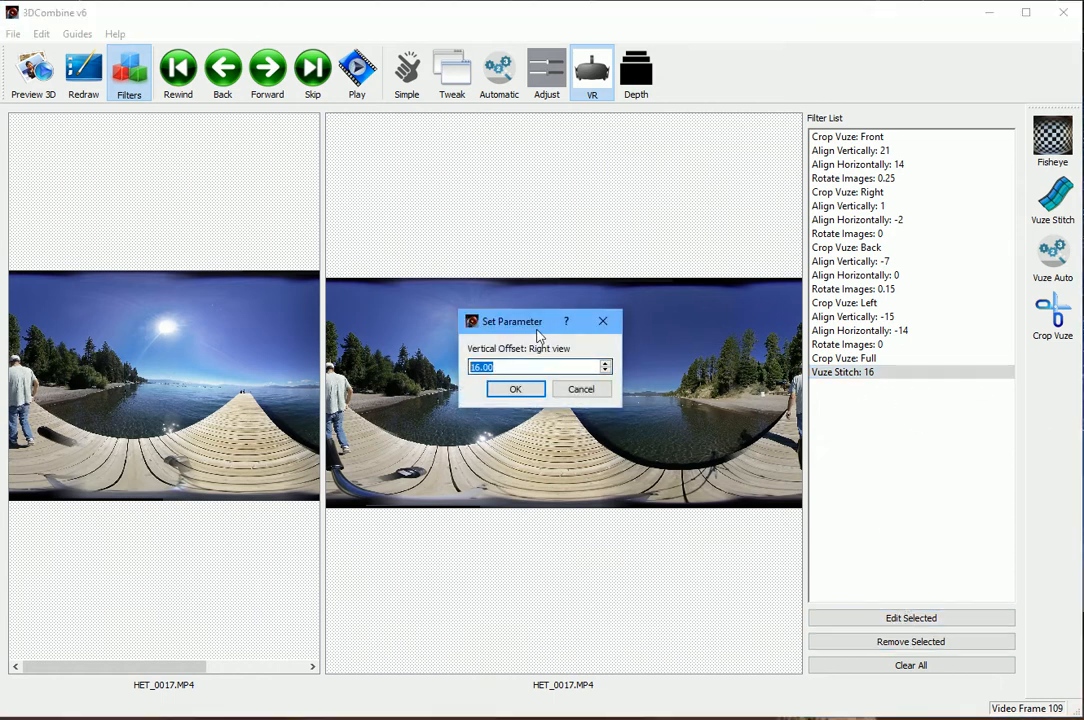
{"action": "left_click_drag", "start_coordinate": [526, 329], "coordinate": [543, 172]}
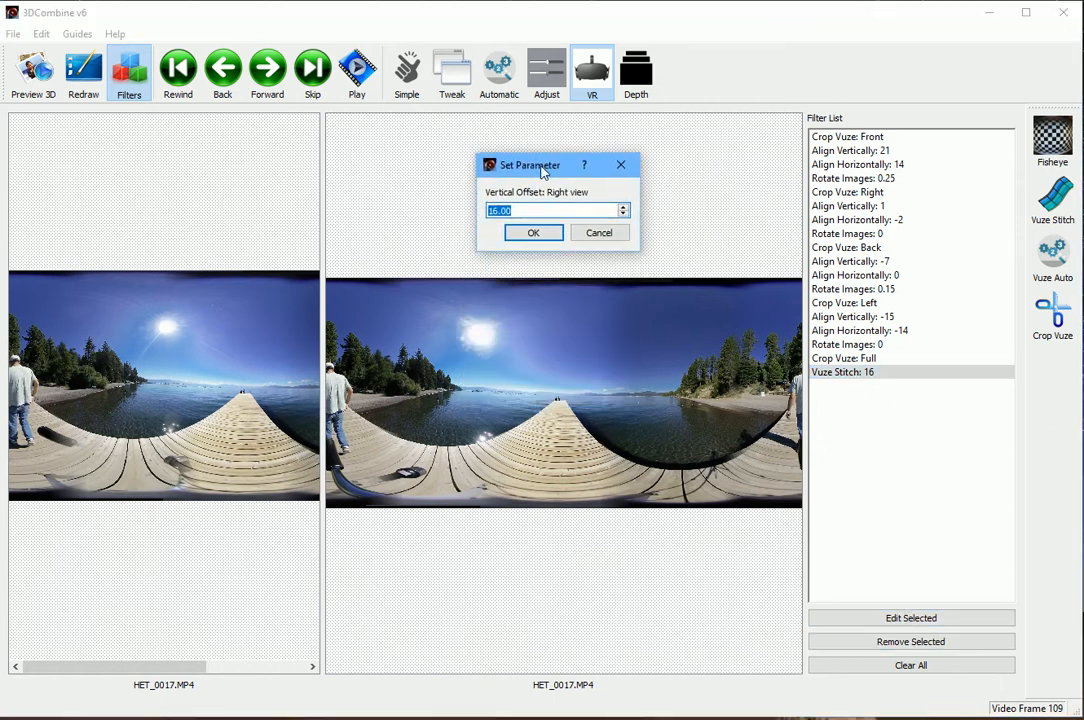
{"action": "left_click", "coordinate": [533, 233]}
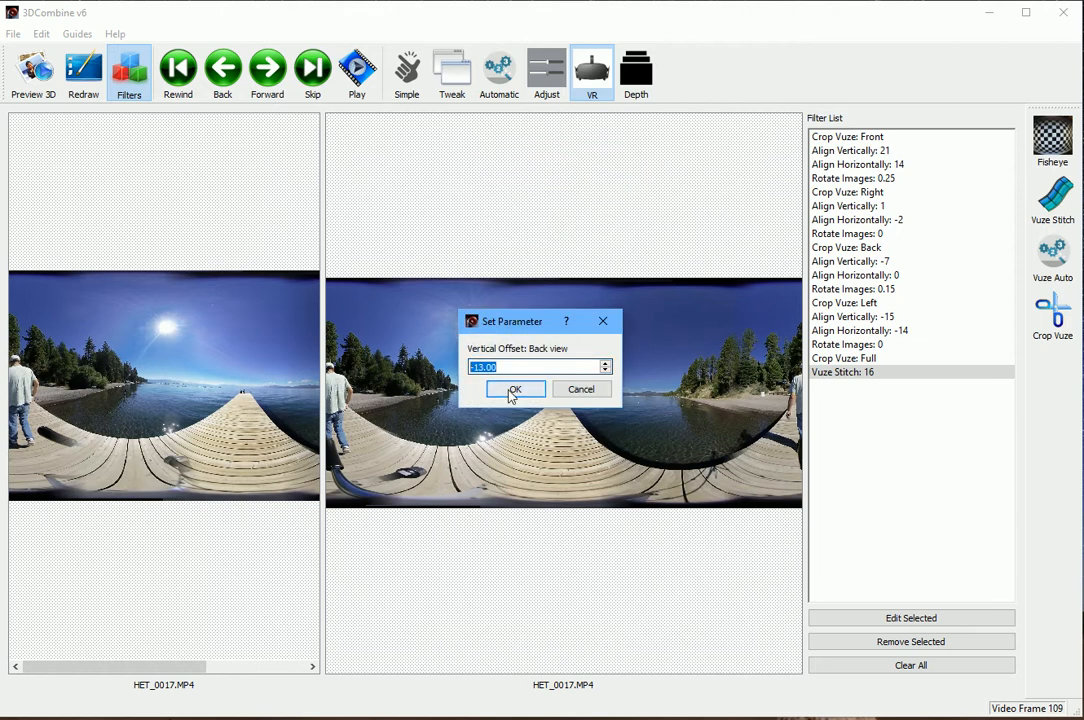
{"action": "left_click", "coordinate": [510, 390]}
{"action": "left_click", "coordinate": [510, 390]}
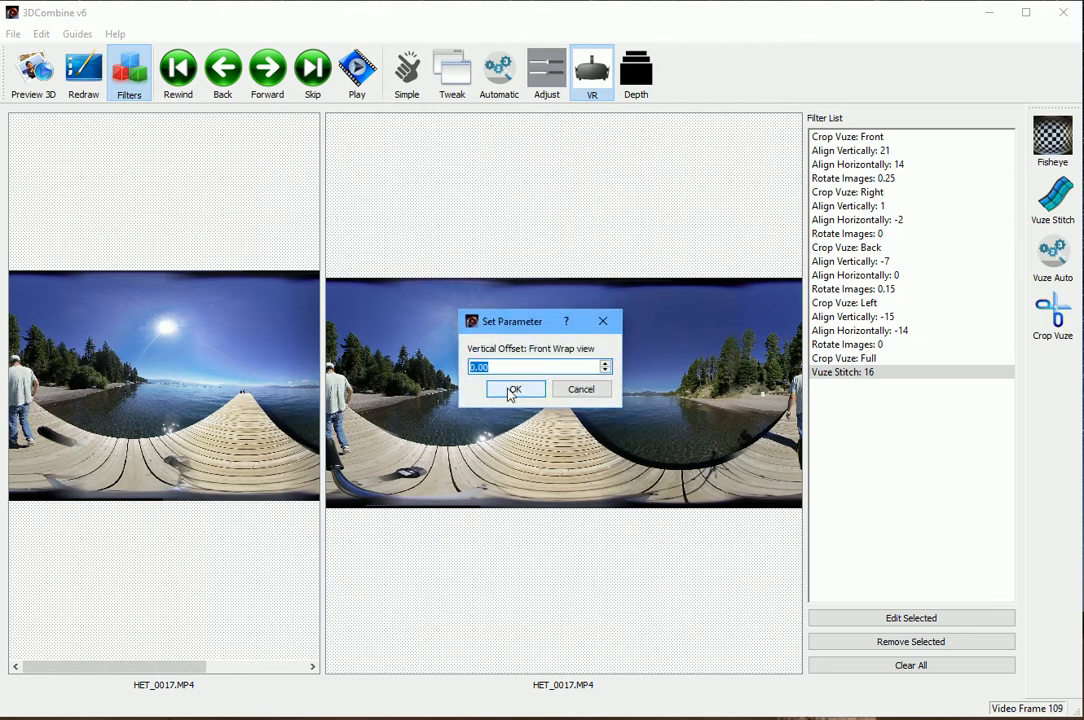
{"action": "left_click", "coordinate": [510, 390]}
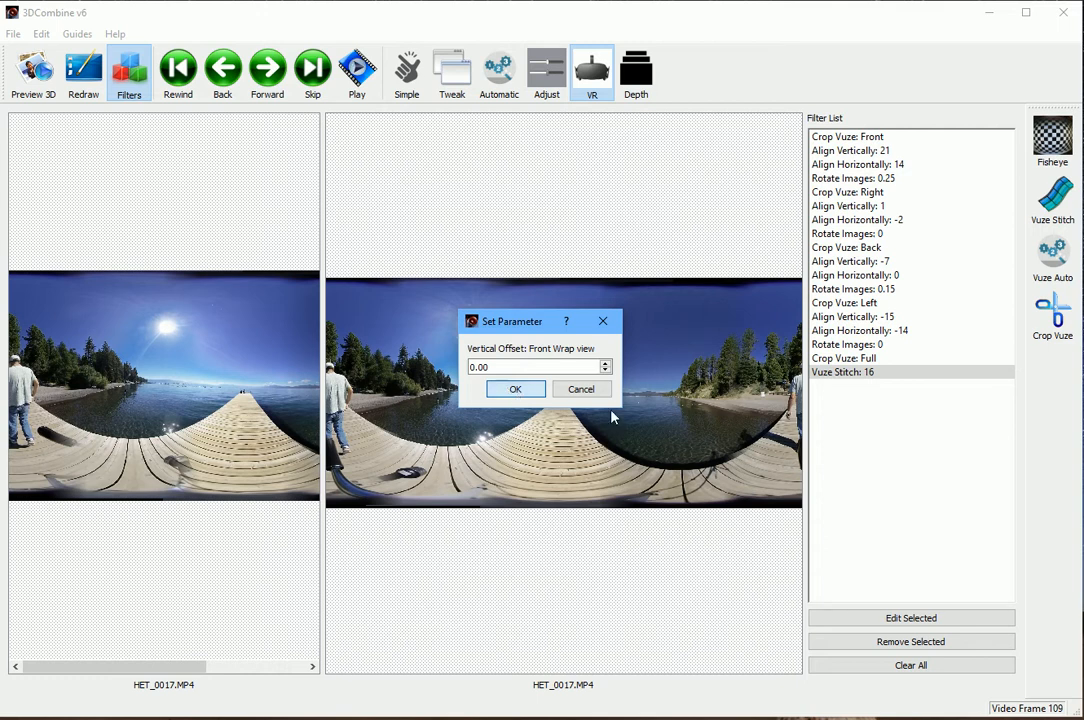
{"action": "left_click", "coordinate": [515, 390]}
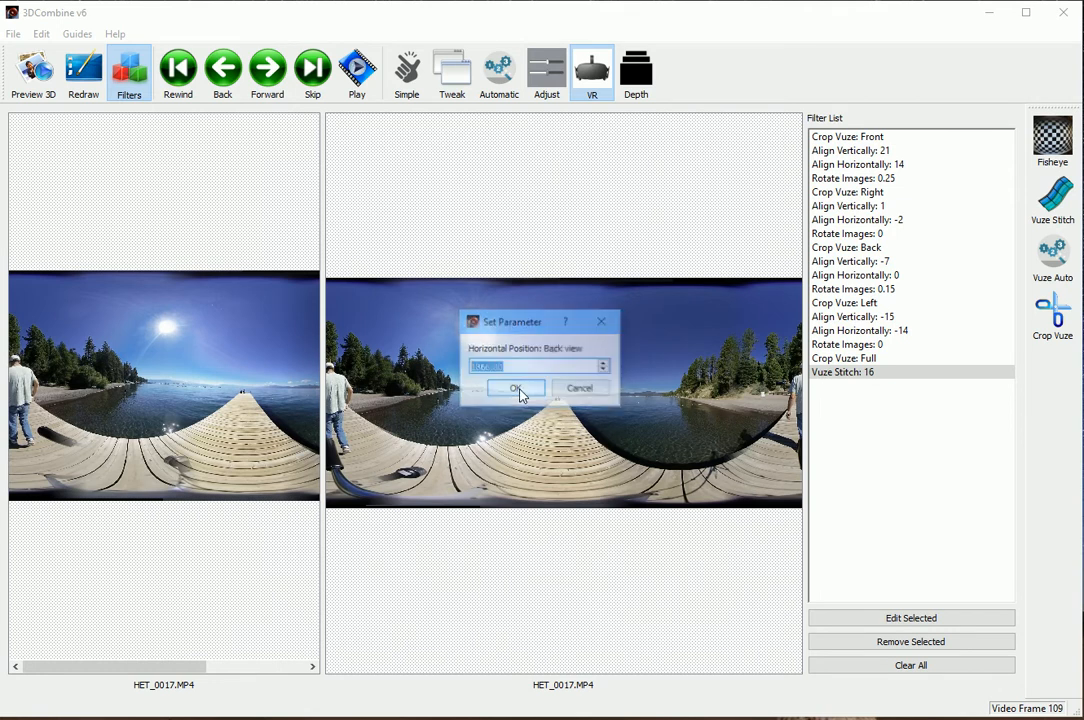
{"action": "left_click", "coordinate": [515, 390]}
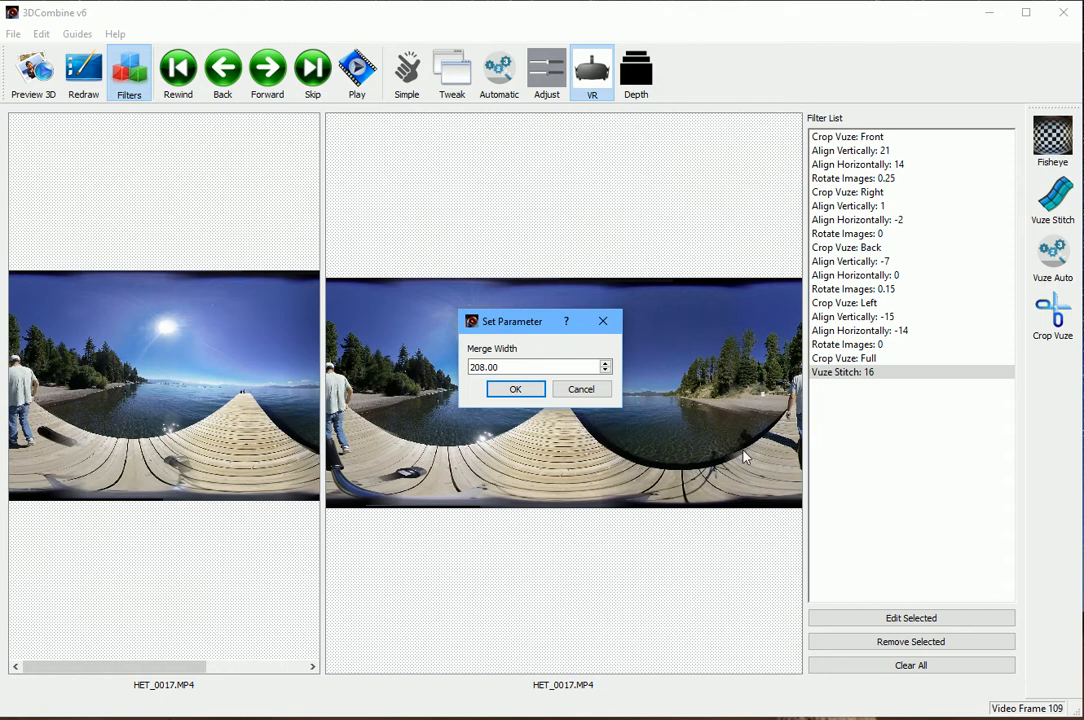
{"action": "left_click", "coordinate": [518, 391]}
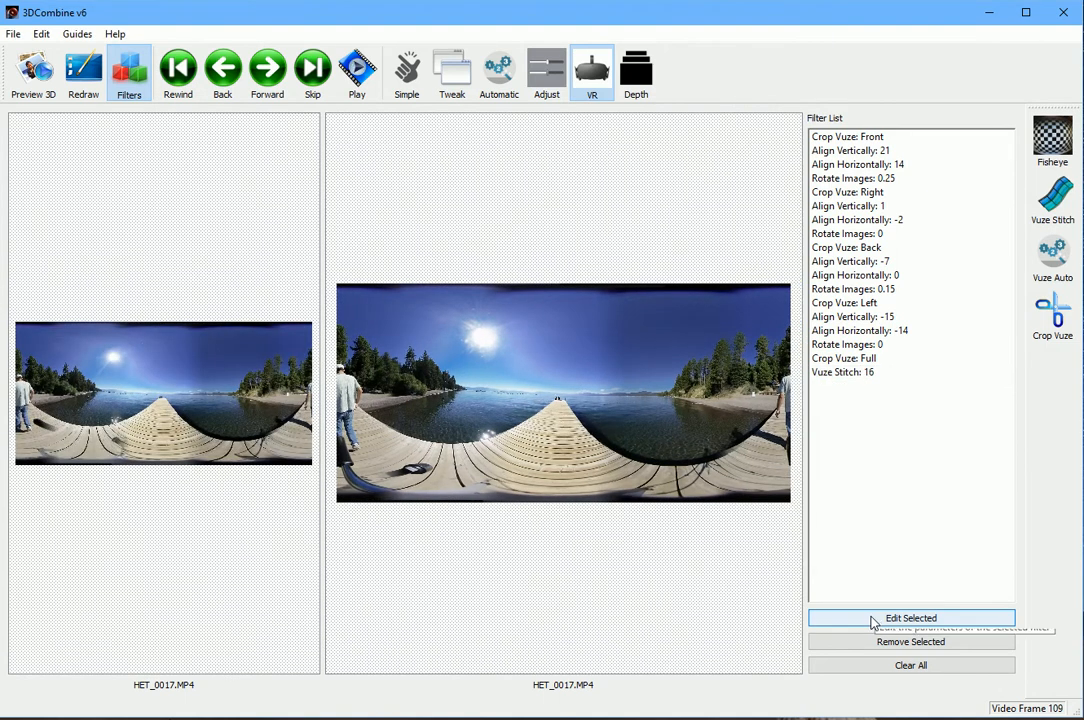
Edit the Vuze Stitch filter and set the vertical offset of the front wrap view to -20.
{"action": "left_click", "coordinate": [820, 372]}
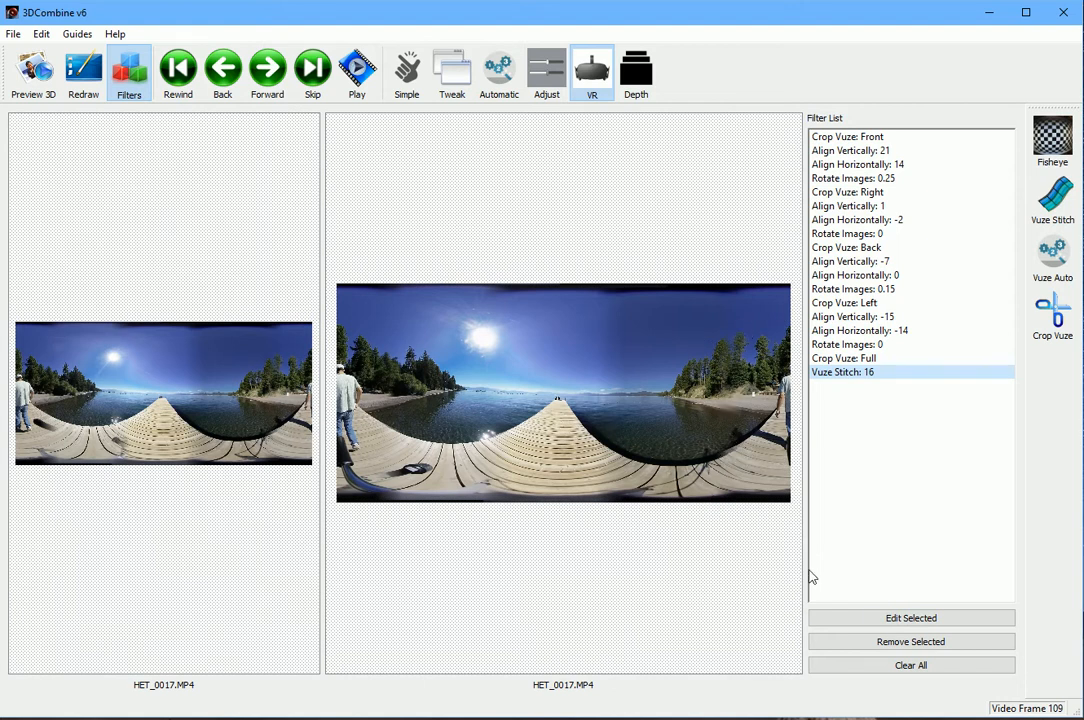
{"action": "left_click", "coordinate": [883, 618]}
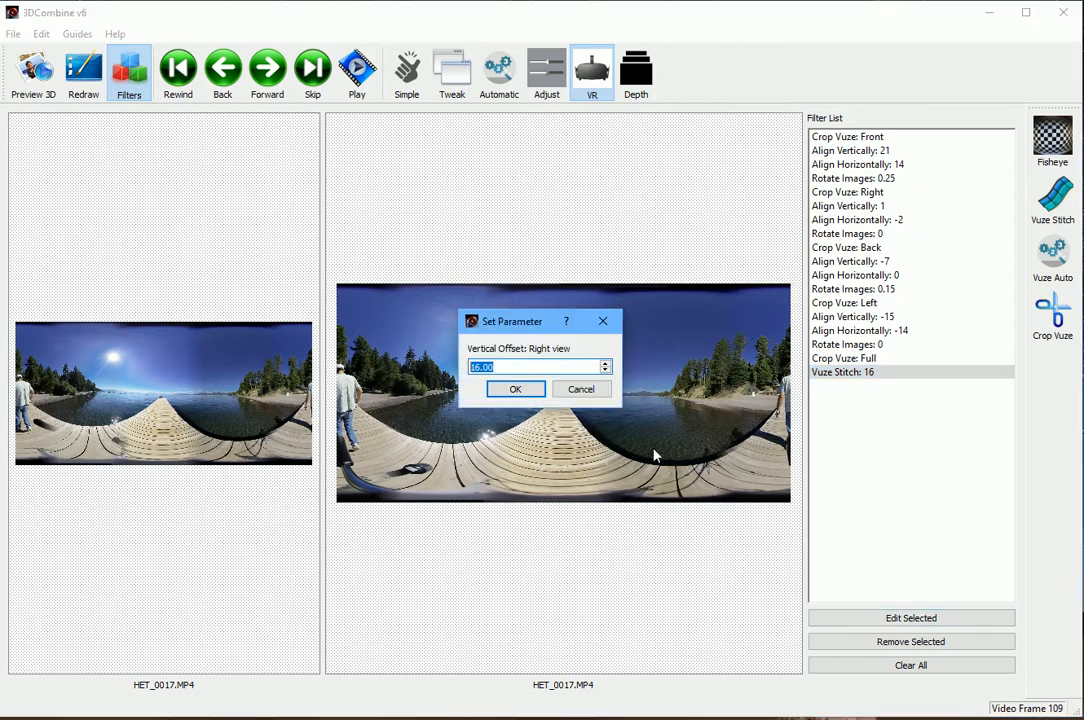
{"action": "left_click", "coordinate": [516, 389]}
{"action": "left_click", "coordinate": [516, 389]}
{"action": "left_click", "coordinate": [516, 389]}
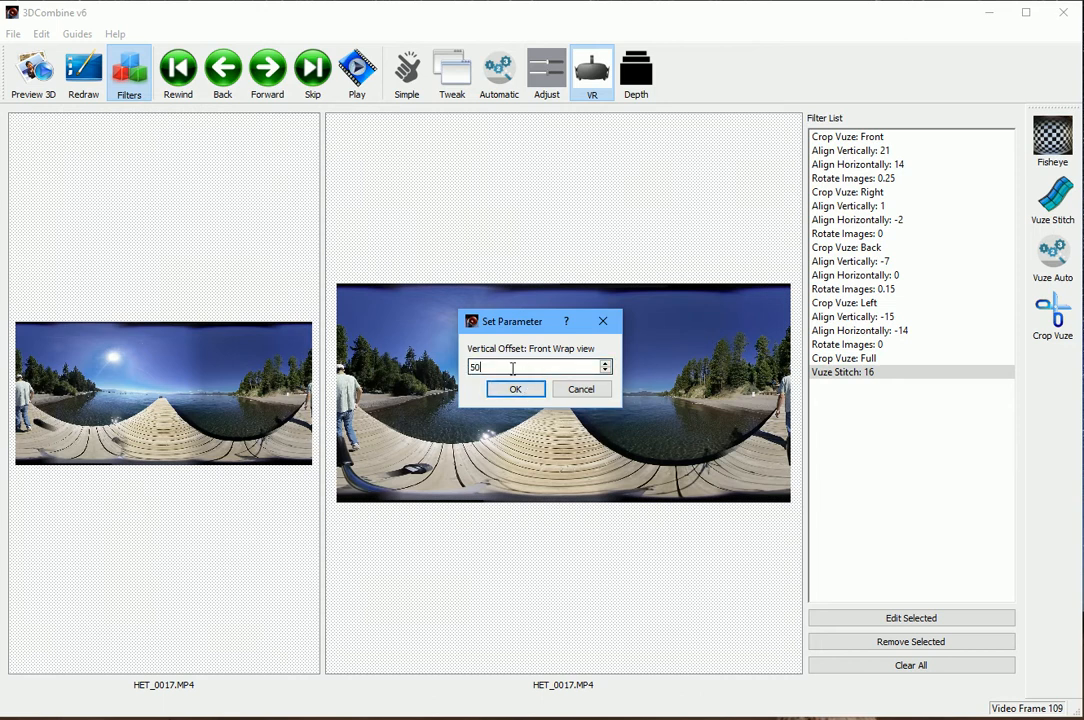
{"action": "type", "text": "0"}
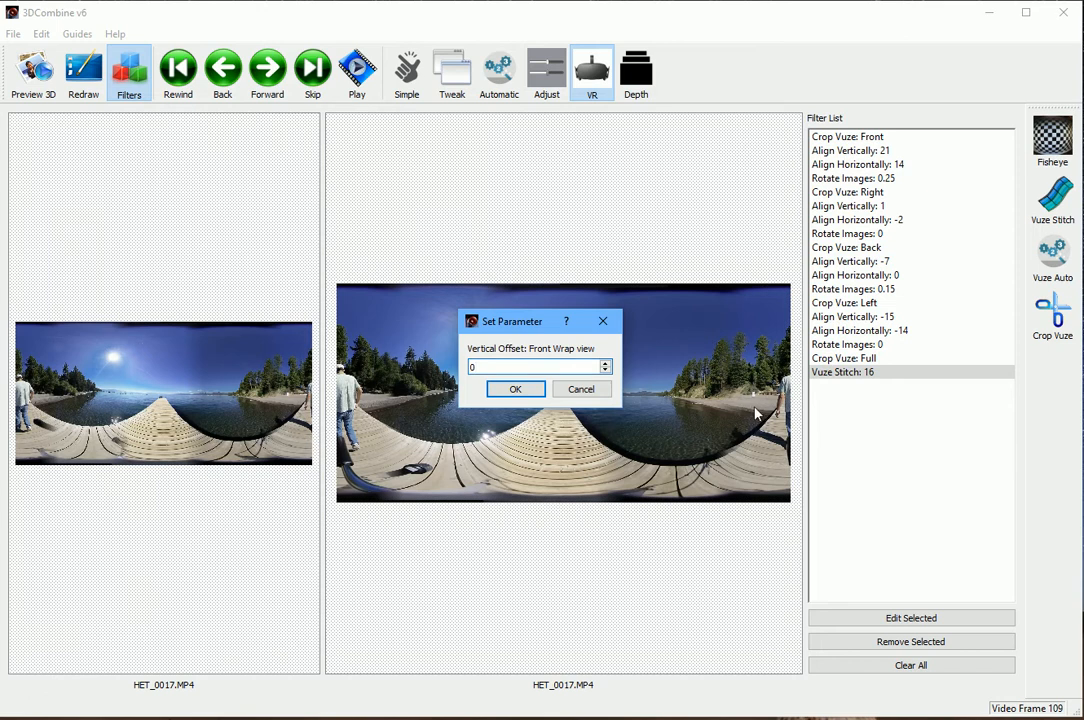
{"action": "left_click_drag", "start_coordinate": [520, 367], "coordinate": [426, 365]}
{"action": "type", "text": "-20"}
{"action": "left_click", "coordinate": [501, 388]}
{"action": "left_click", "coordinate": [503, 388]}
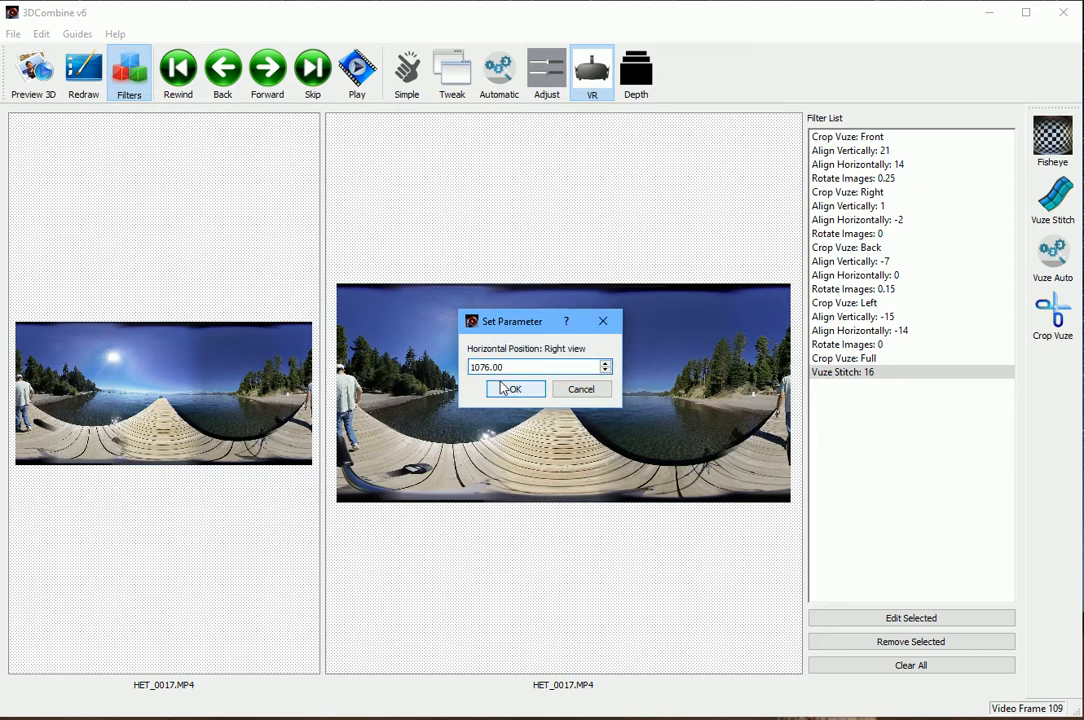
Set the horizontal position of the front wrap view to 3590 and accept the remaining Vuze Stitch parameters.
{"action": "left_click", "coordinate": [503, 388]}
{"action": "left_click", "coordinate": [503, 388]}
{"action": "left_click", "coordinate": [503, 388]}
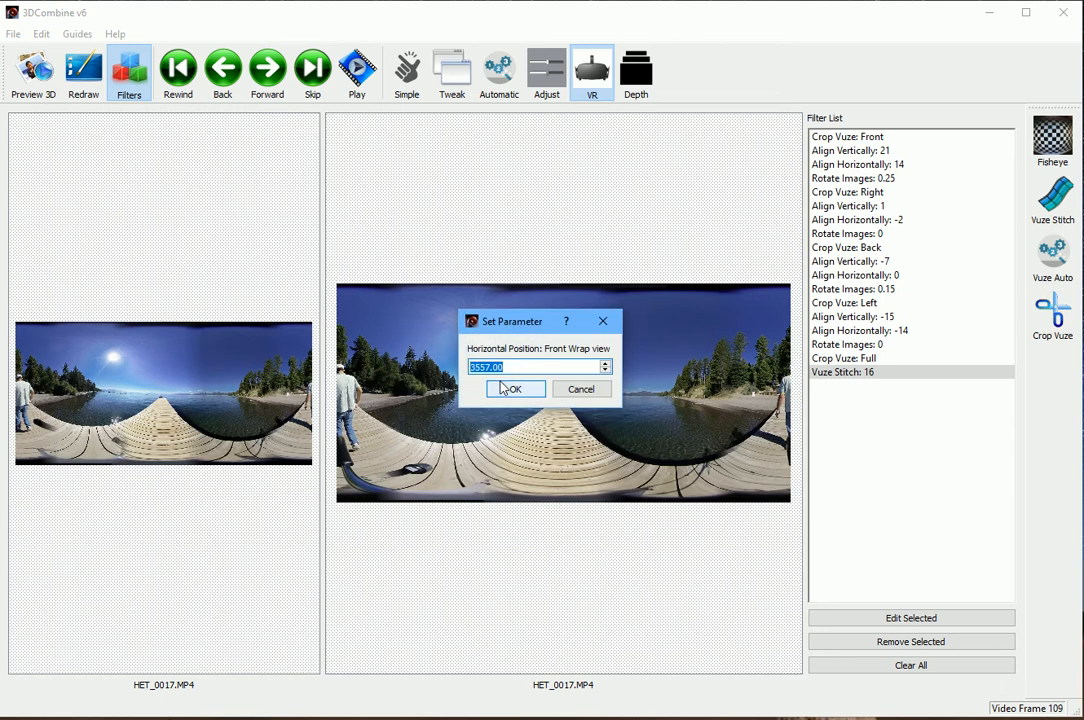
{"action": "left_click", "coordinate": [501, 366]}
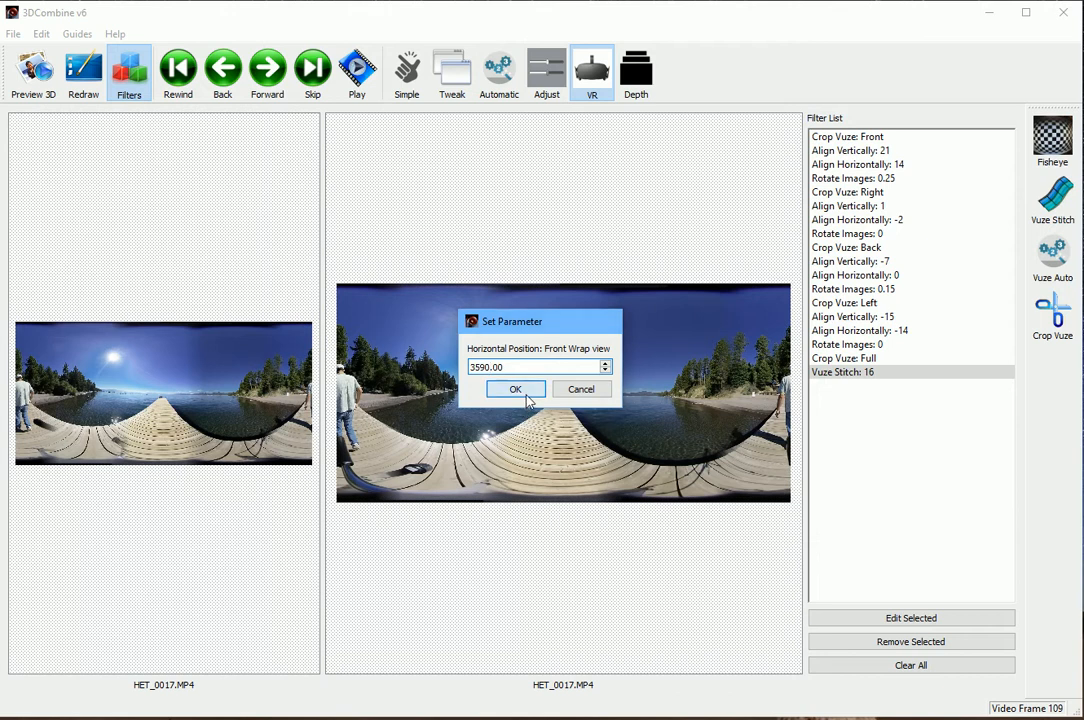
{"action": "left_click", "coordinate": [528, 397]}
{"action": "left_click", "coordinate": [516, 390]}
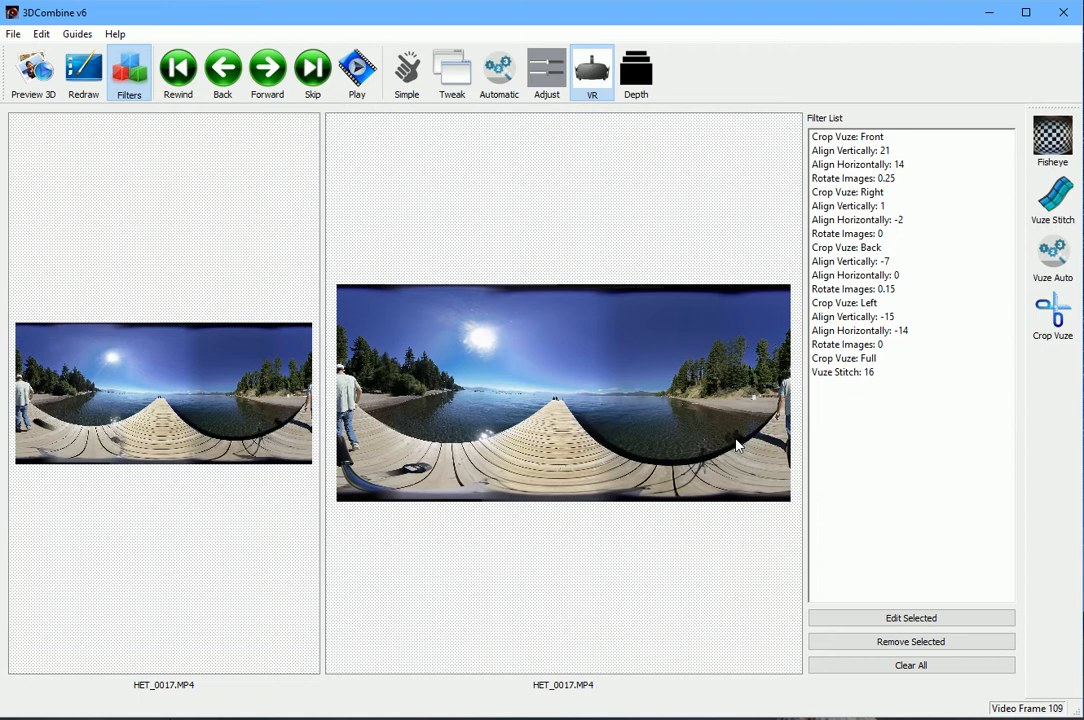
Open the saved project myvuze.prj from the Temp folder to load its alignment and stitch filters.
{"action": "left_click", "coordinate": [24, 35]}
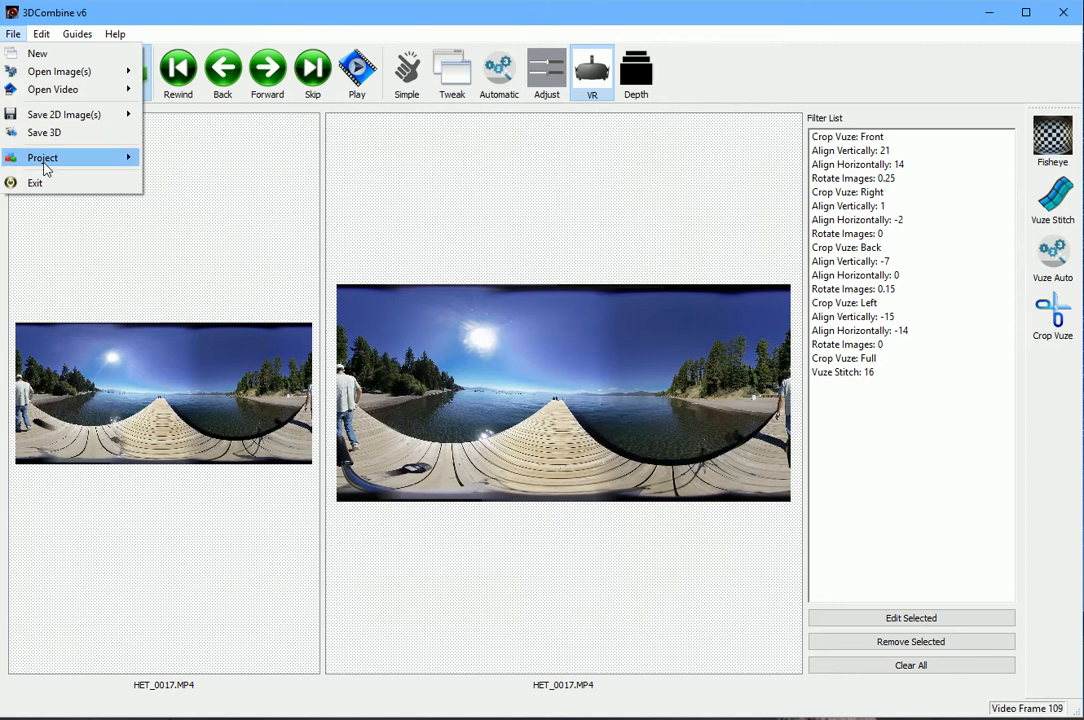
{"action": "mouse_move", "coordinate": [44, 168]}
{"action": "left_click", "coordinate": [178, 161]}
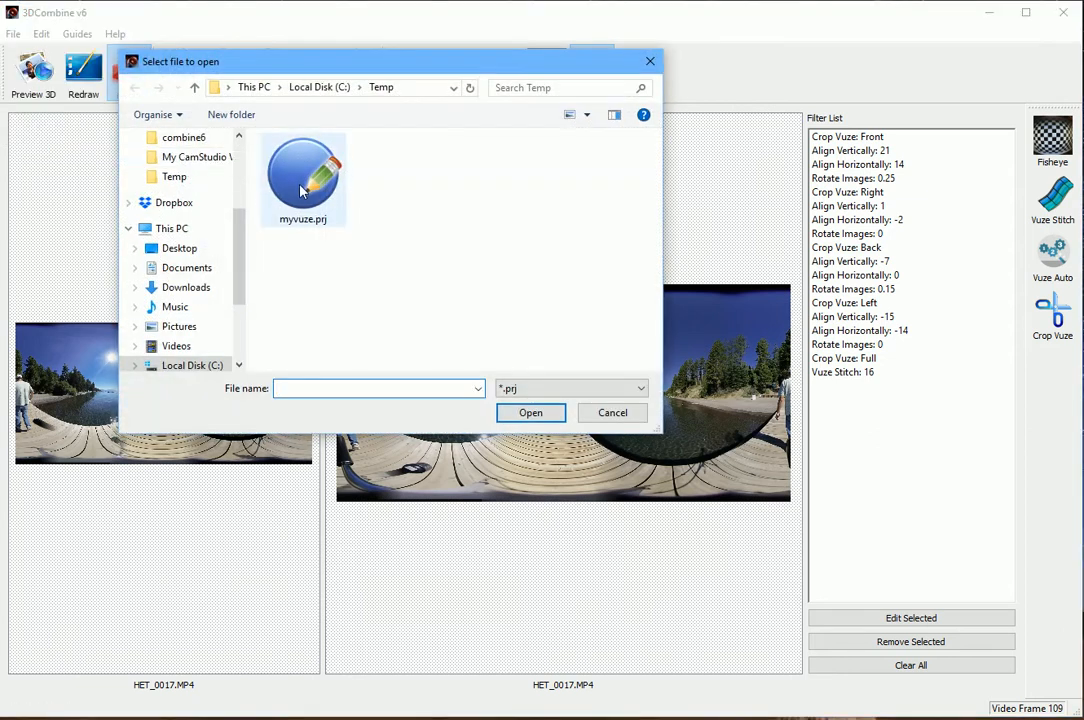
{"action": "left_click", "coordinate": [300, 192]}
{"action": "double_click", "coordinate": [300, 192]}
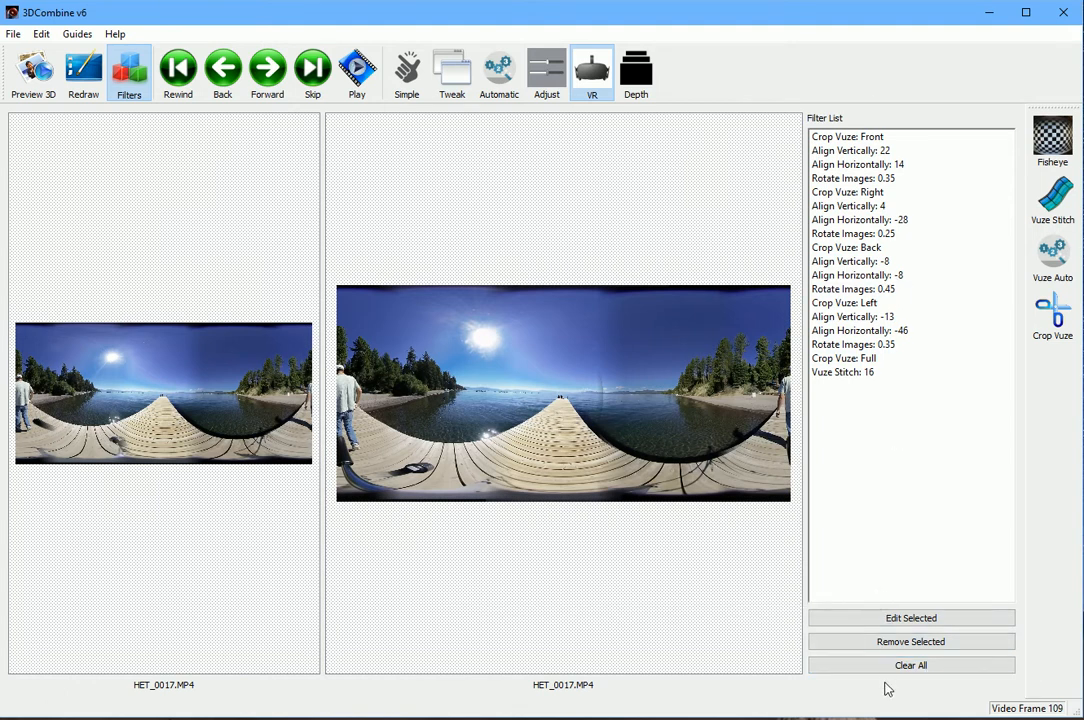
Edit the Vuze Stitch filter and set its merge width to 0, accepting all the other parameters.
{"action": "left_click", "coordinate": [867, 375]}
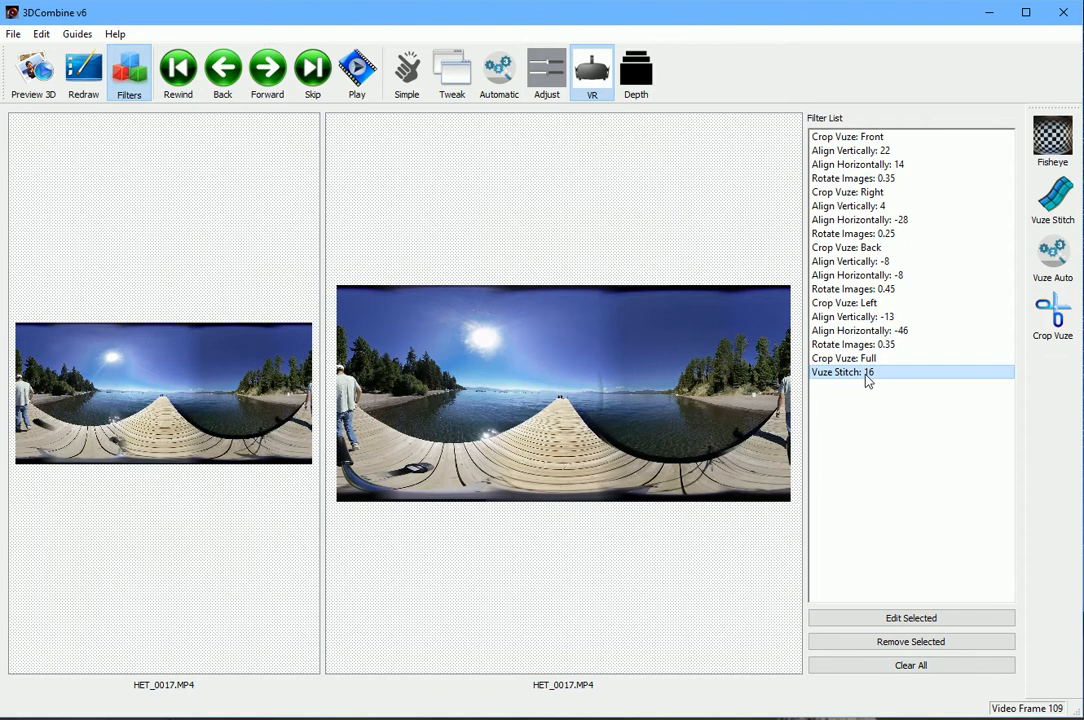
{"action": "left_click", "coordinate": [836, 620]}
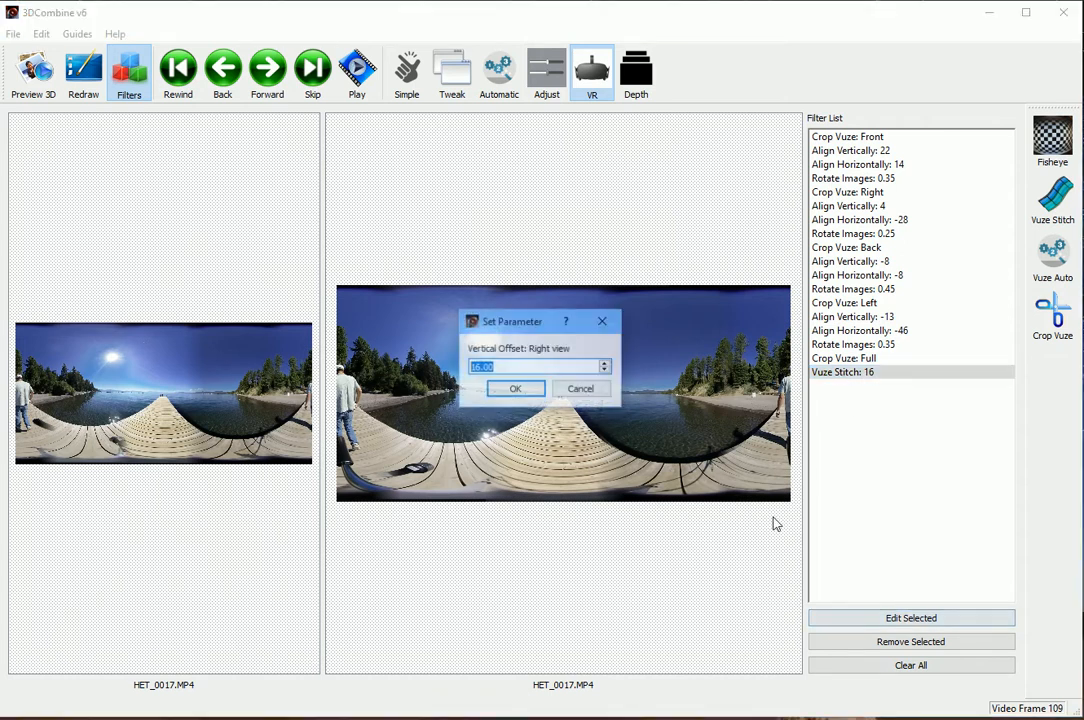
{"action": "left_click", "coordinate": [516, 389]}
{"action": "left_click", "coordinate": [517, 390]}
{"action": "left_click", "coordinate": [519, 393]}
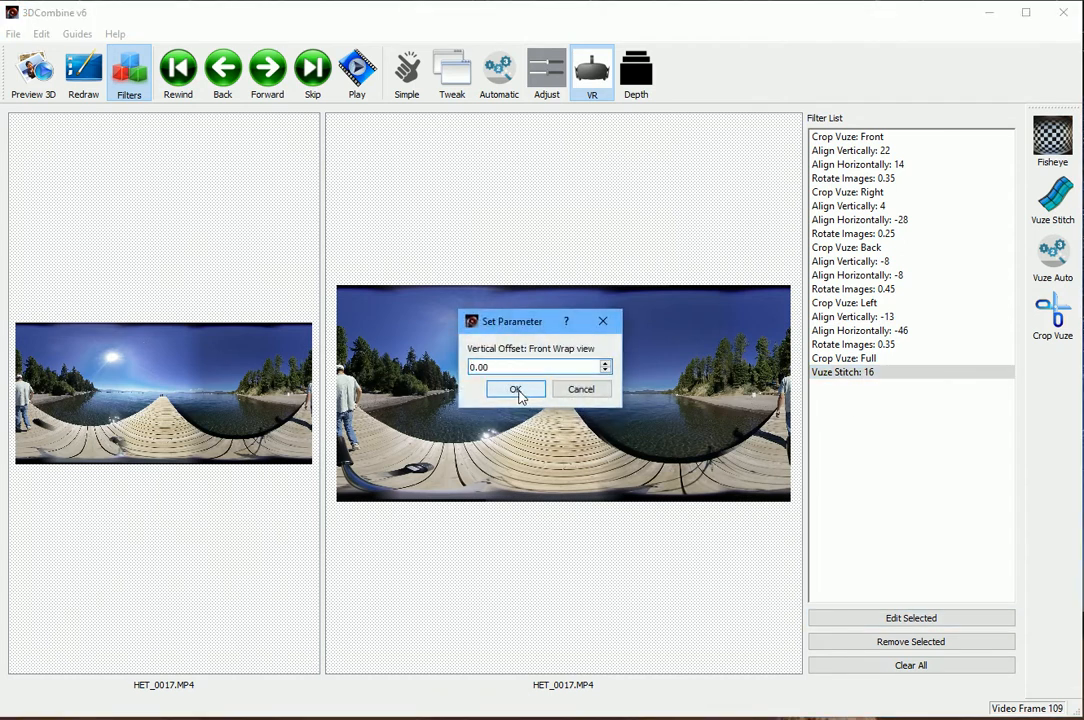
{"action": "left_click", "coordinate": [516, 389]}
{"action": "left_click", "coordinate": [516, 389]}
{"action": "left_click", "coordinate": [516, 389]}
{"action": "left_click", "coordinate": [516, 389]}
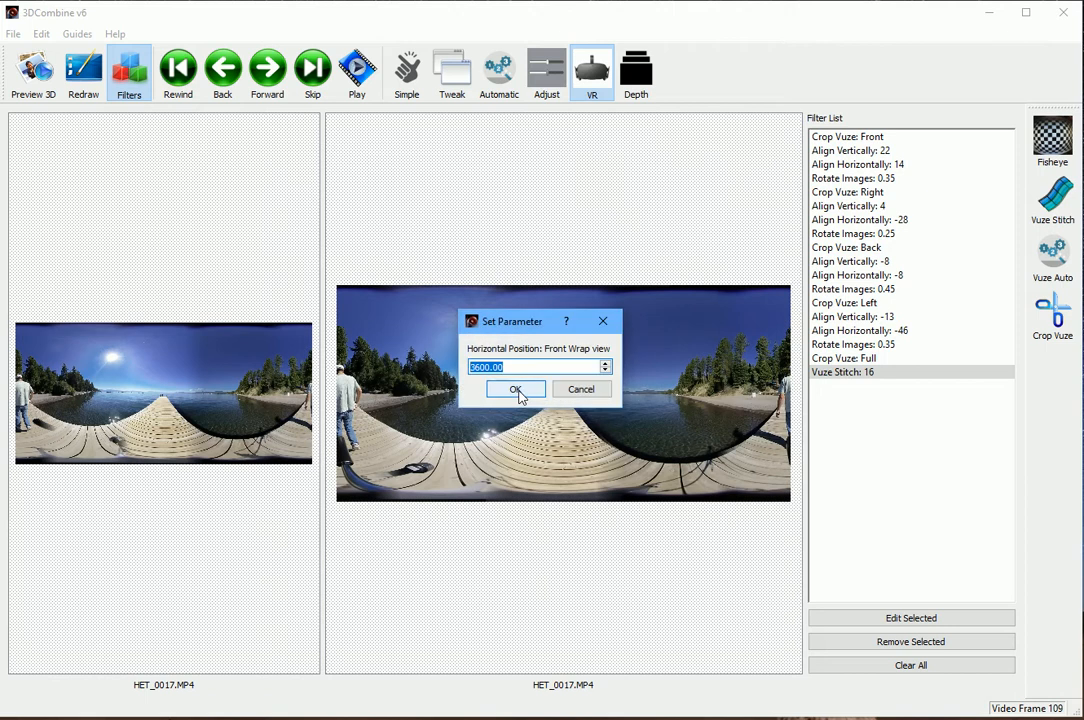
{"action": "left_click", "coordinate": [517, 390]}
{"action": "type", "text": "0"}
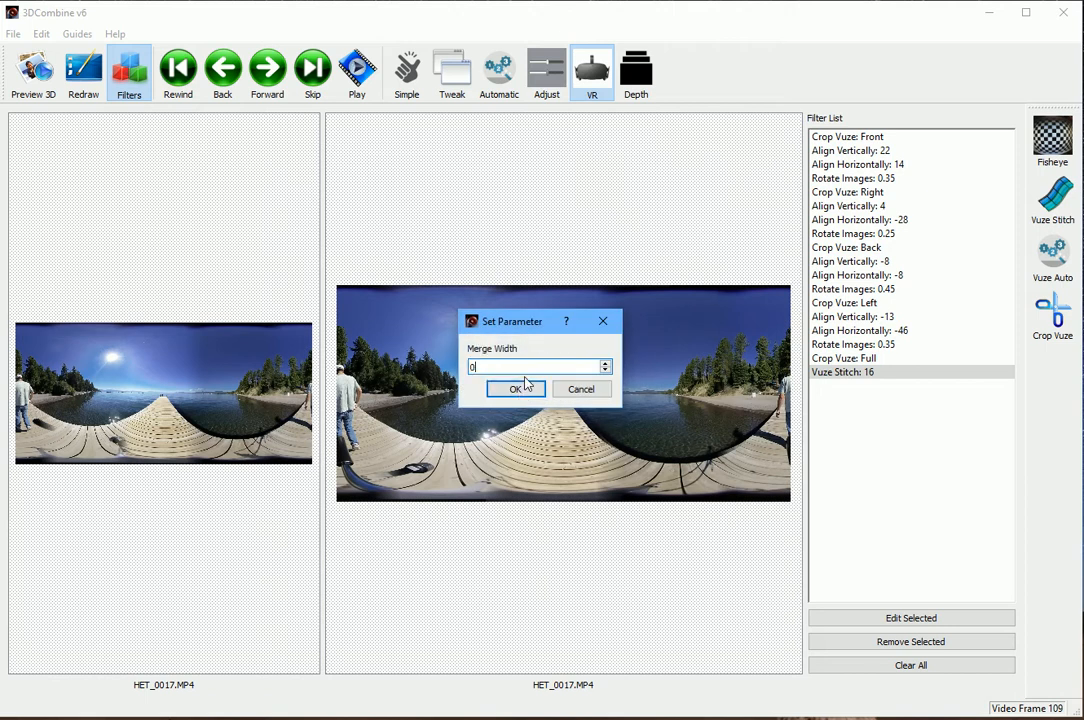
{"action": "left_click", "coordinate": [522, 387]}
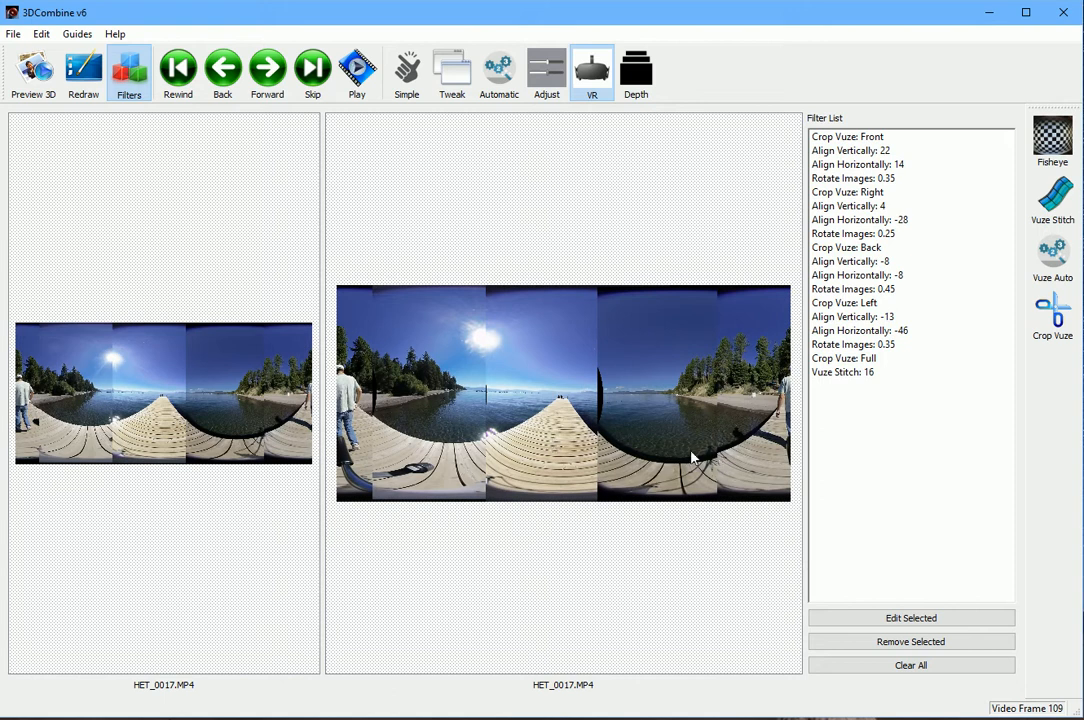
Clear all filters and reload the saved project myvuze.prj.
{"action": "left_click", "coordinate": [899, 667]}
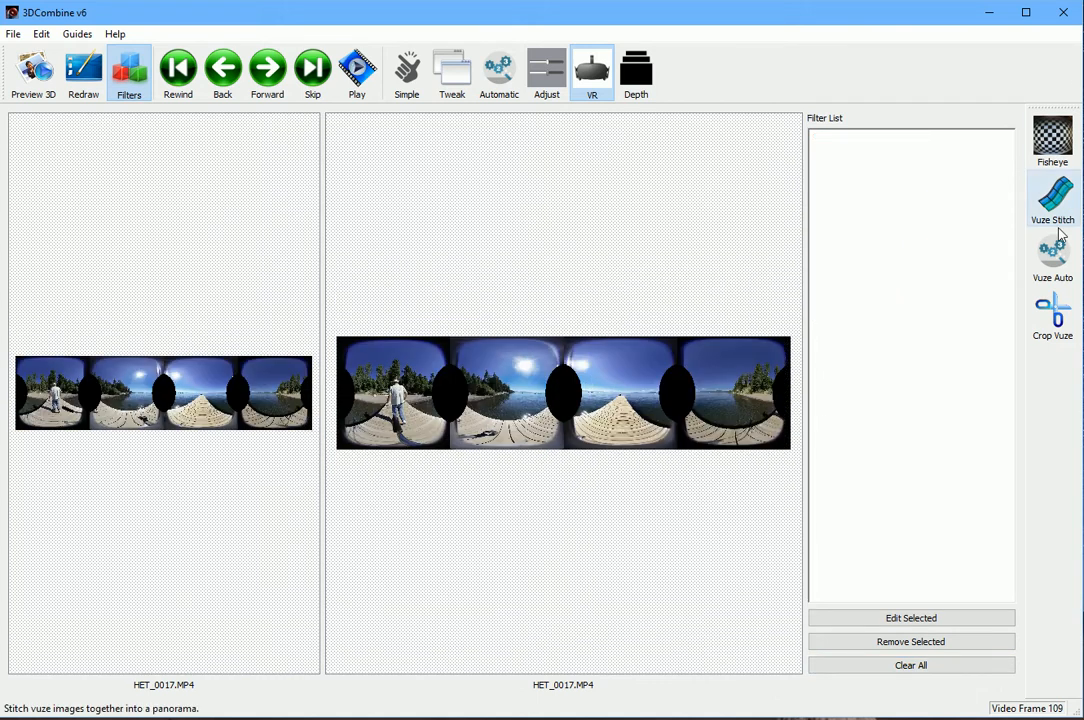
{"action": "left_click", "coordinate": [15, 34]}
{"action": "mouse_move", "coordinate": [45, 158]}
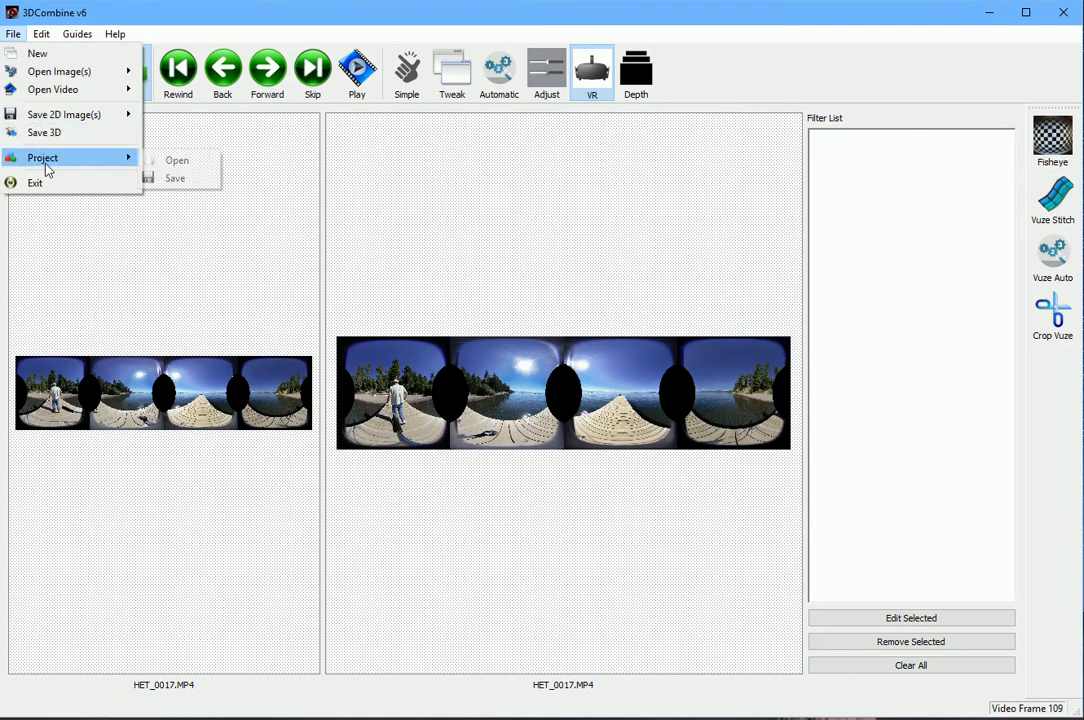
{"action": "left_click", "coordinate": [160, 160]}
{"action": "double_click", "coordinate": [290, 175]}
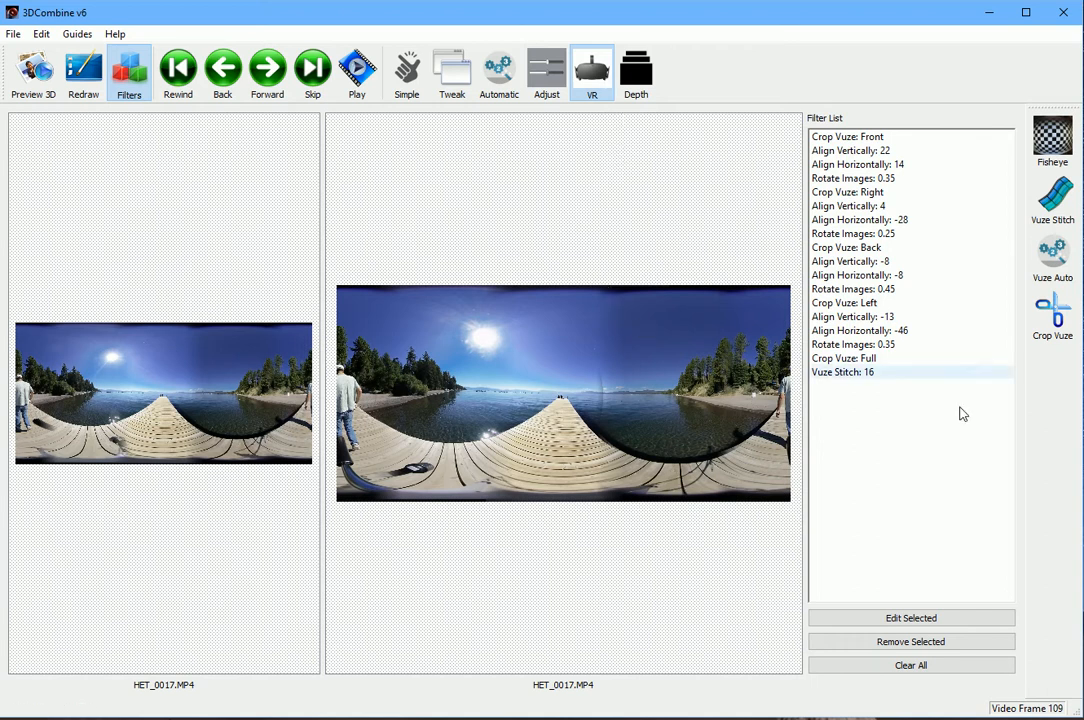
Hide the VR tools, preview the stitched panorama in the Parallel 3D format, and return to the image pair without the filter list.
{"action": "left_click", "coordinate": [594, 80]}
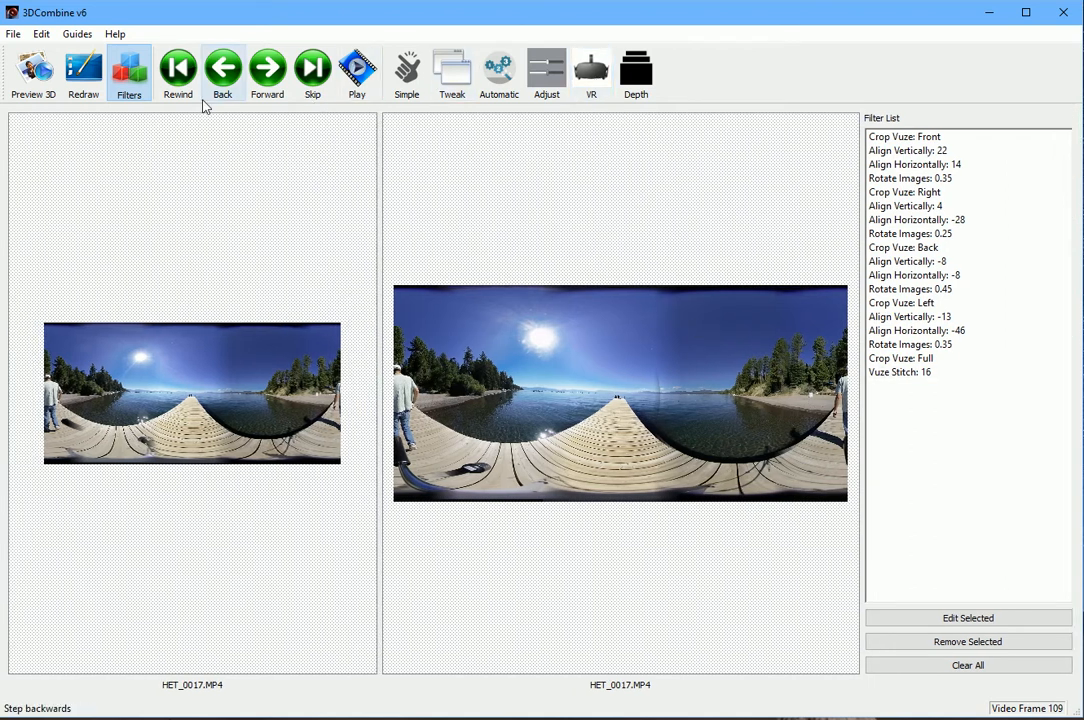
{"action": "left_click", "coordinate": [42, 76]}
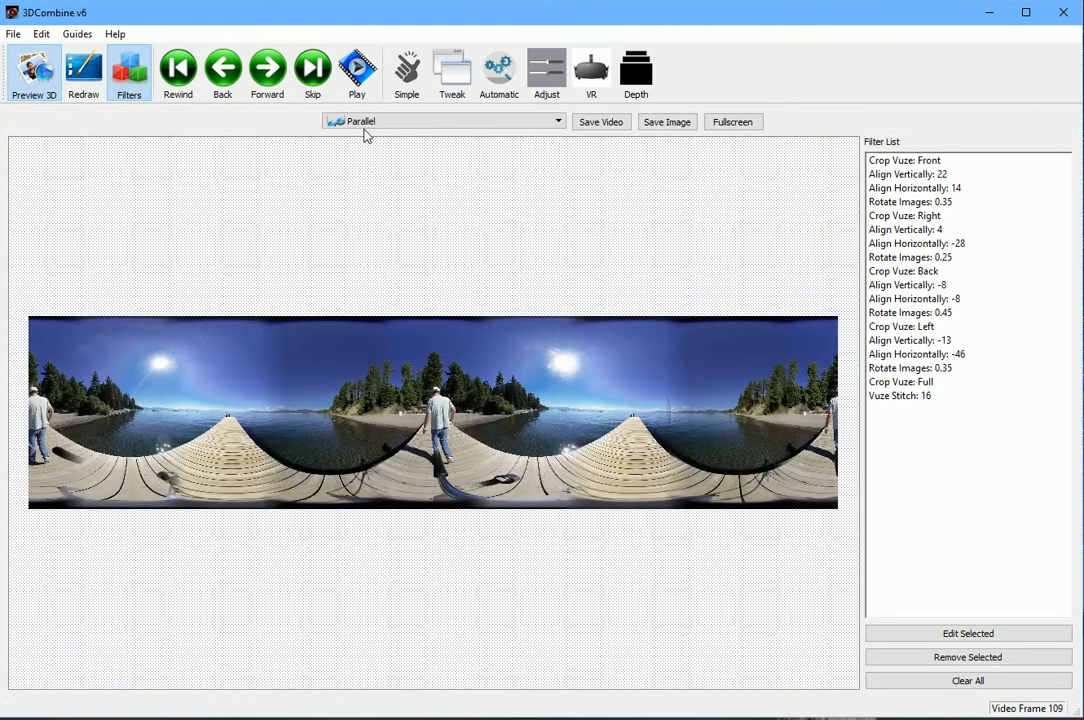
{"action": "left_click", "coordinate": [437, 122]}
{"action": "left_click", "coordinate": [436, 133]}
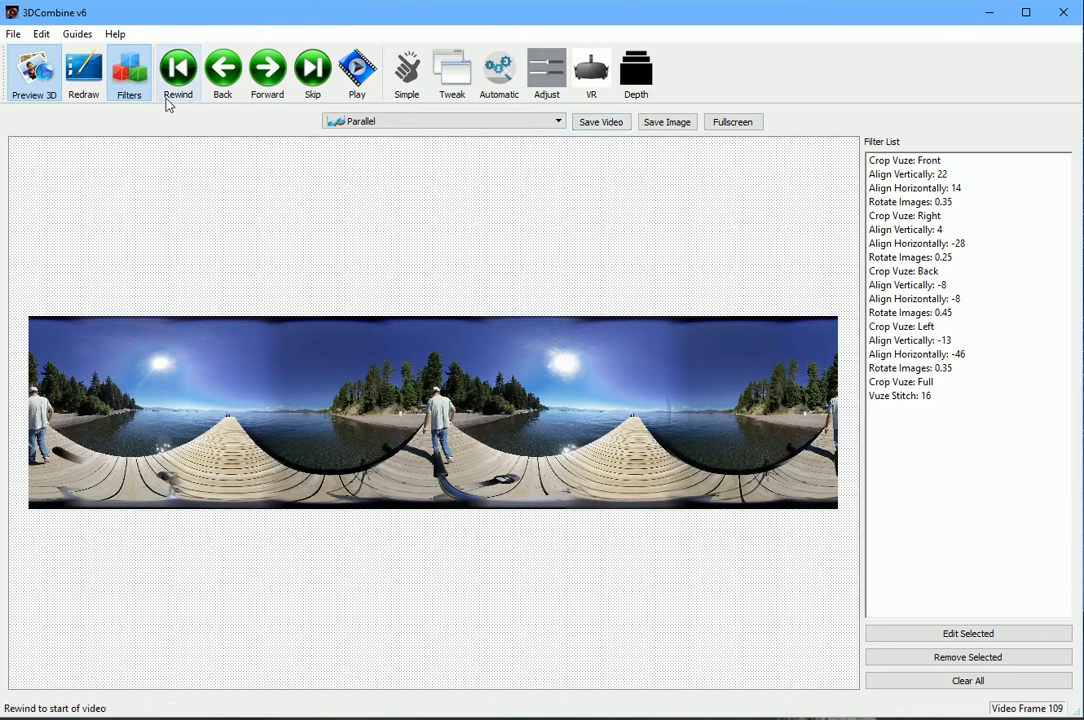
{"action": "left_click", "coordinate": [129, 70]}
{"action": "left_click", "coordinate": [33, 60]}
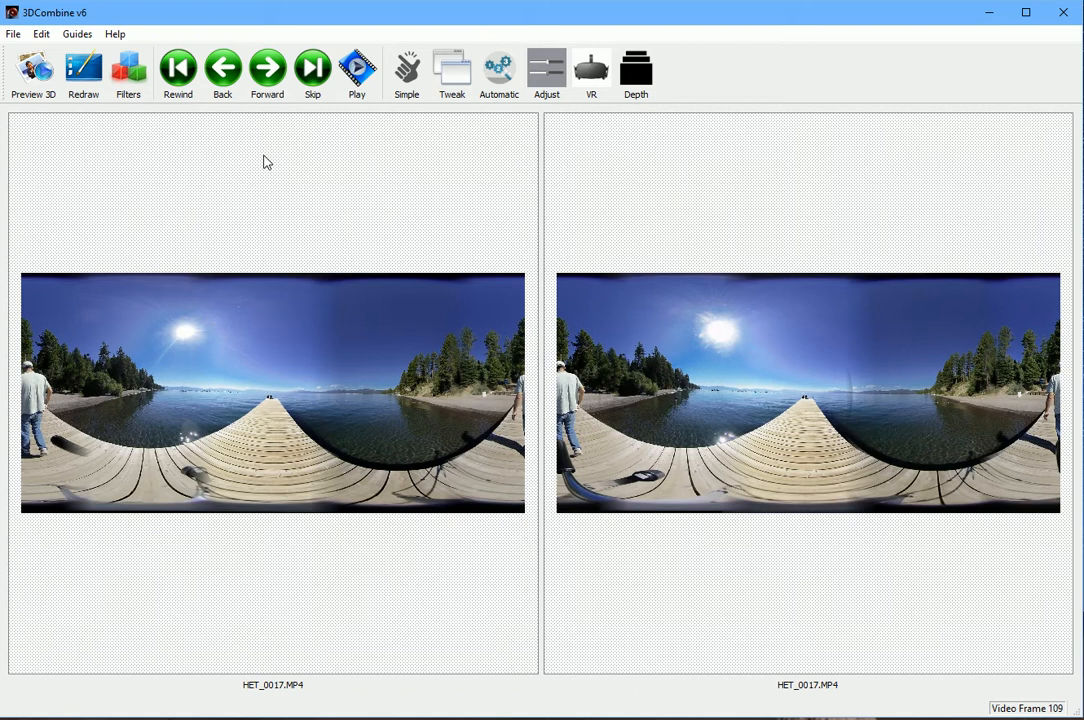
Open the video HET_0017.MP4 from the Temp folder with 2D Left as its image format.
{"action": "left_click", "coordinate": [13, 34]}
{"action": "mouse_move", "coordinate": [80, 89]}
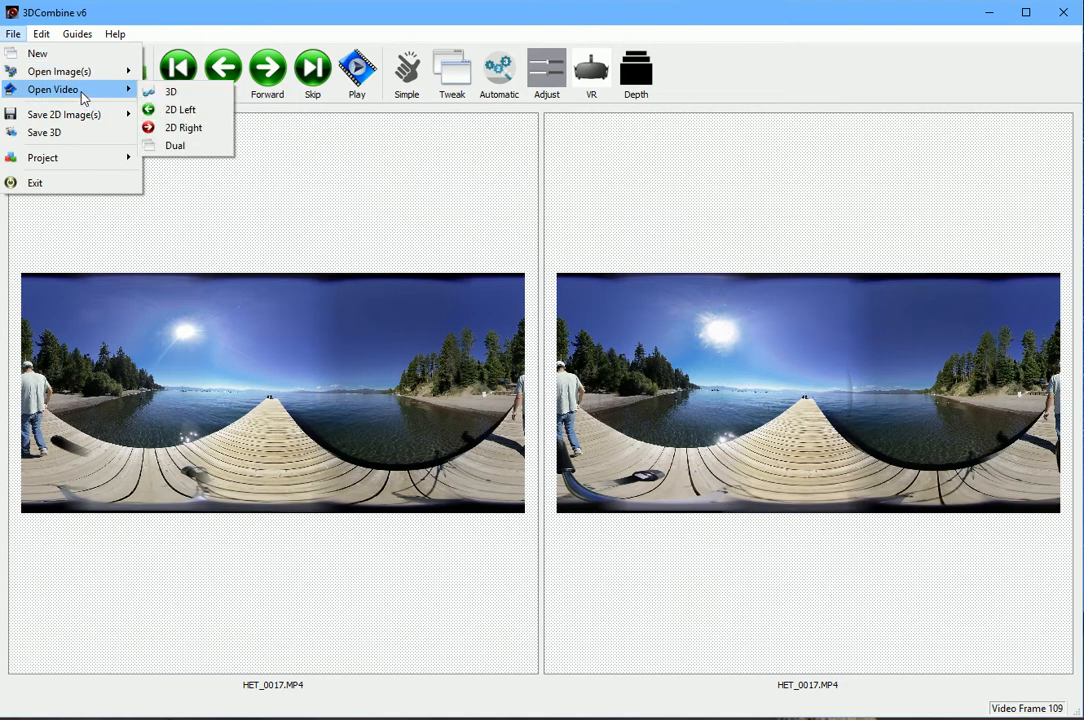
{"action": "left_click", "coordinate": [172, 109]}
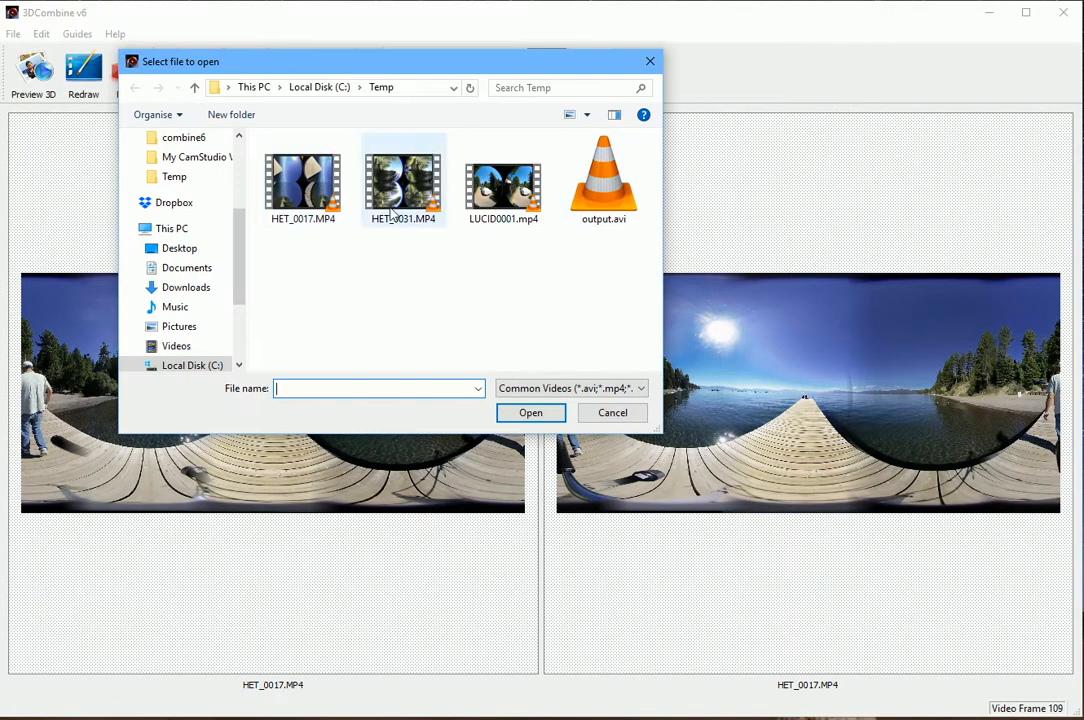
{"action": "double_click", "coordinate": [298, 188]}
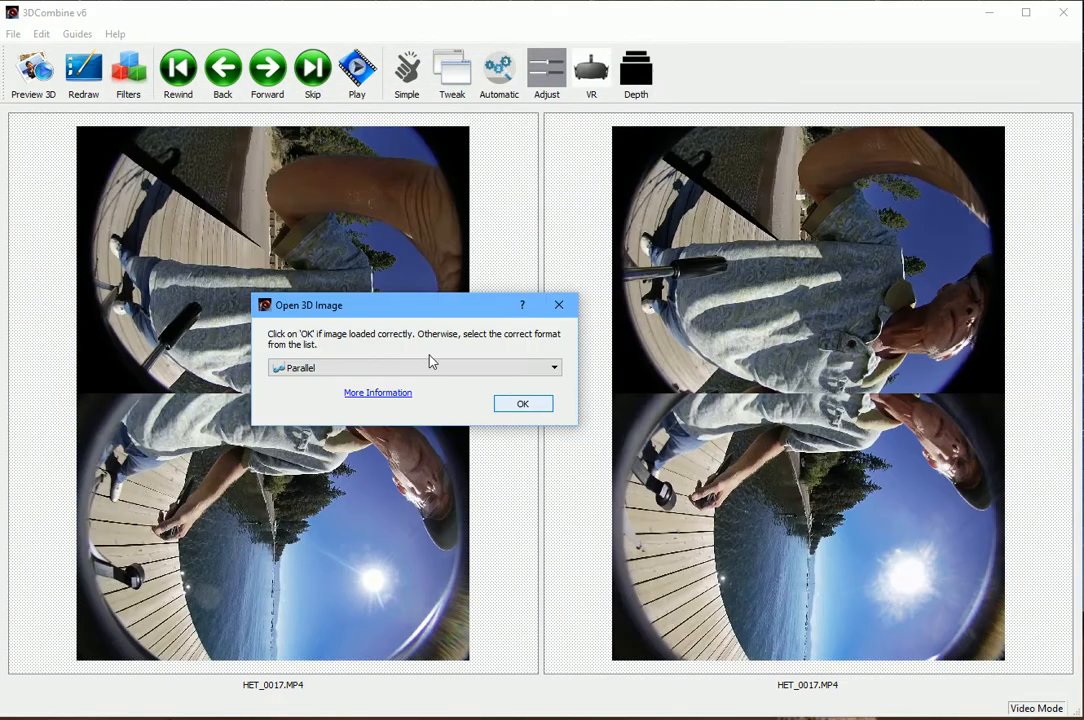
{"action": "left_click", "coordinate": [431, 367]}
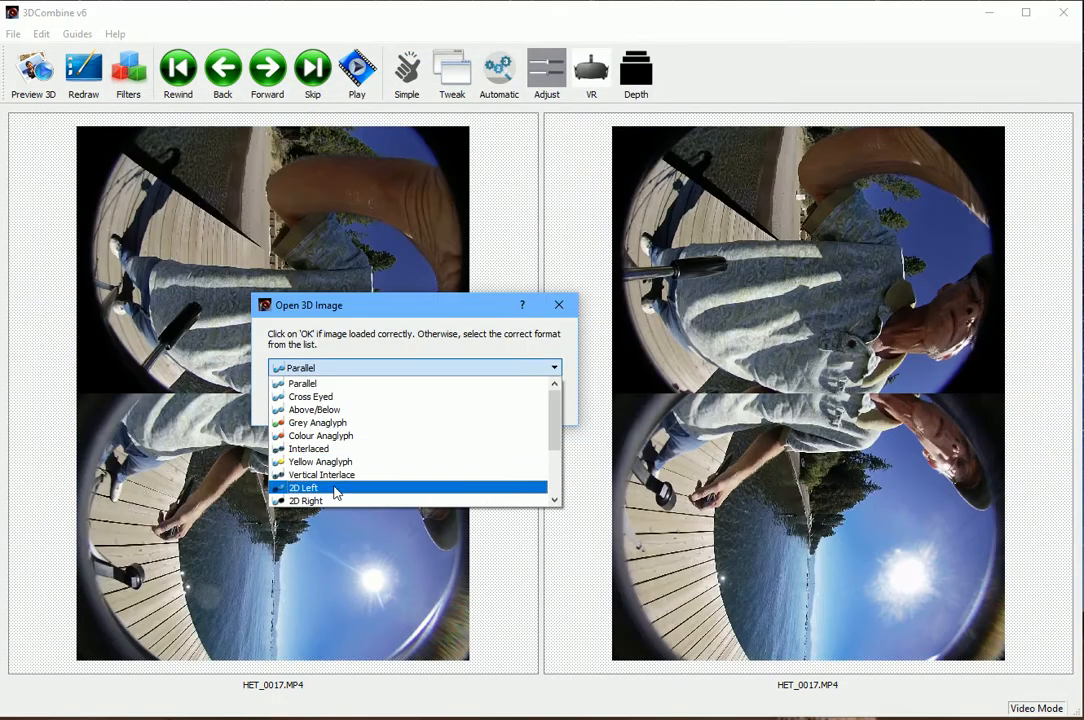
{"action": "left_click", "coordinate": [400, 487]}
{"action": "left_click", "coordinate": [508, 408]}
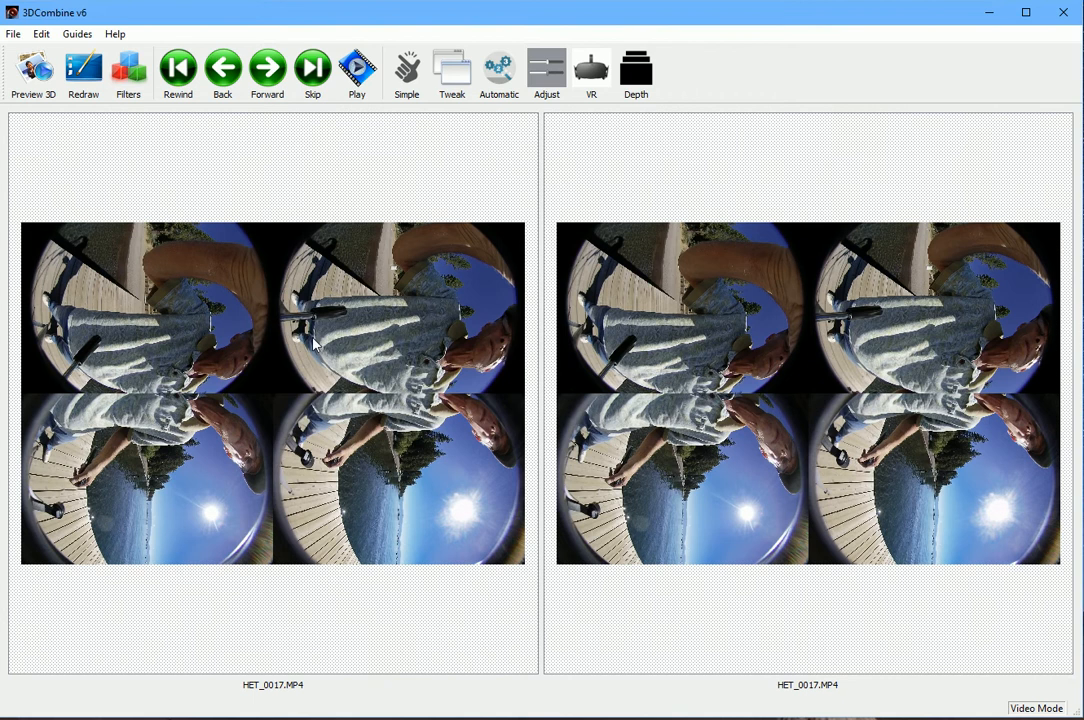